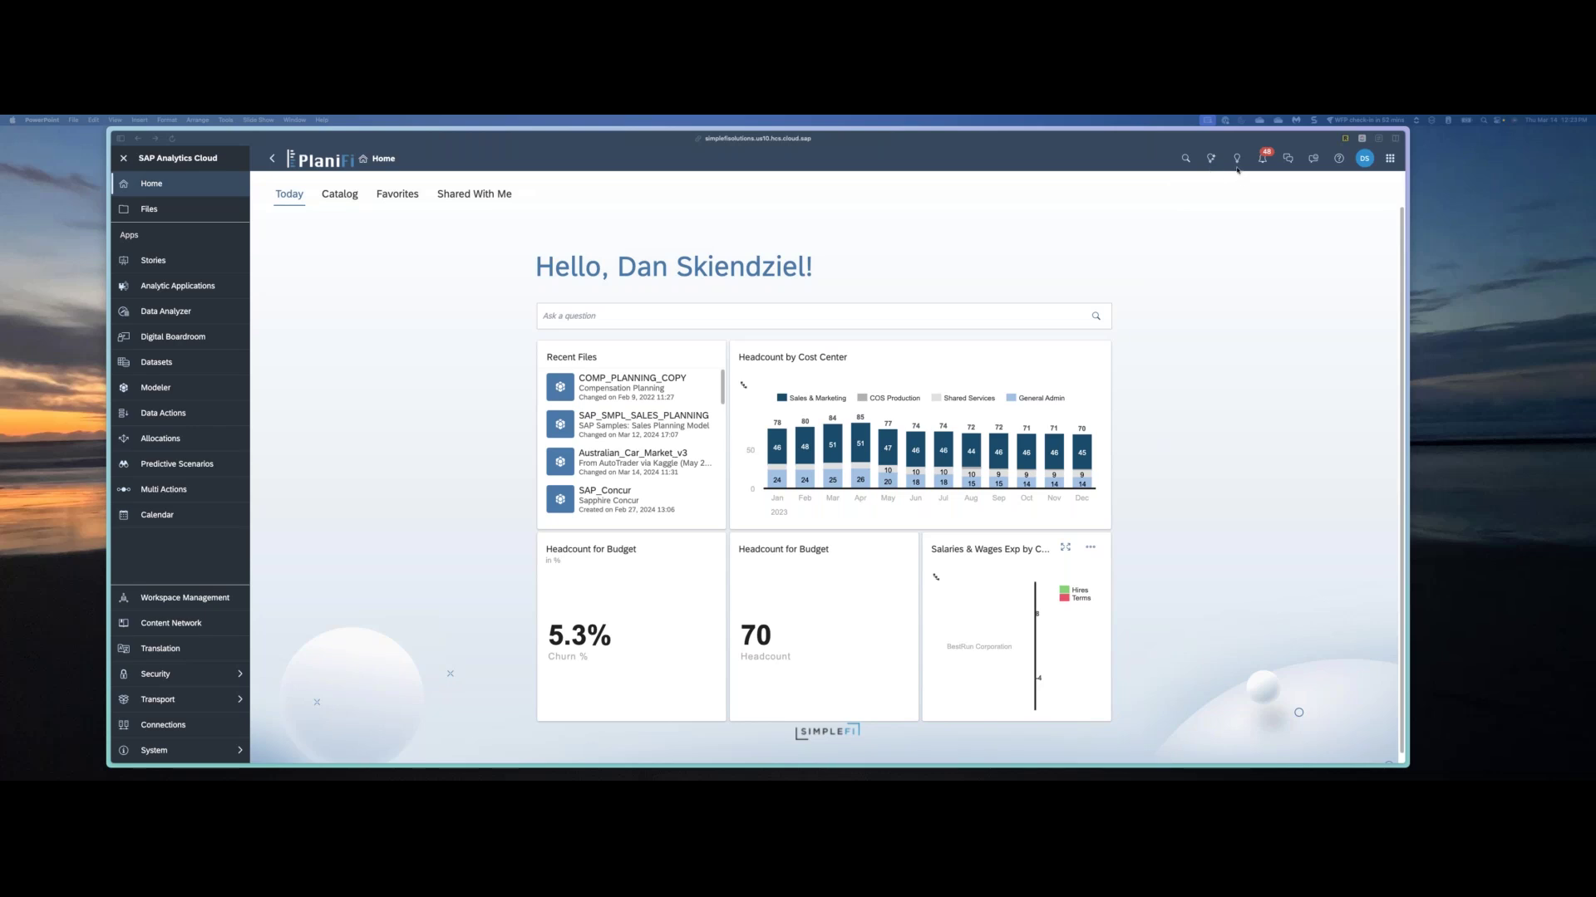
Step: Open Just Ask and clear the previous question from its search field
left_click(1236, 145)
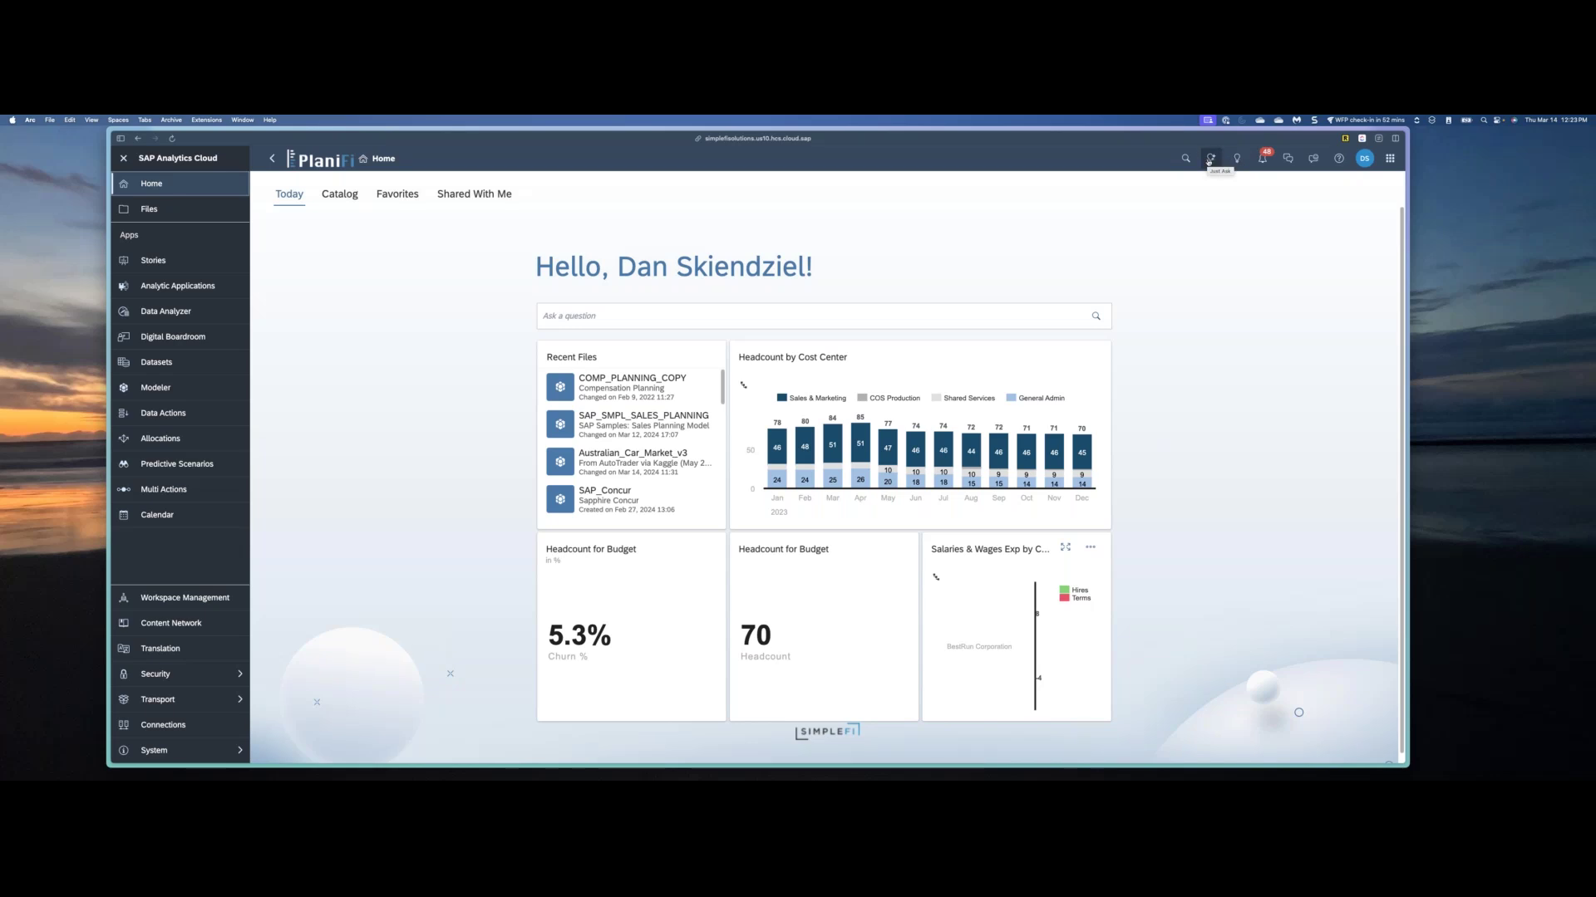
left_click(1210, 159)
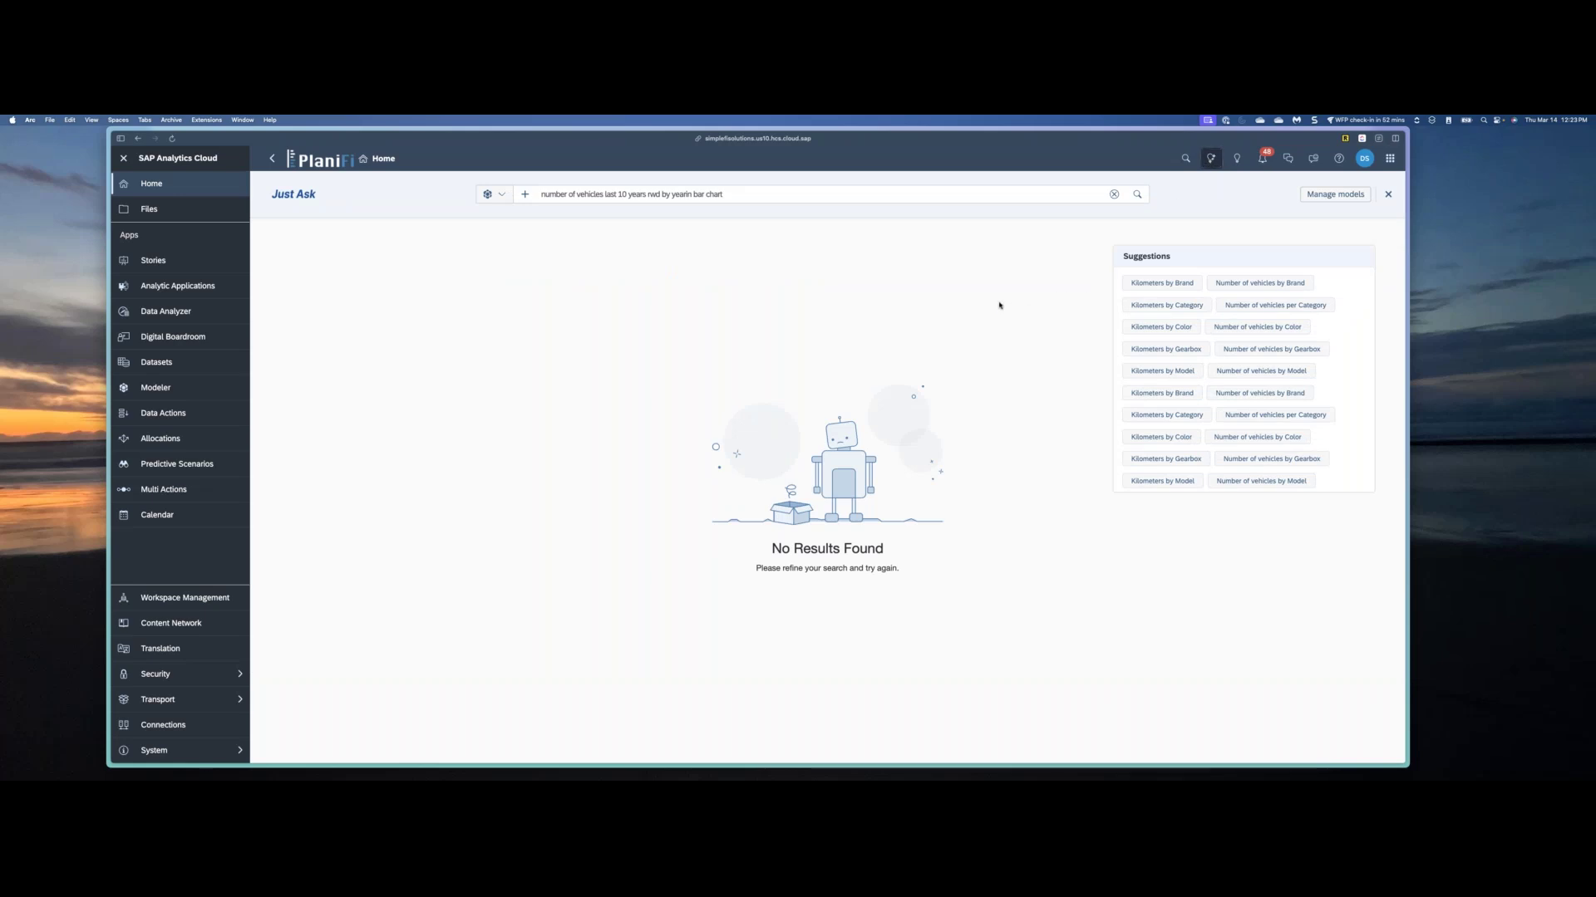
left_click(1113, 194)
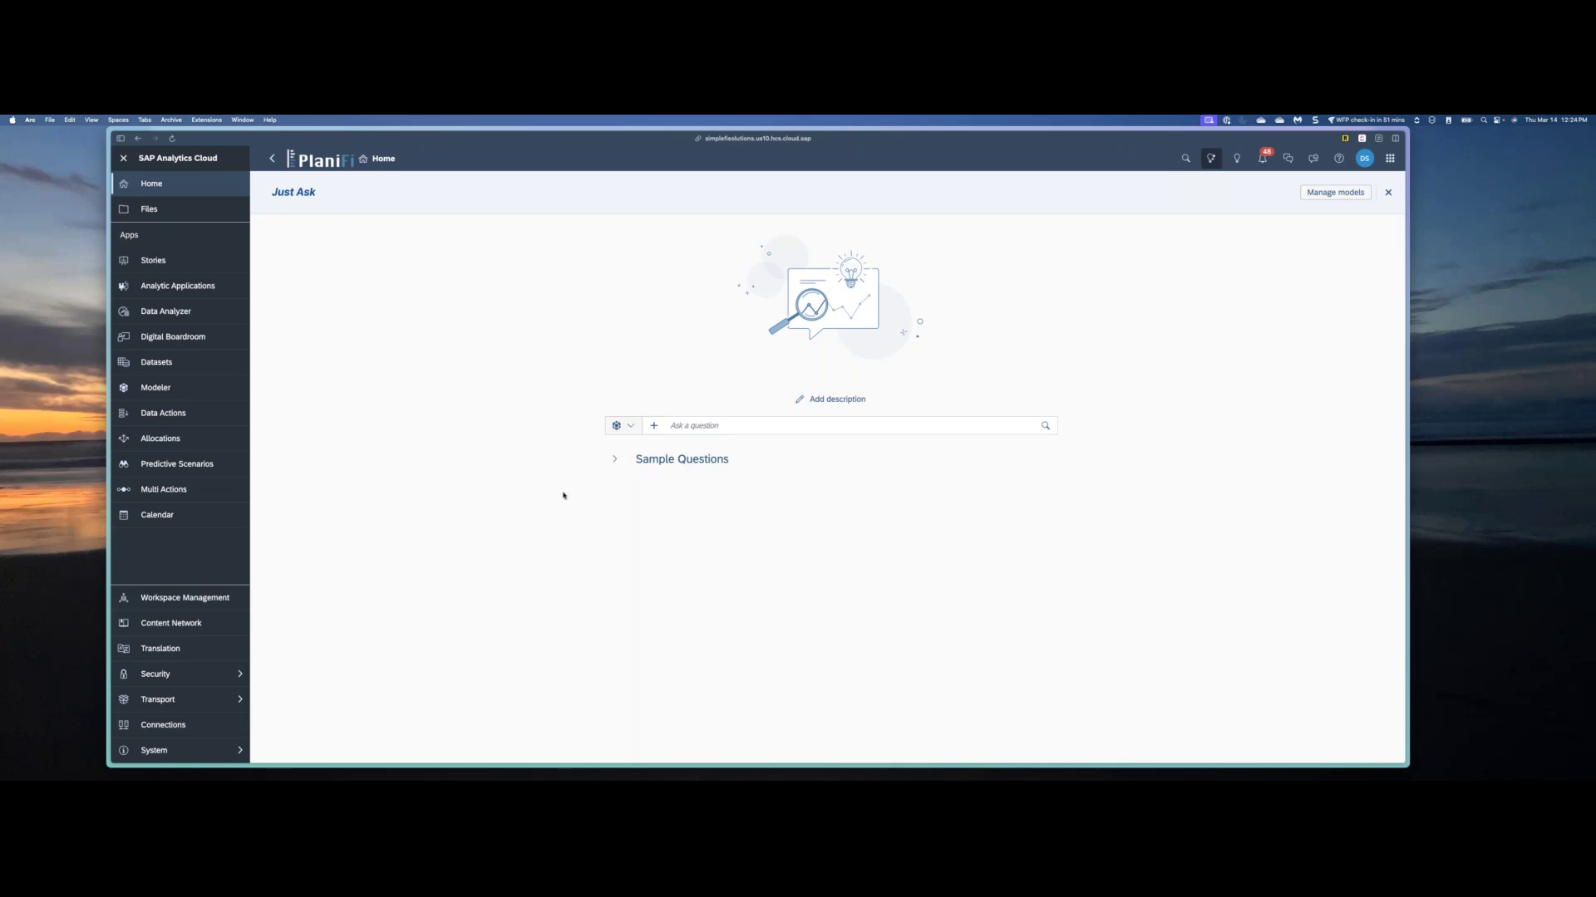
Step: Expand the Sample Questions section beneath the Just Ask question field and view its filter
left_click(692, 427)
left_click(615, 462)
left_click(617, 462)
left_click(616, 462)
left_click(980, 459)
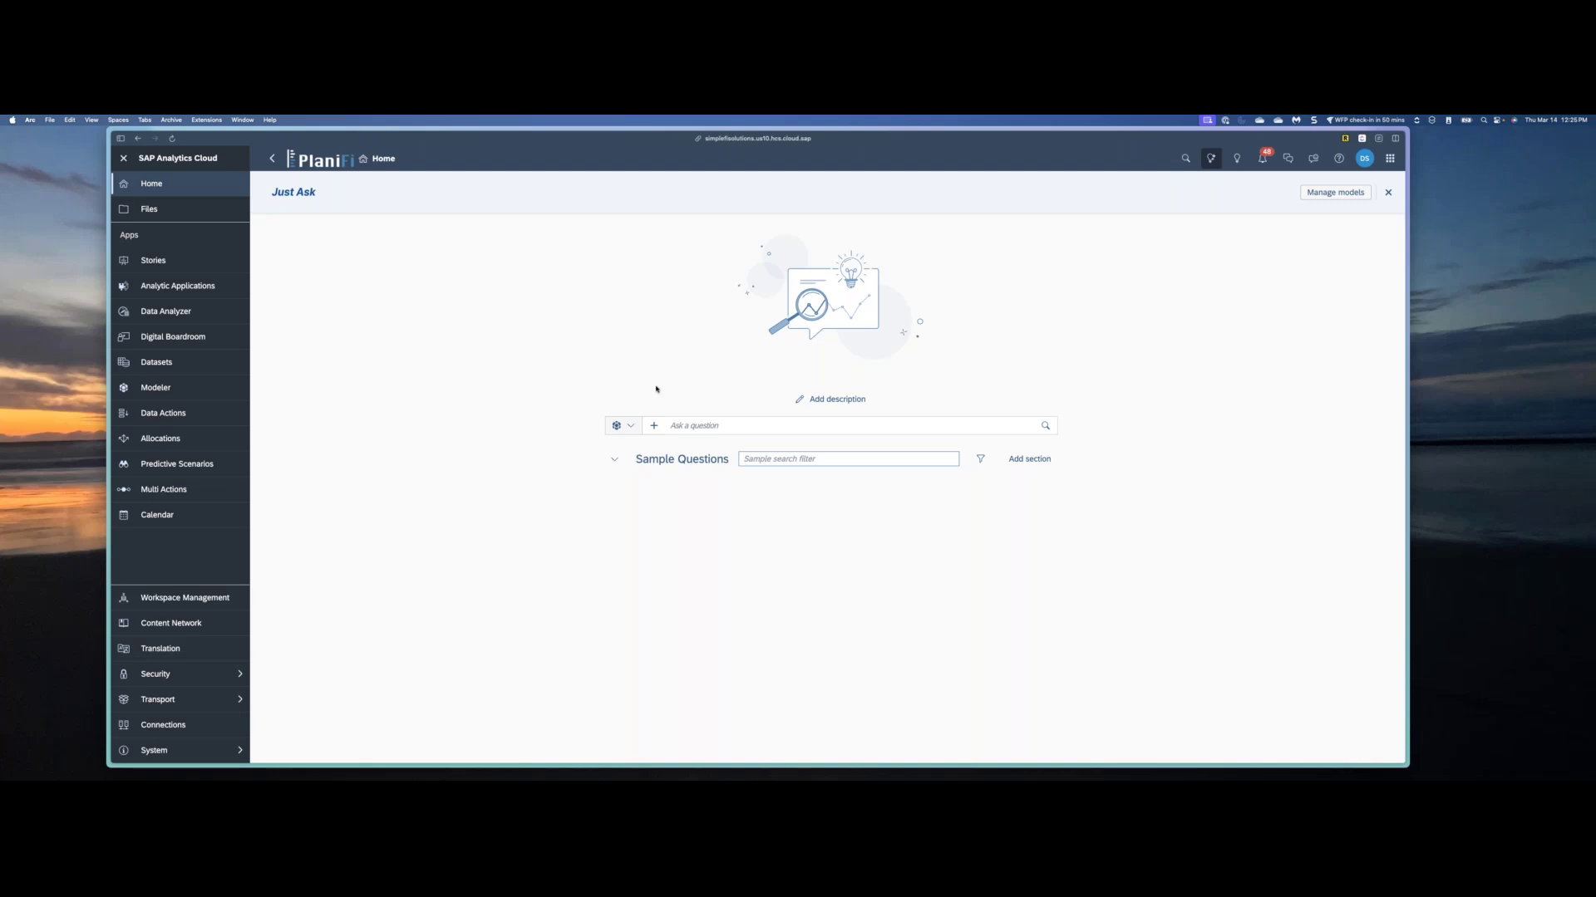
Step: View the models indexed for Just Ask, both in the question field's model selector and in the model management page
left_click(628, 425)
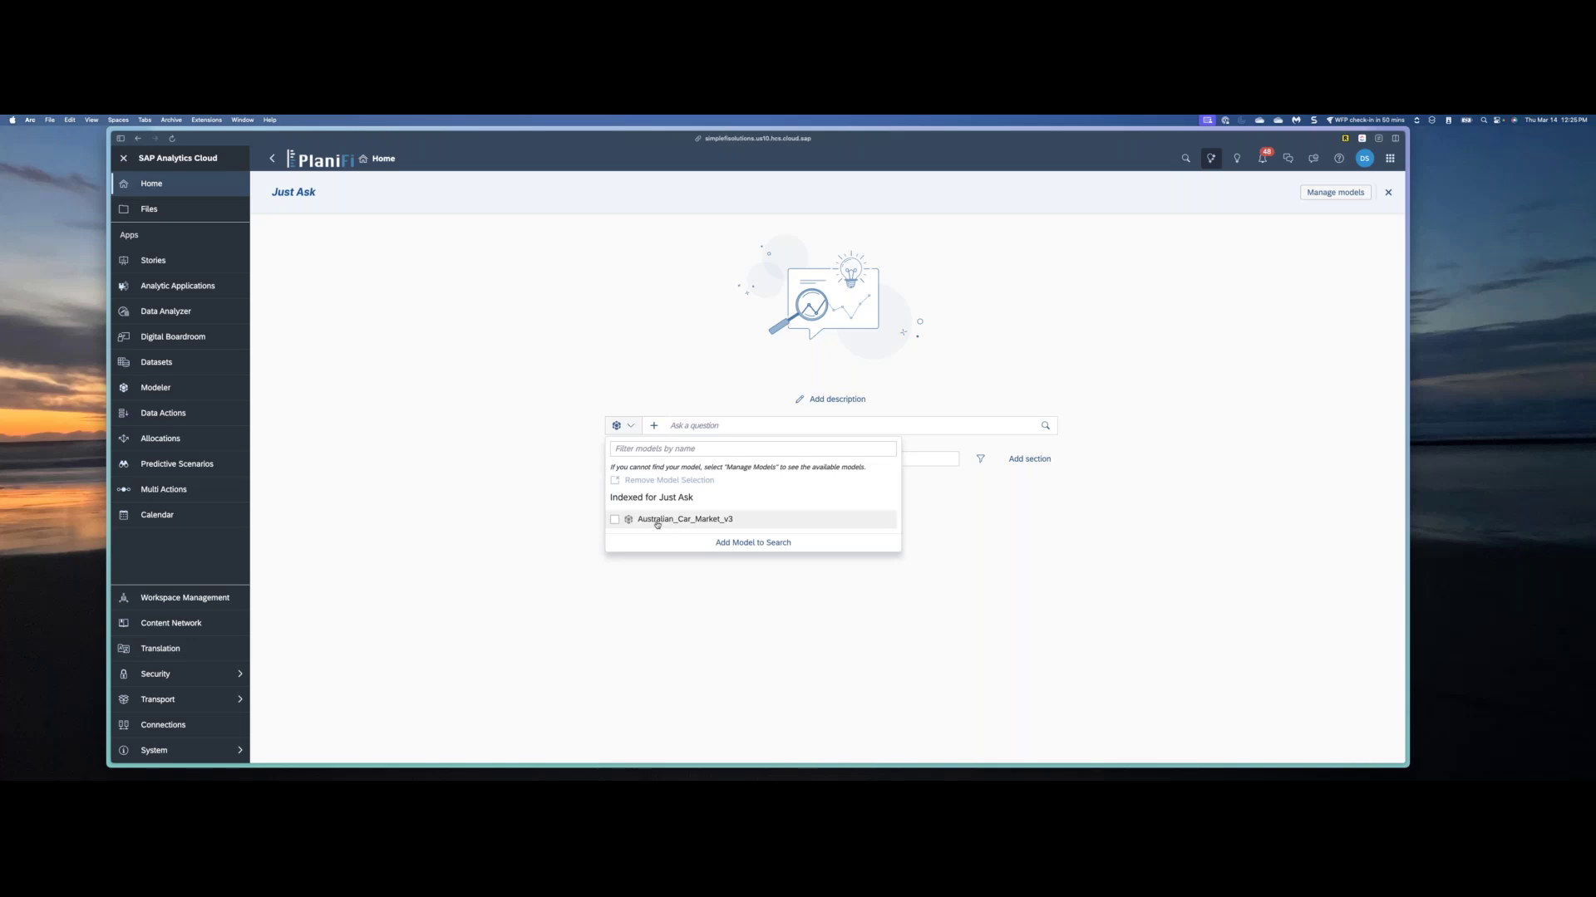
left_click(575, 454)
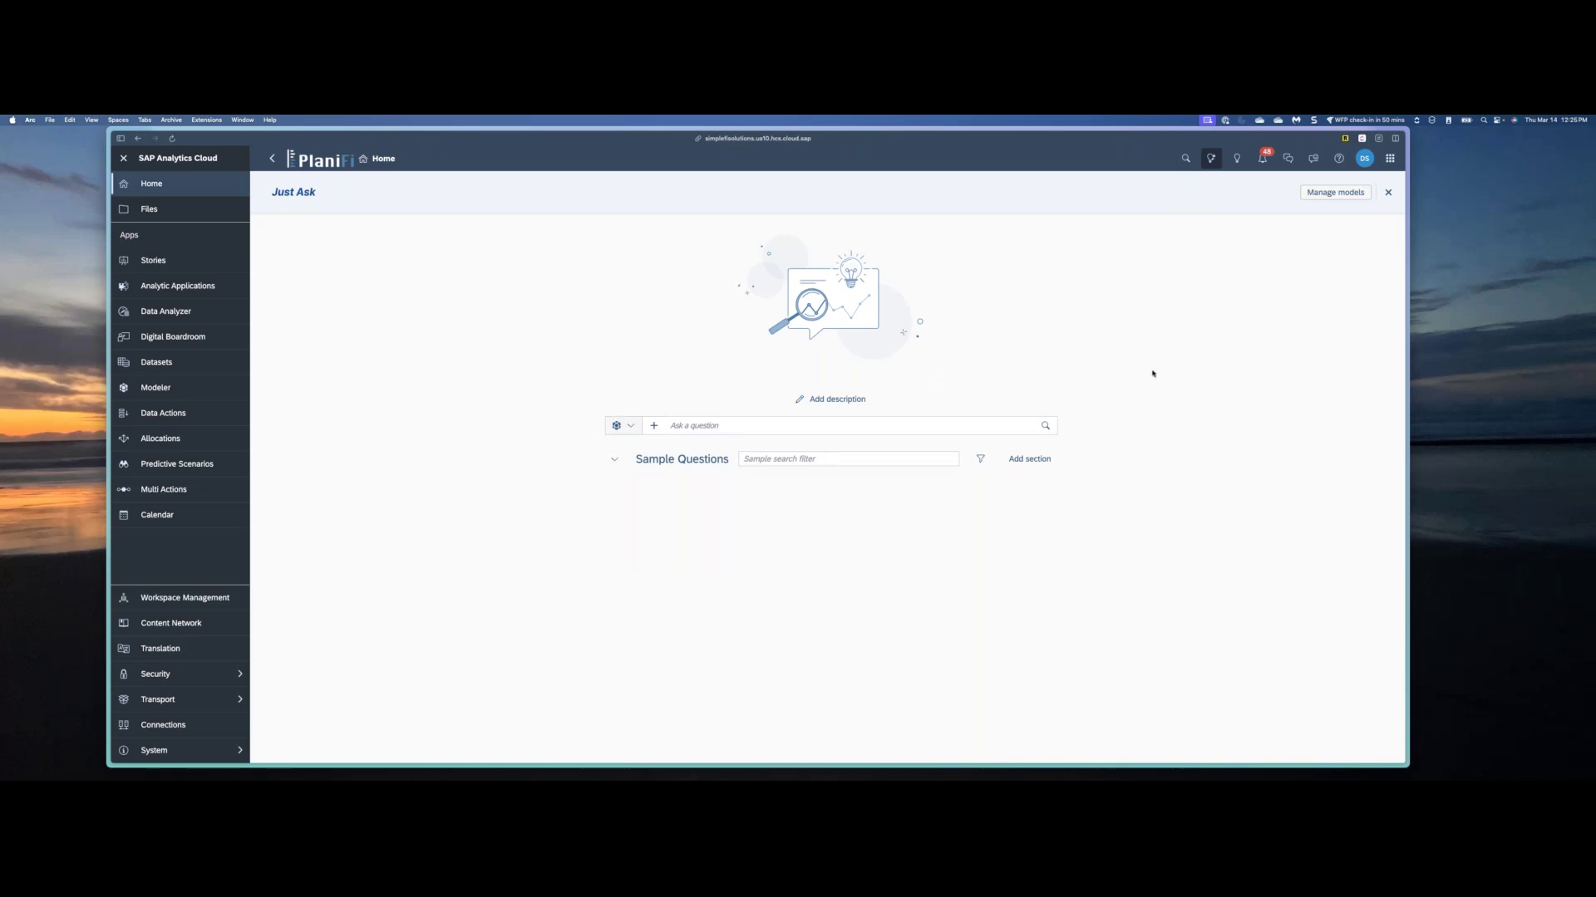
left_click(1338, 195)
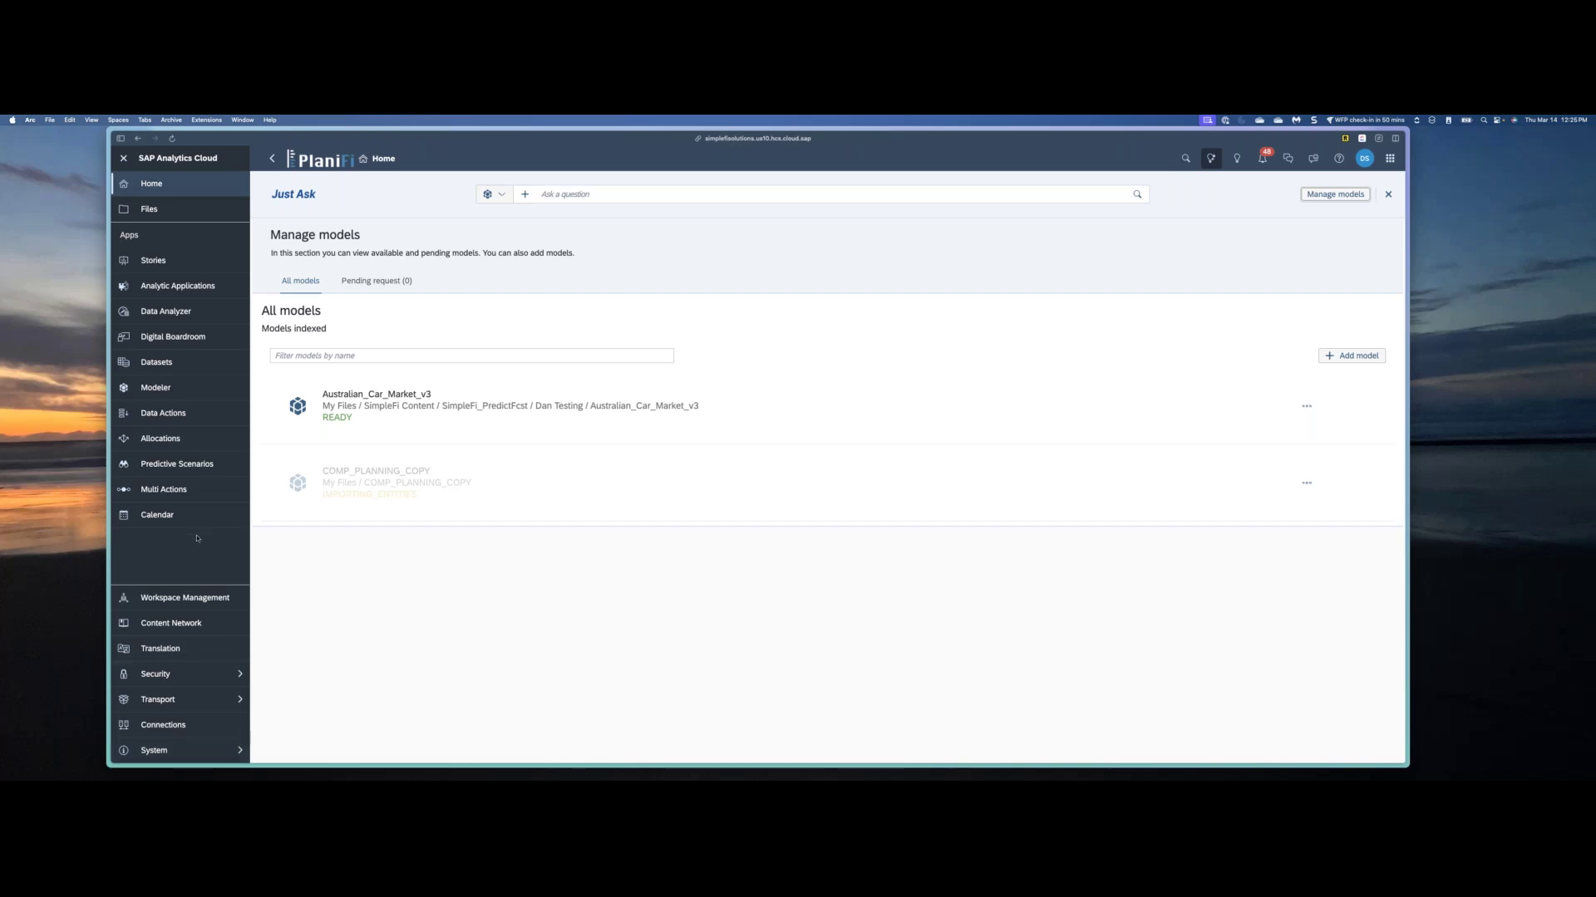
Step: Try Just Ask as the Conversational Analytics default mode in the system's default appearance settings, and restore Search to Insight
left_click(208, 752)
left_click(309, 670)
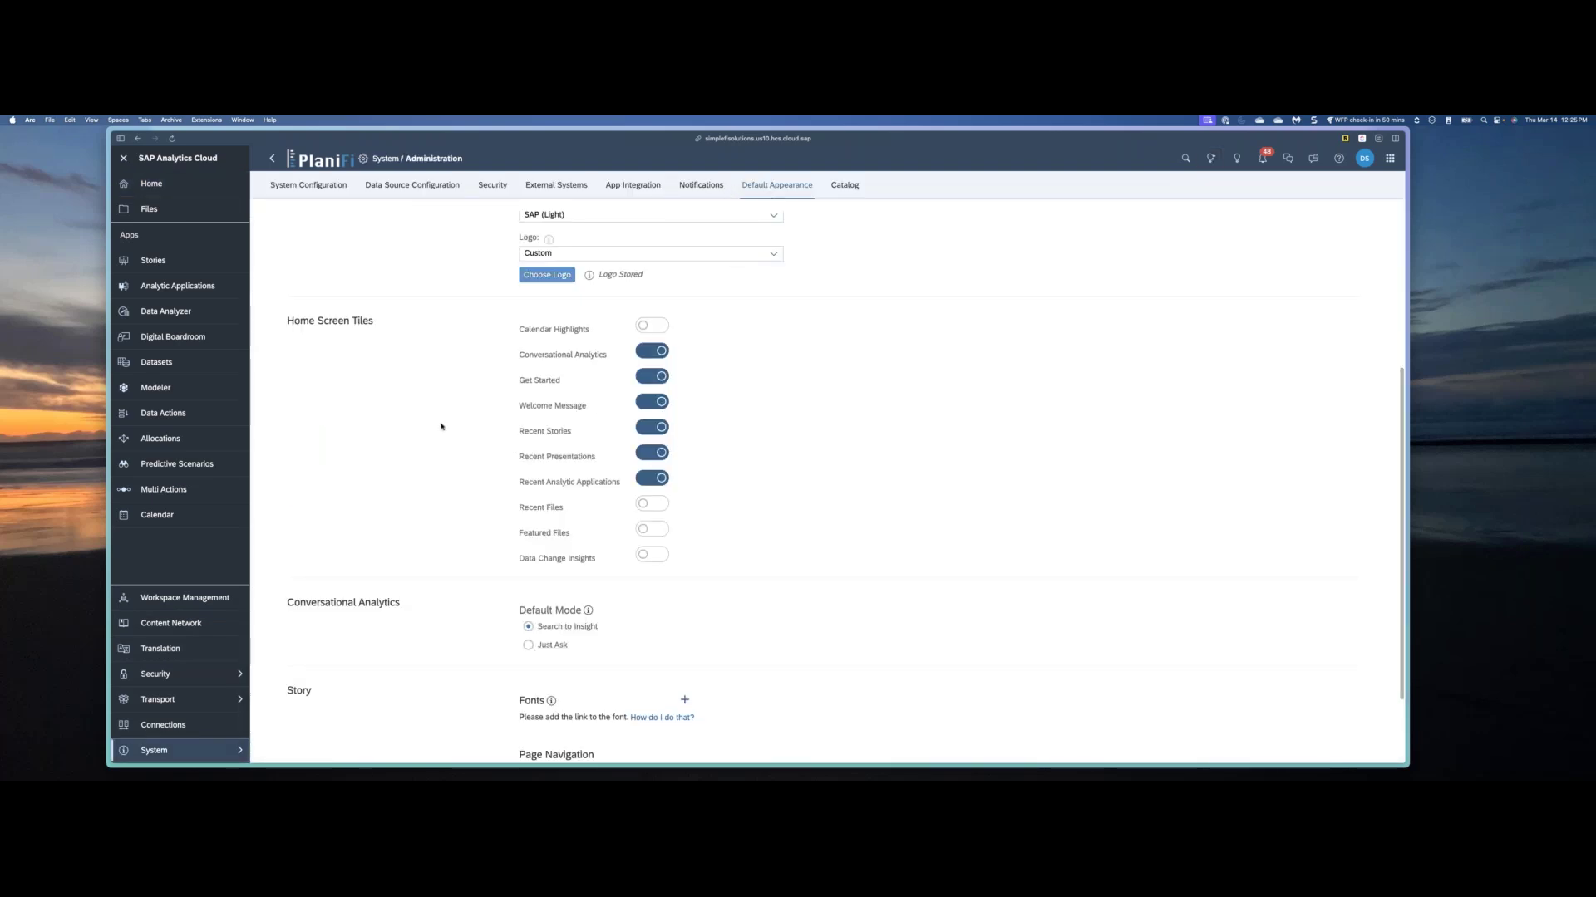
scroll(441, 424, "down", 3)
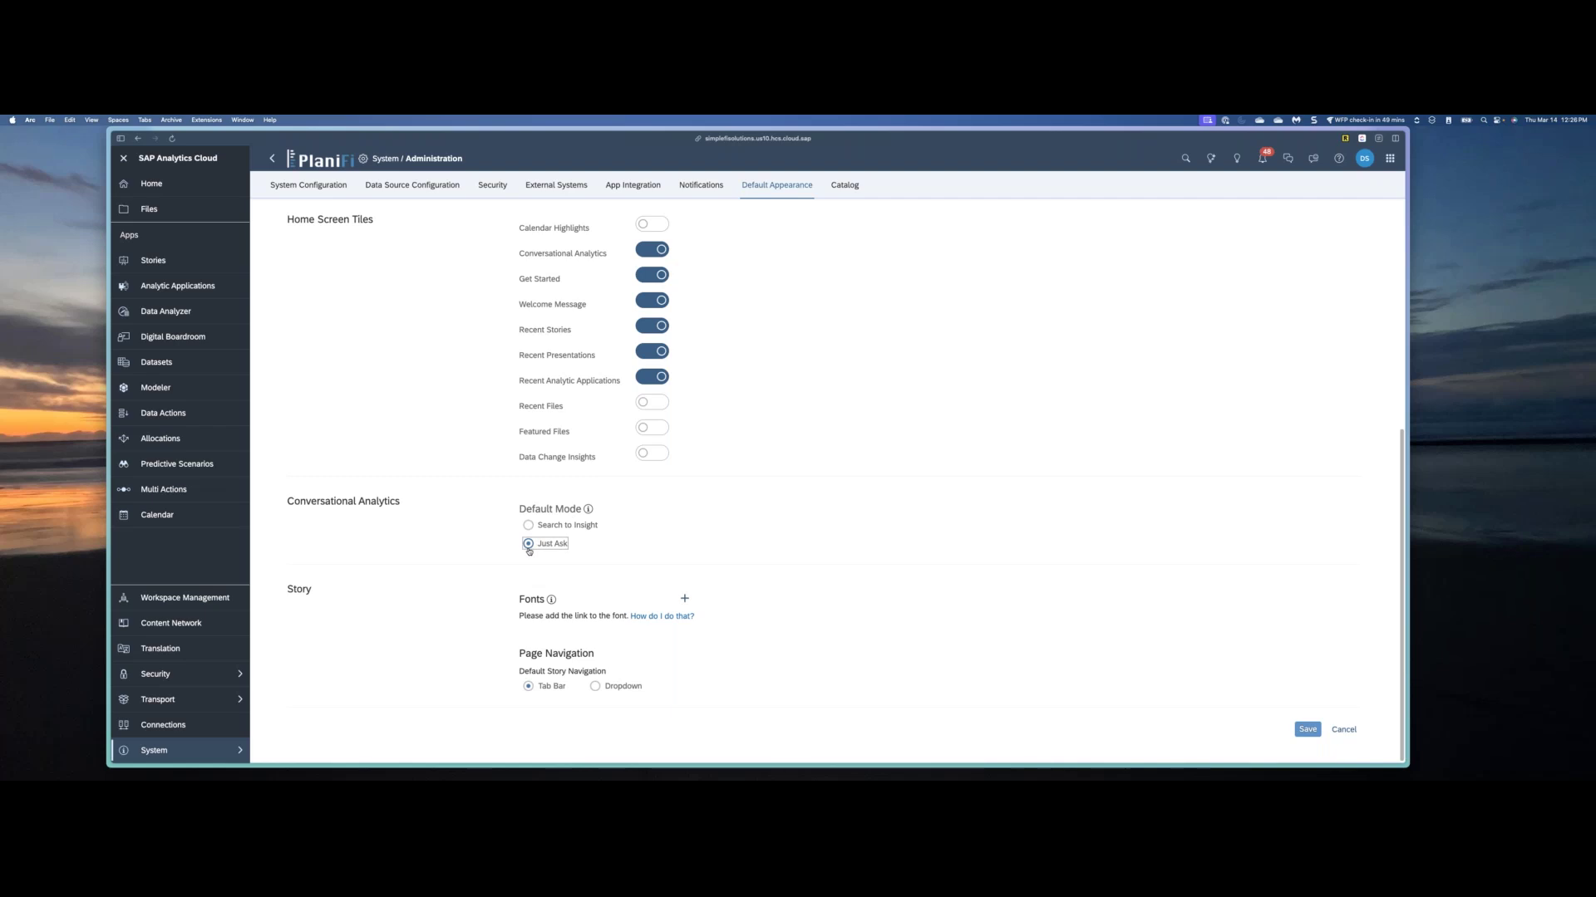
left_click(528, 526)
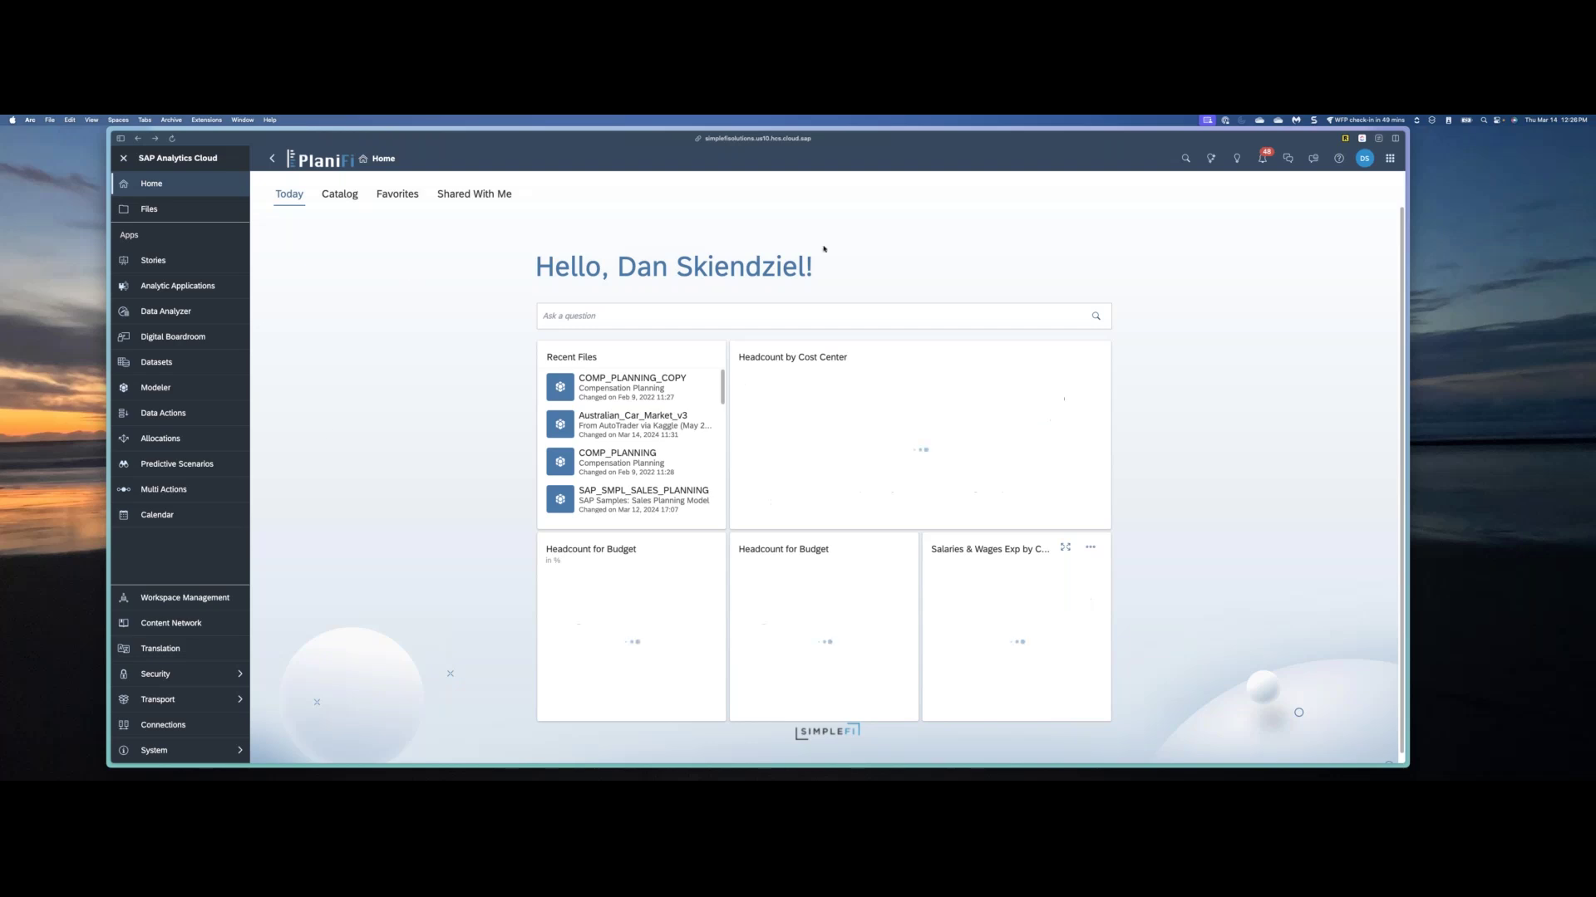
Step: Open the Australian_Car_Market_v3 model from Just Ask's managed models and review its measures and dimensions
left_click(1210, 158)
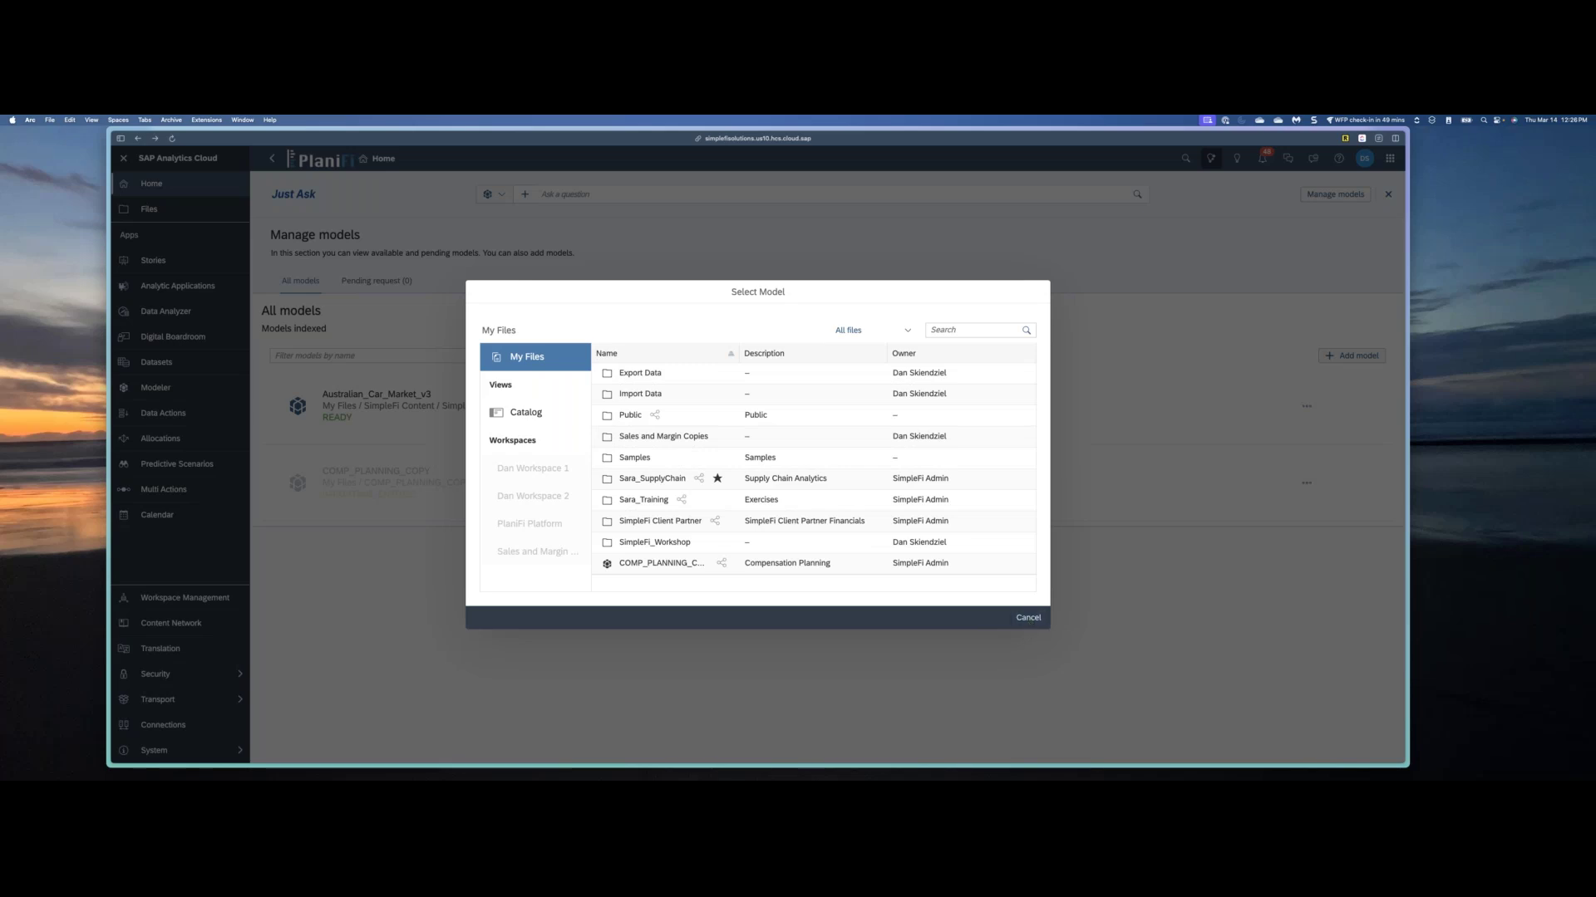
left_click(1030, 618)
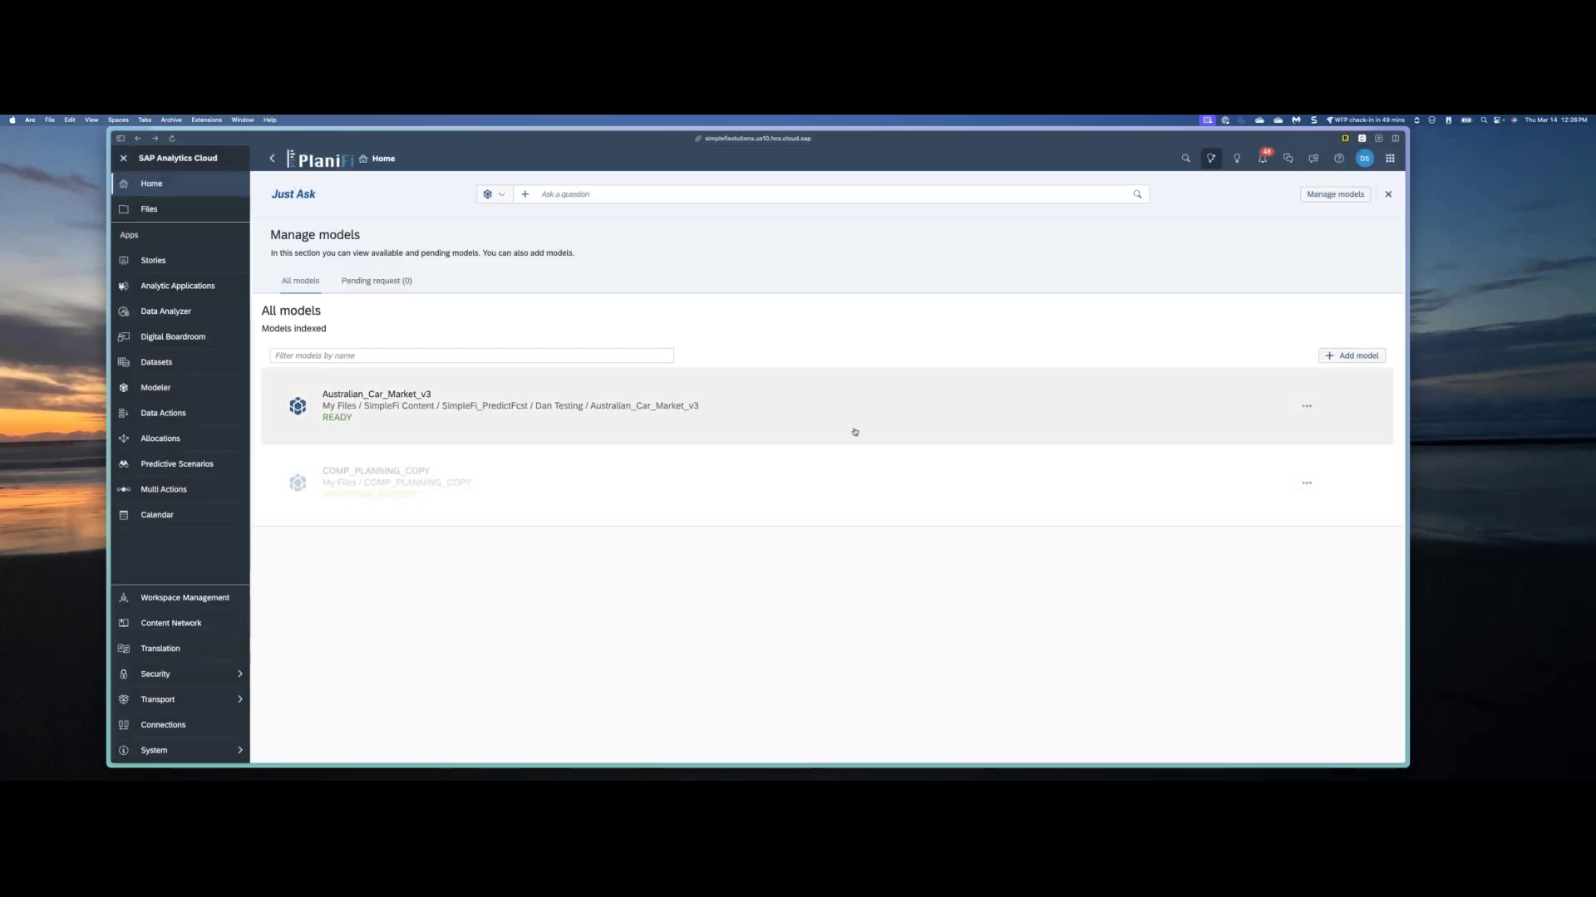
left_click(895, 410)
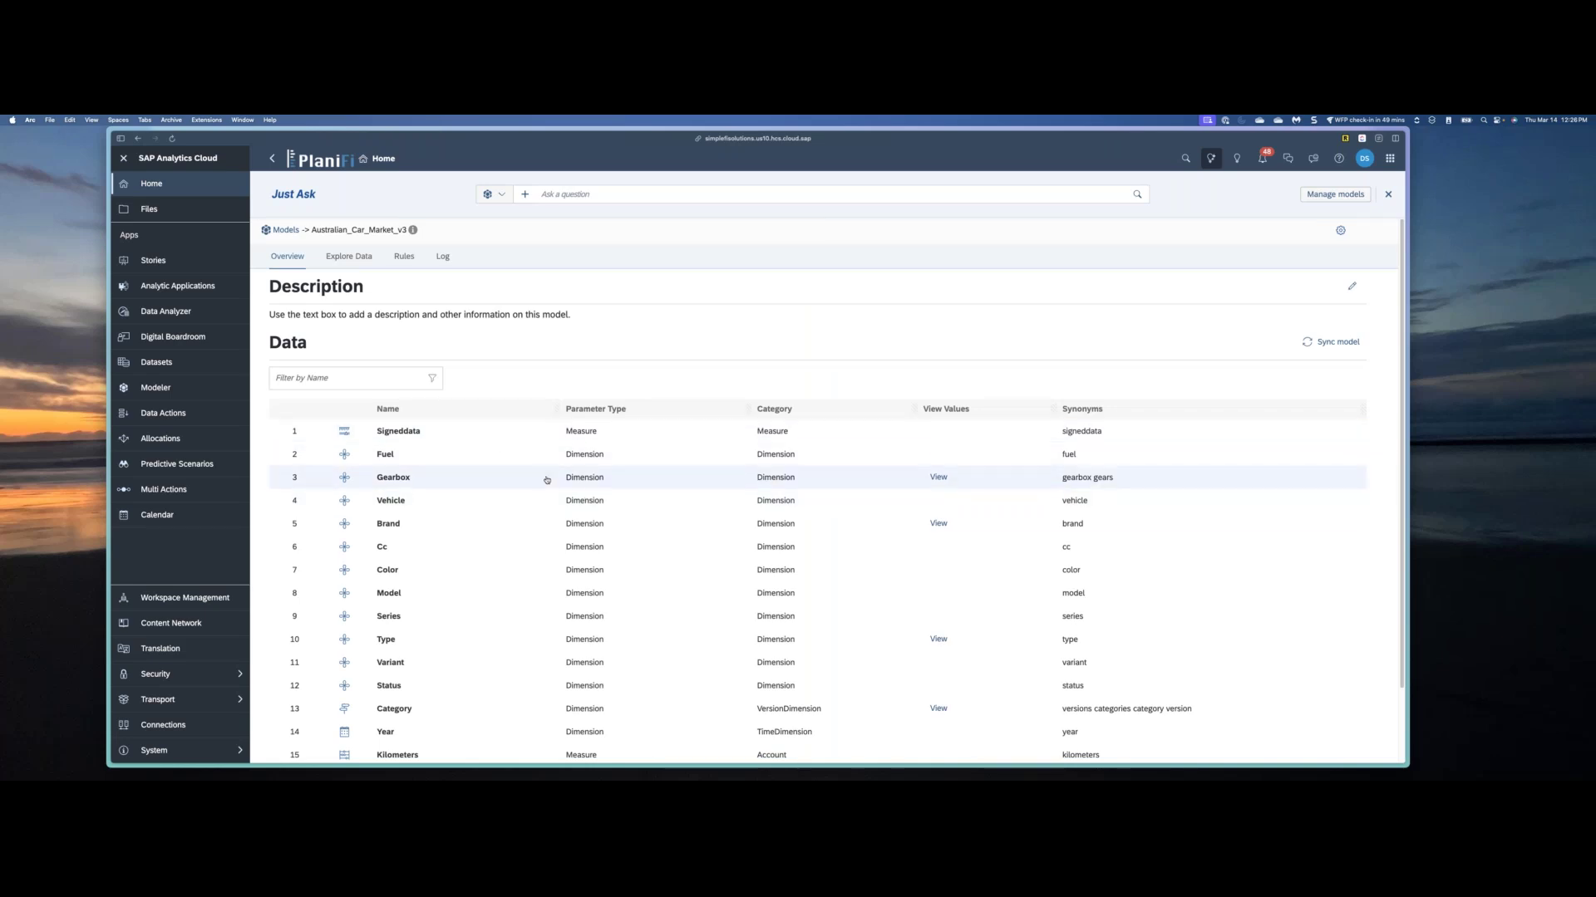
scroll(546, 478, "down", 2)
scroll(547, 480, "down", 1)
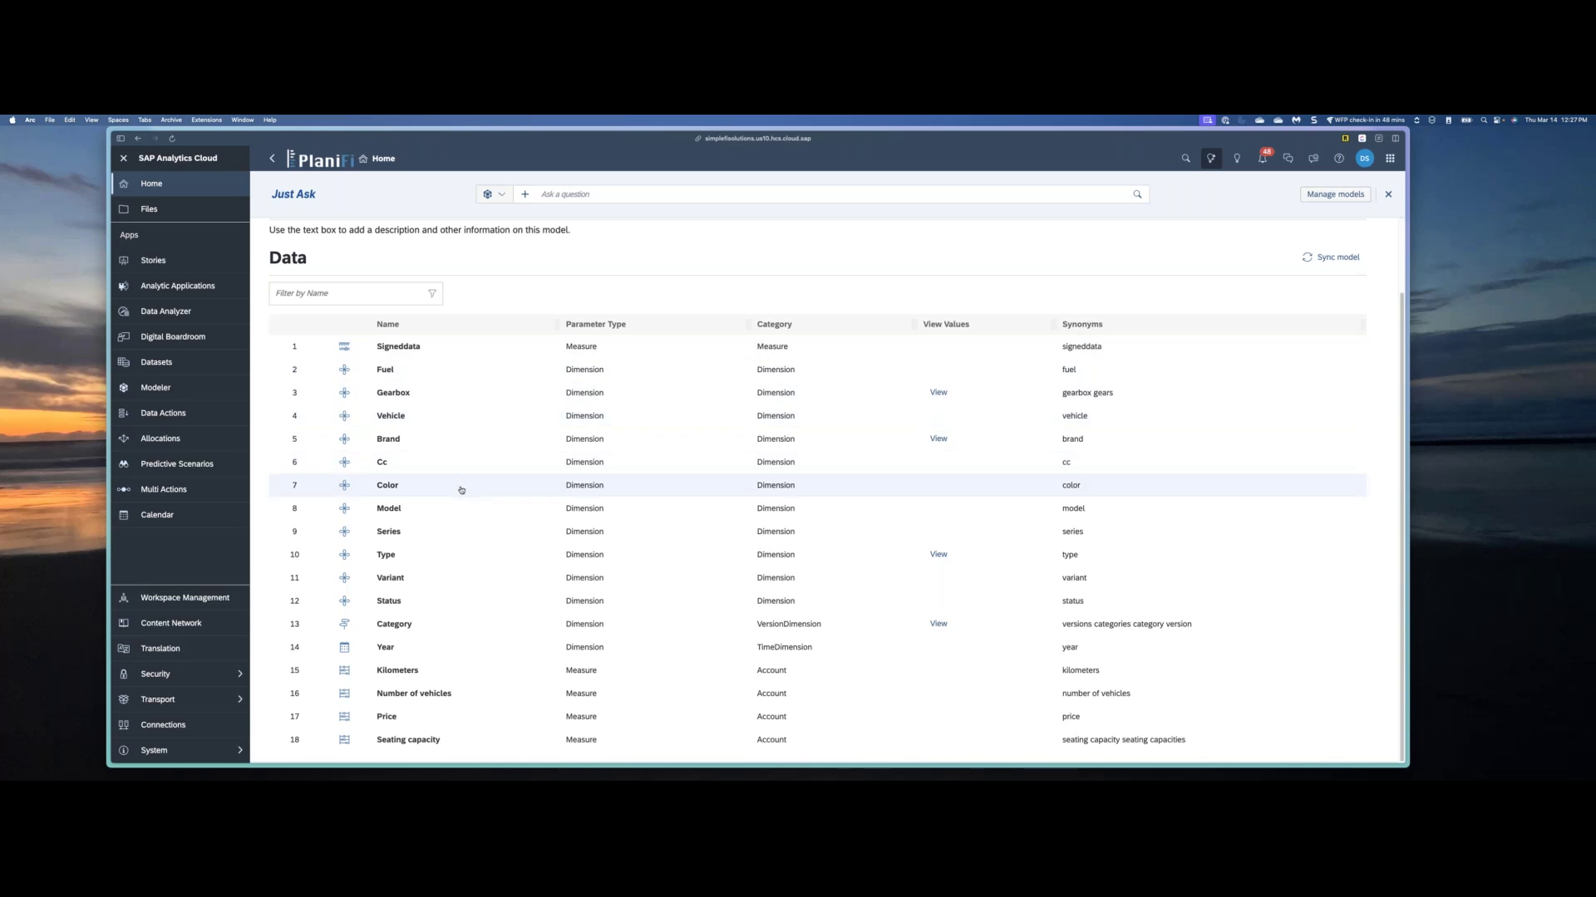
Step: Add the synonym "drivetrain" to the model's Gearbox dimension, save it and return to the overview list
left_click(470, 401)
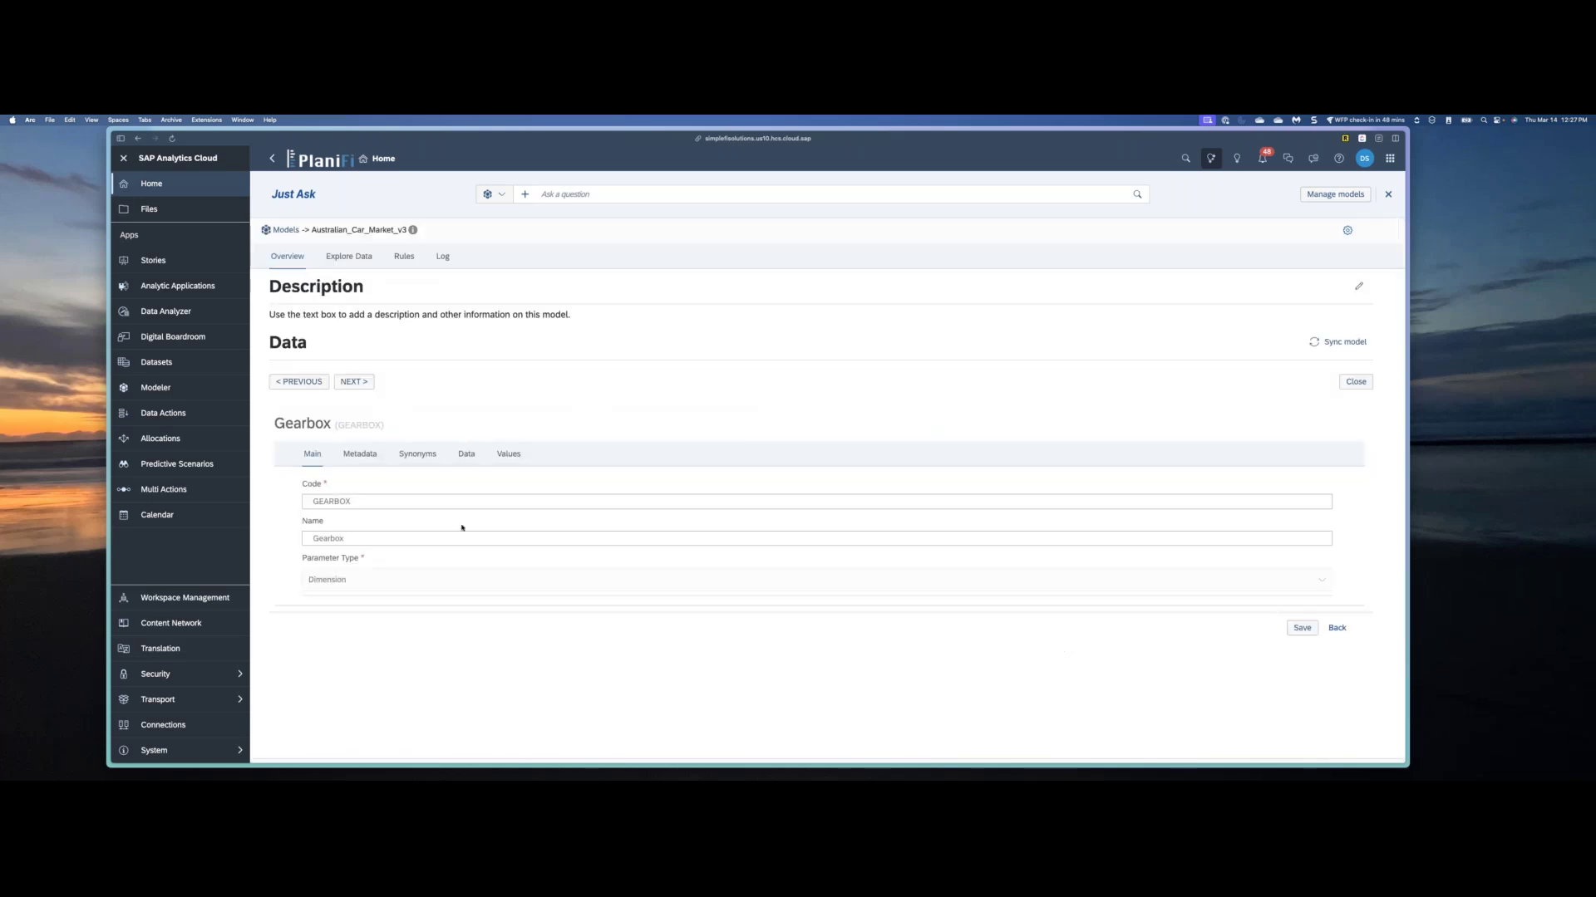
left_click(356, 456)
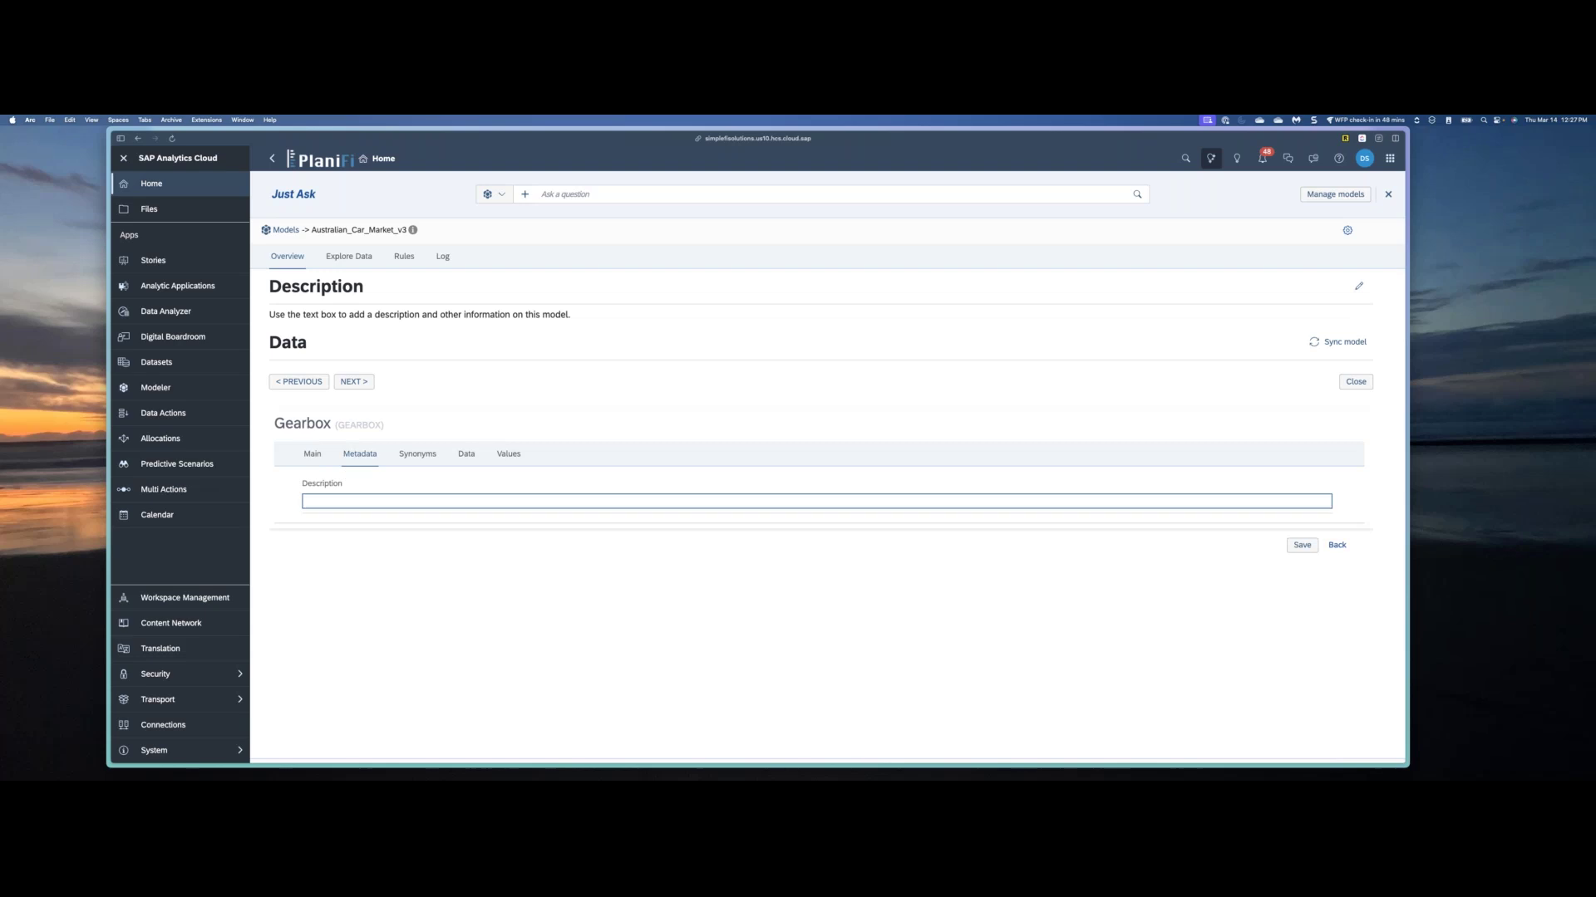
left_click(416, 456)
left_click(408, 508)
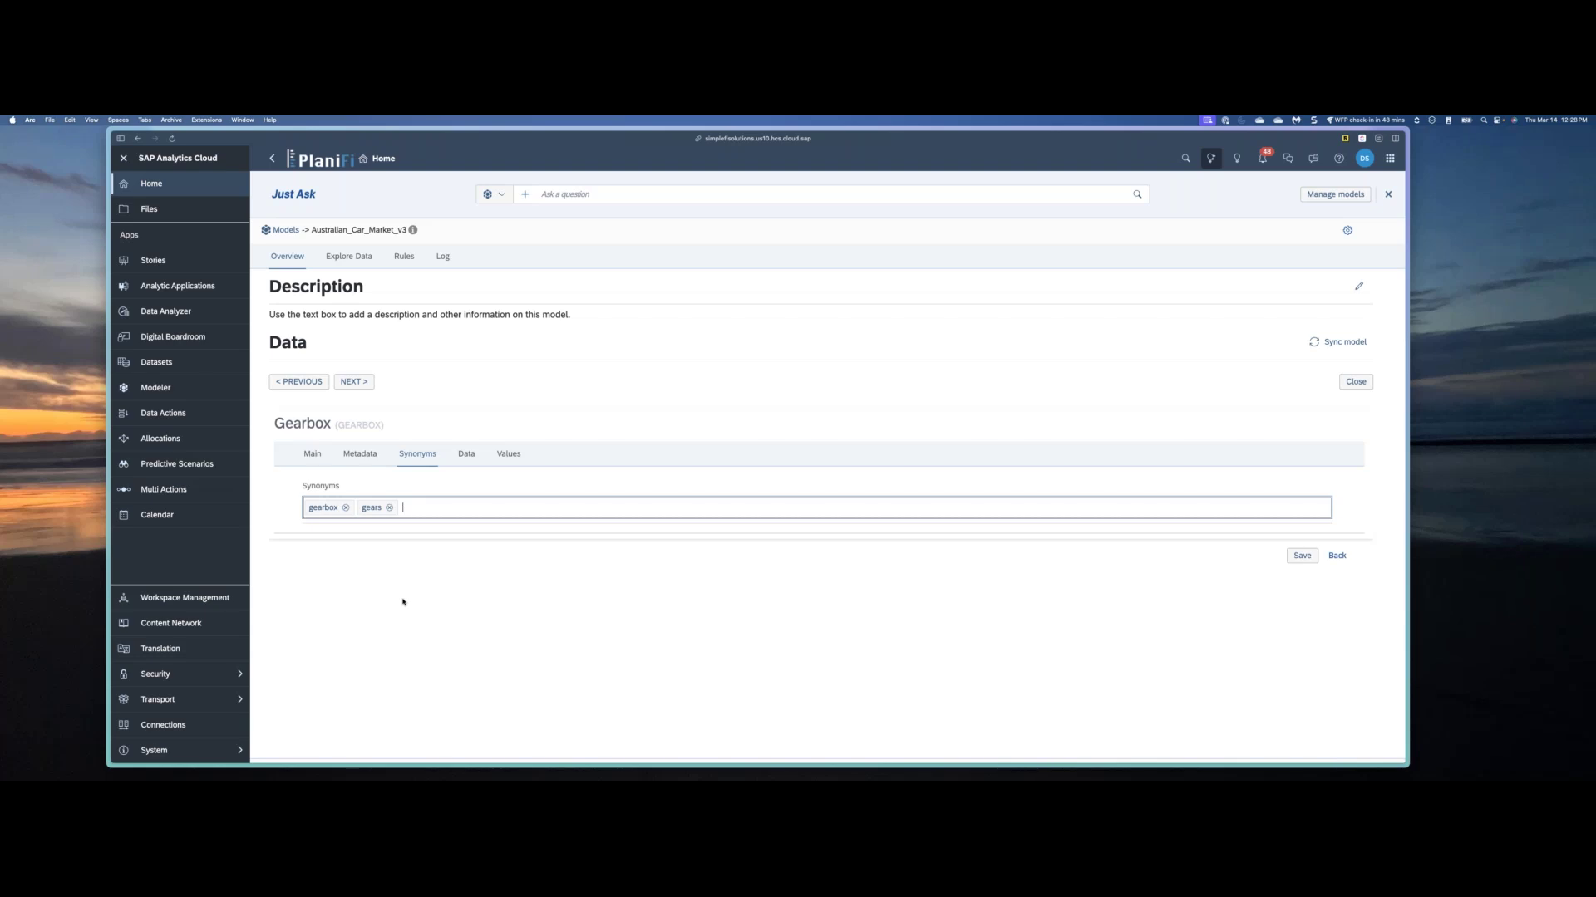
type("etrain")
key("Return")
left_click(1302, 555)
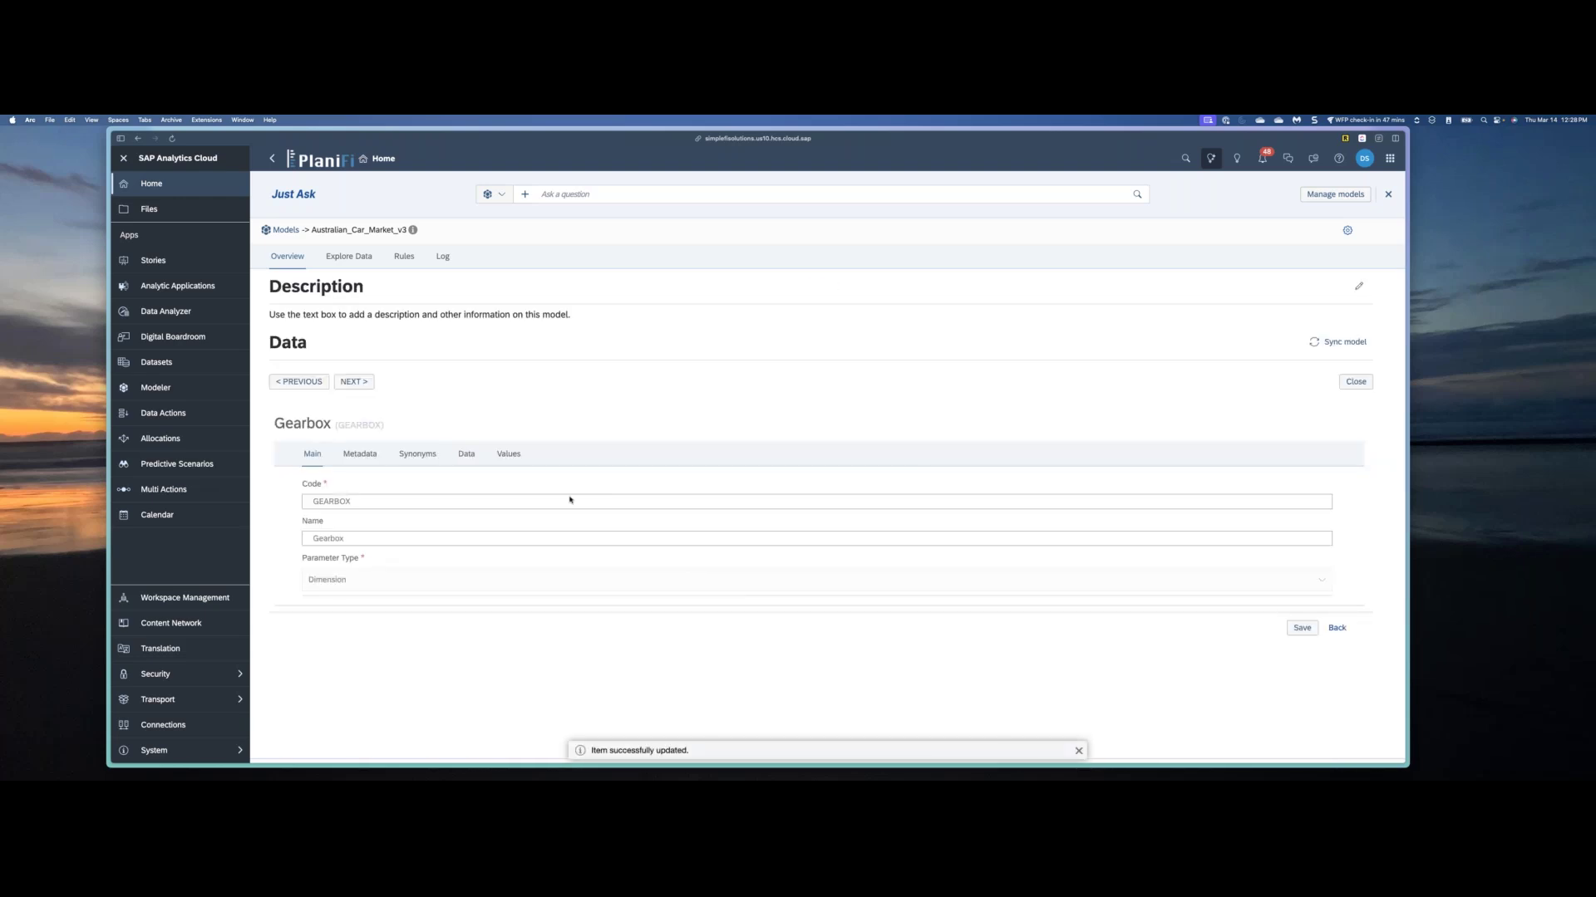
left_click(1356, 382)
scroll(1109, 521, "down", 2)
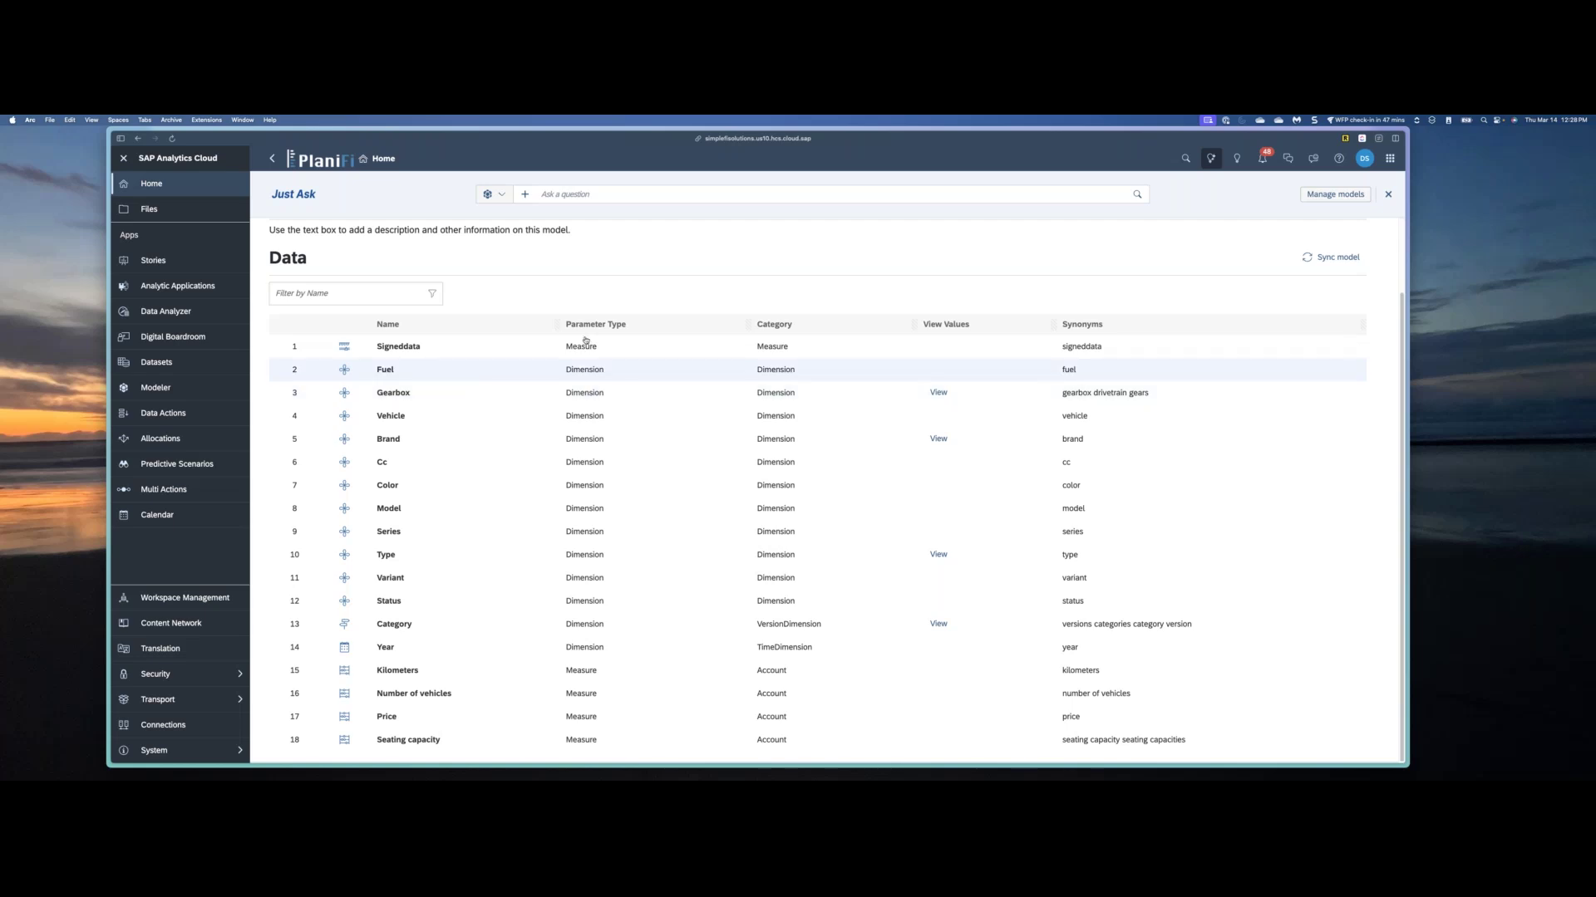
scroll(607, 293, "up", 2)
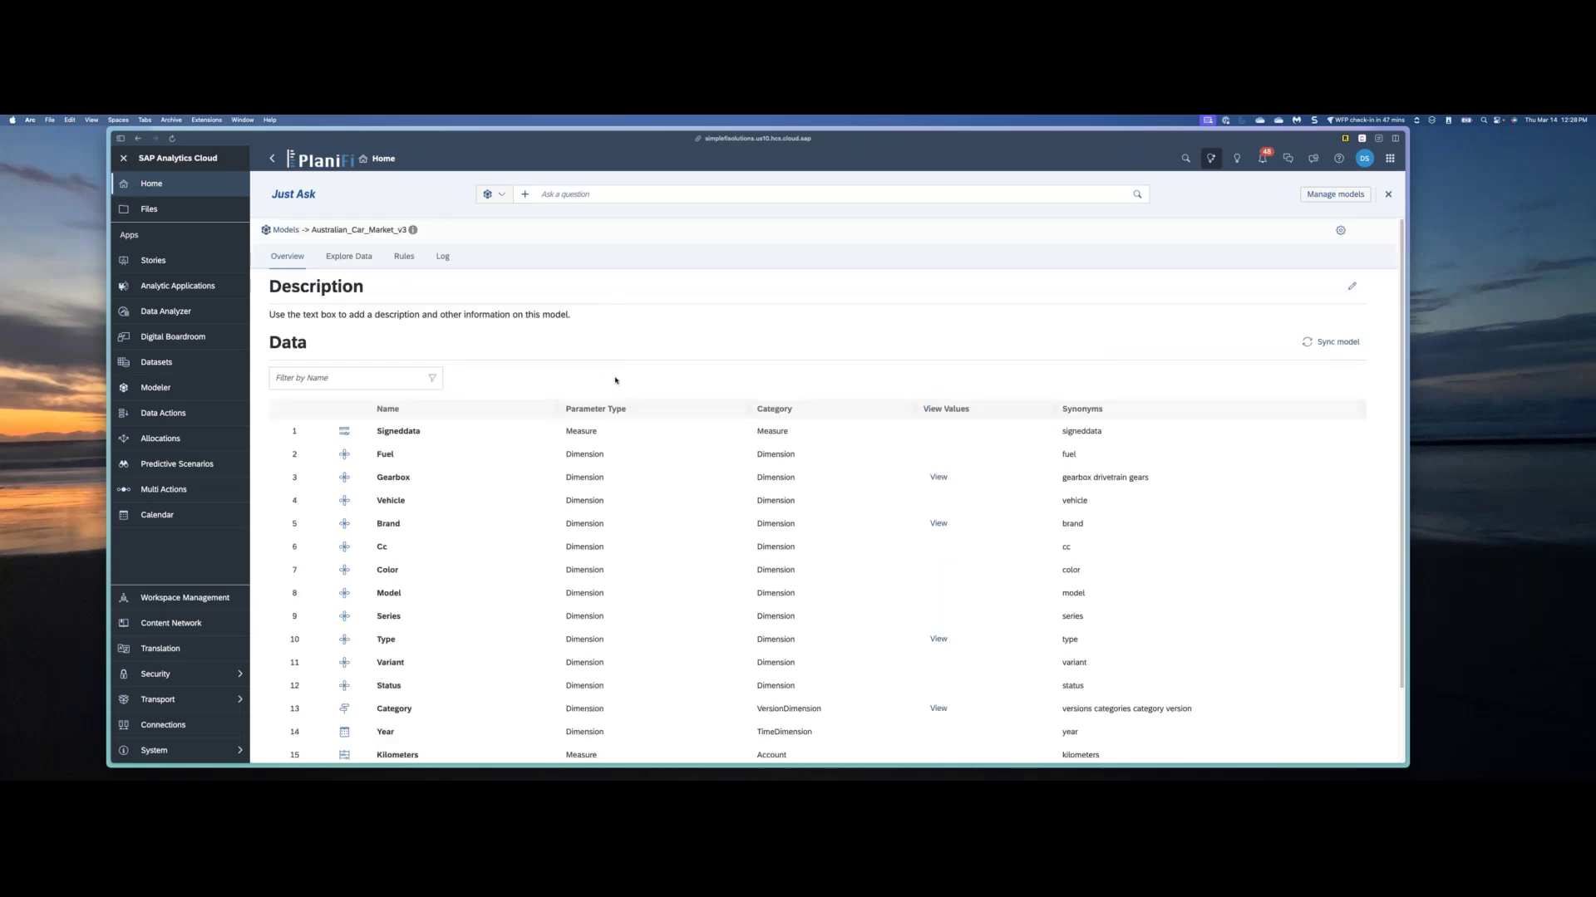
Step: Look at the objects that can be added to a data preview of the Australian_Car_Market_v3 model
left_click(350, 259)
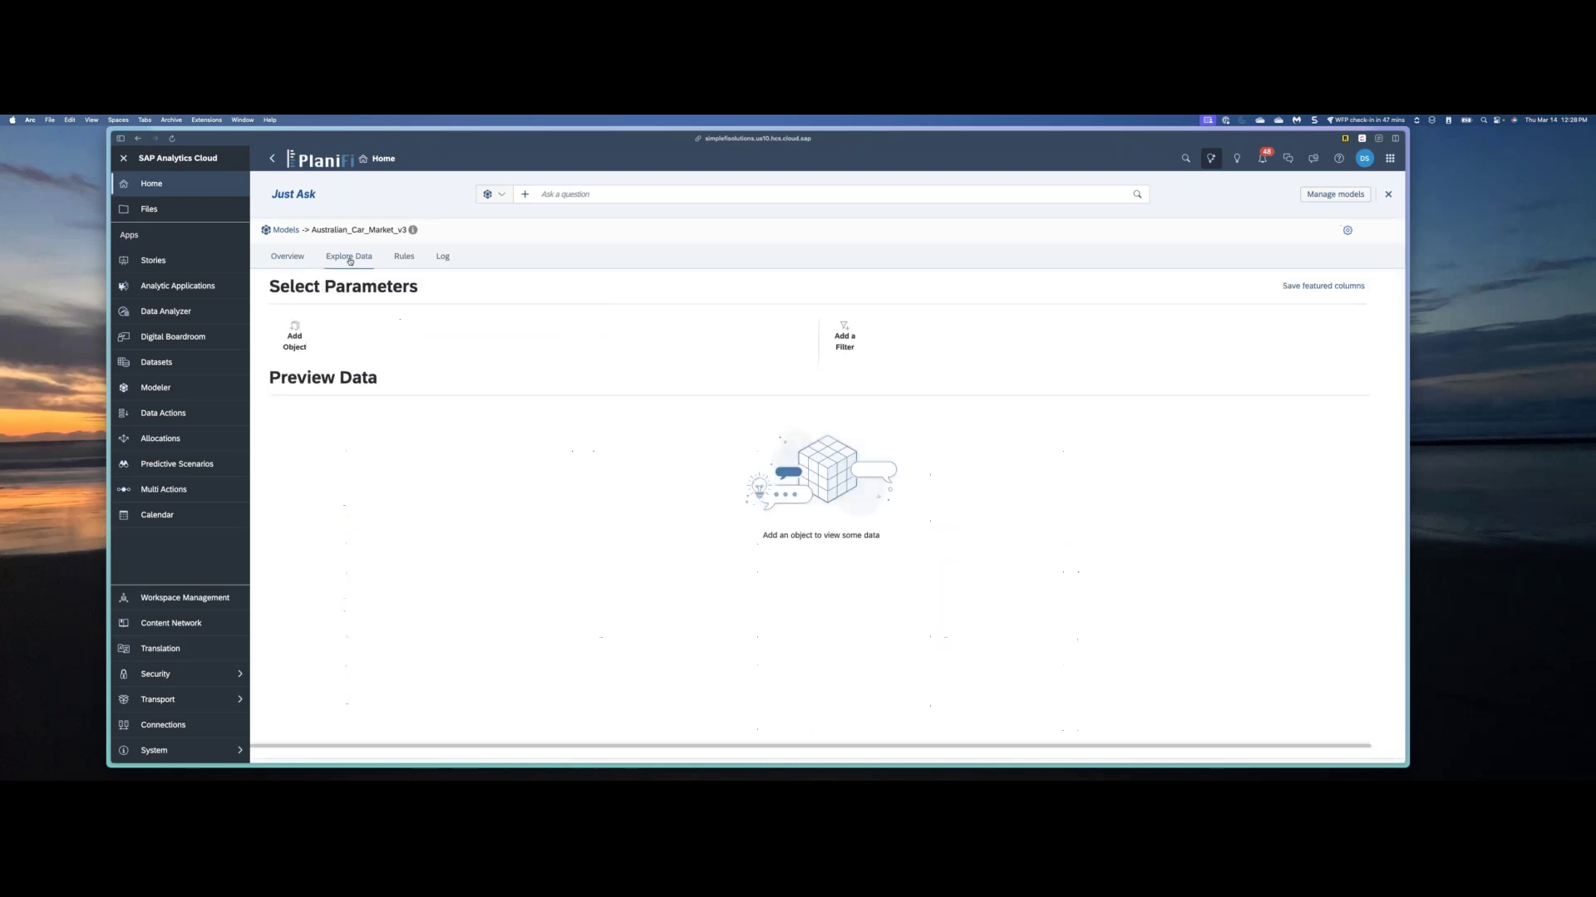
left_click(295, 337)
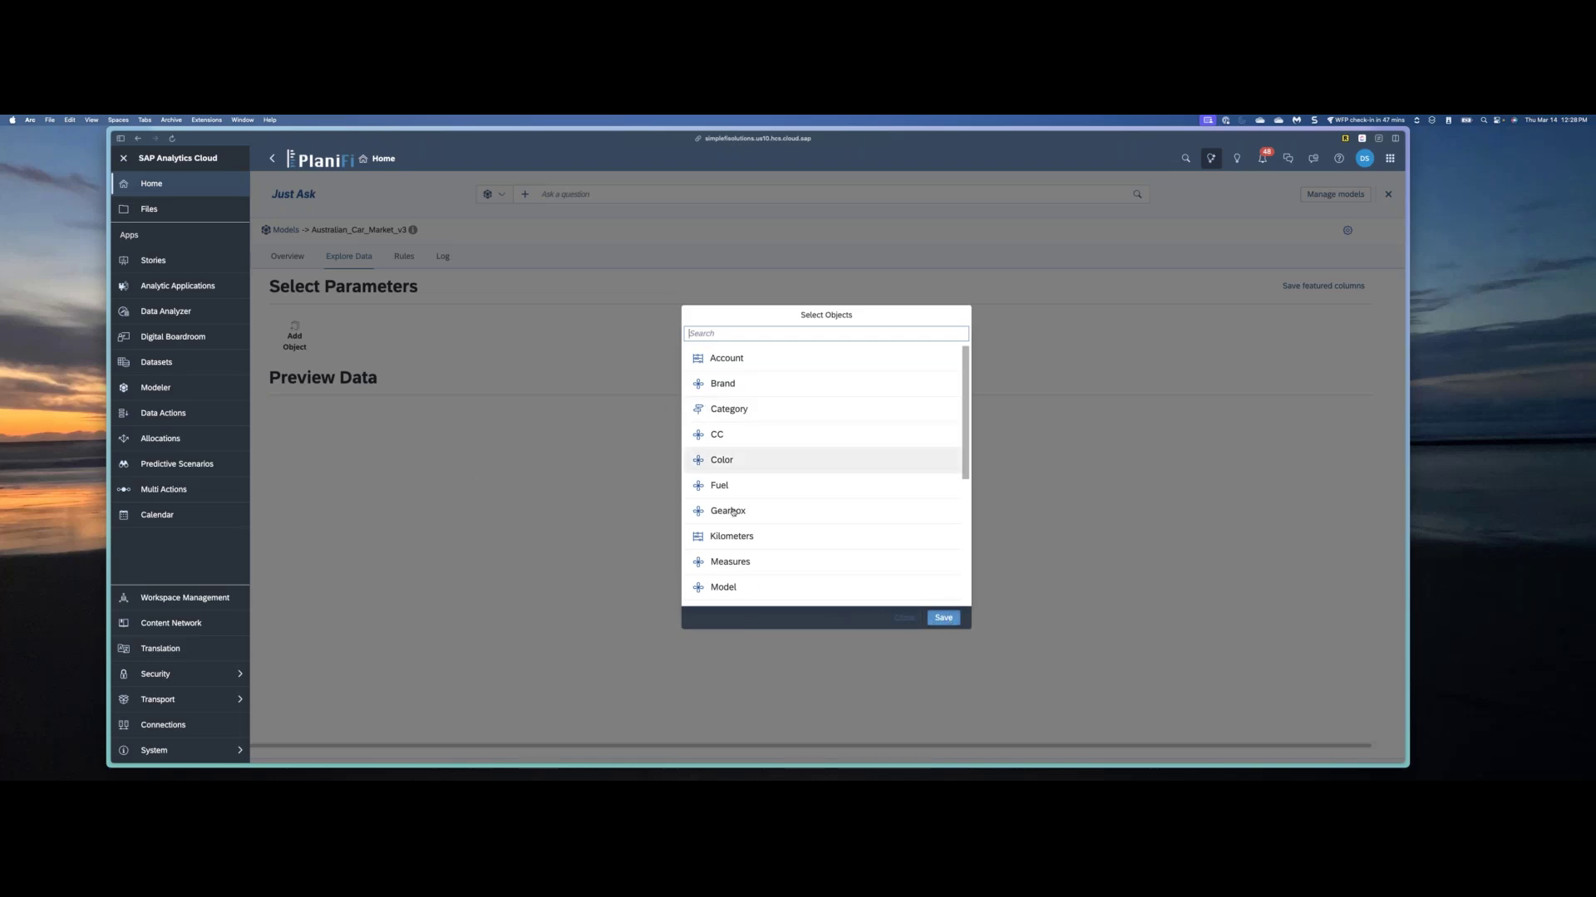
left_click(525, 454)
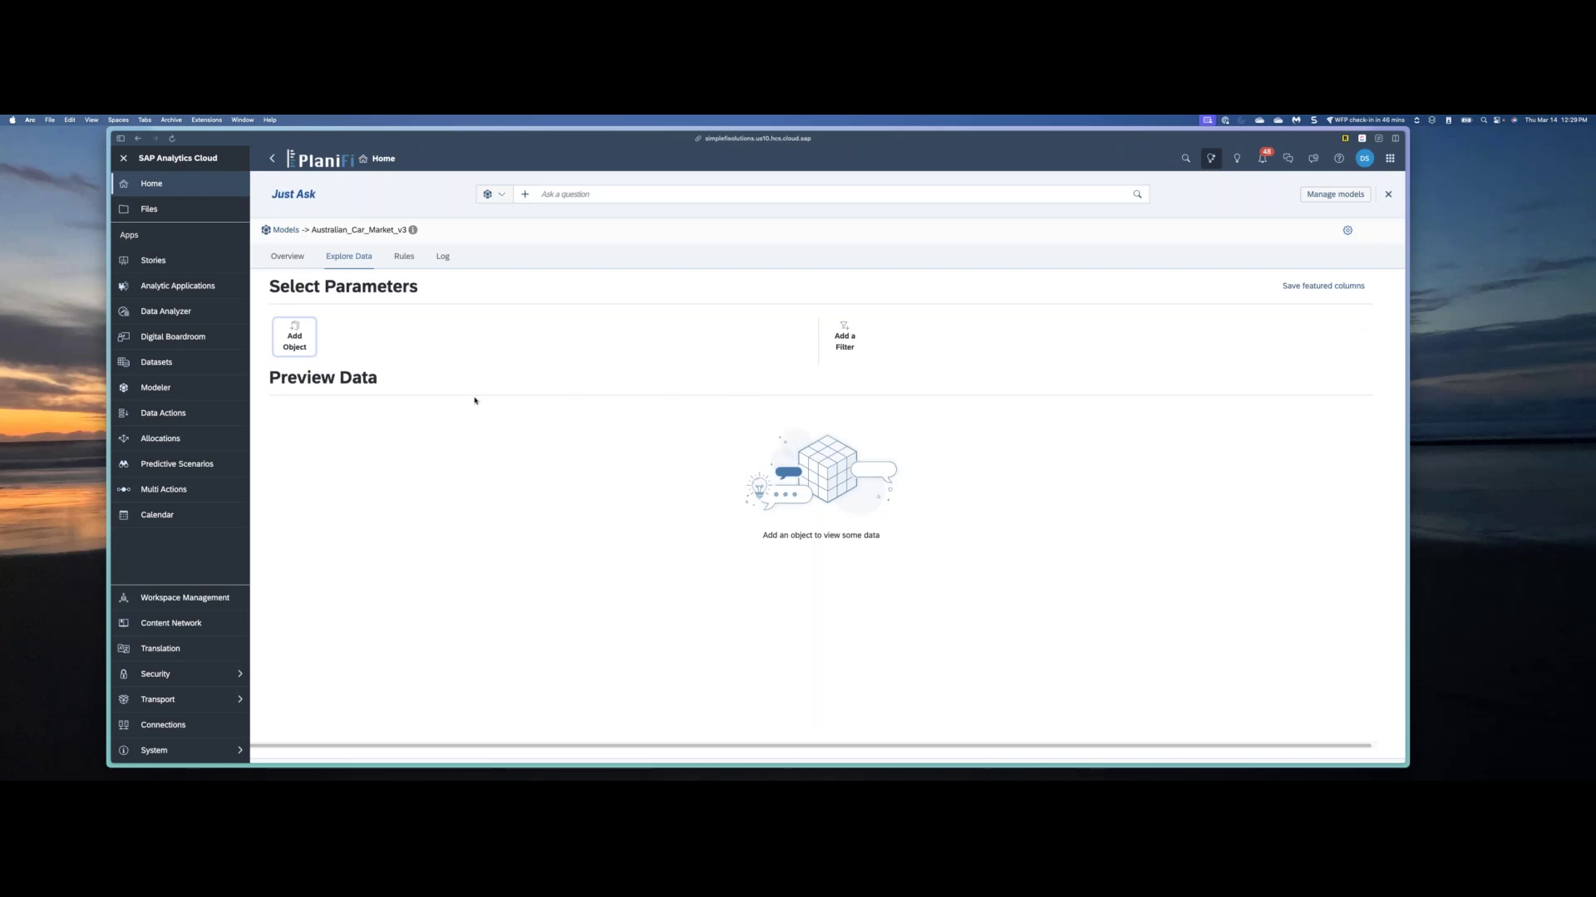
Step: Start a new rule for the model with the search condition Any of measures (OR) set to Price
left_click(400, 258)
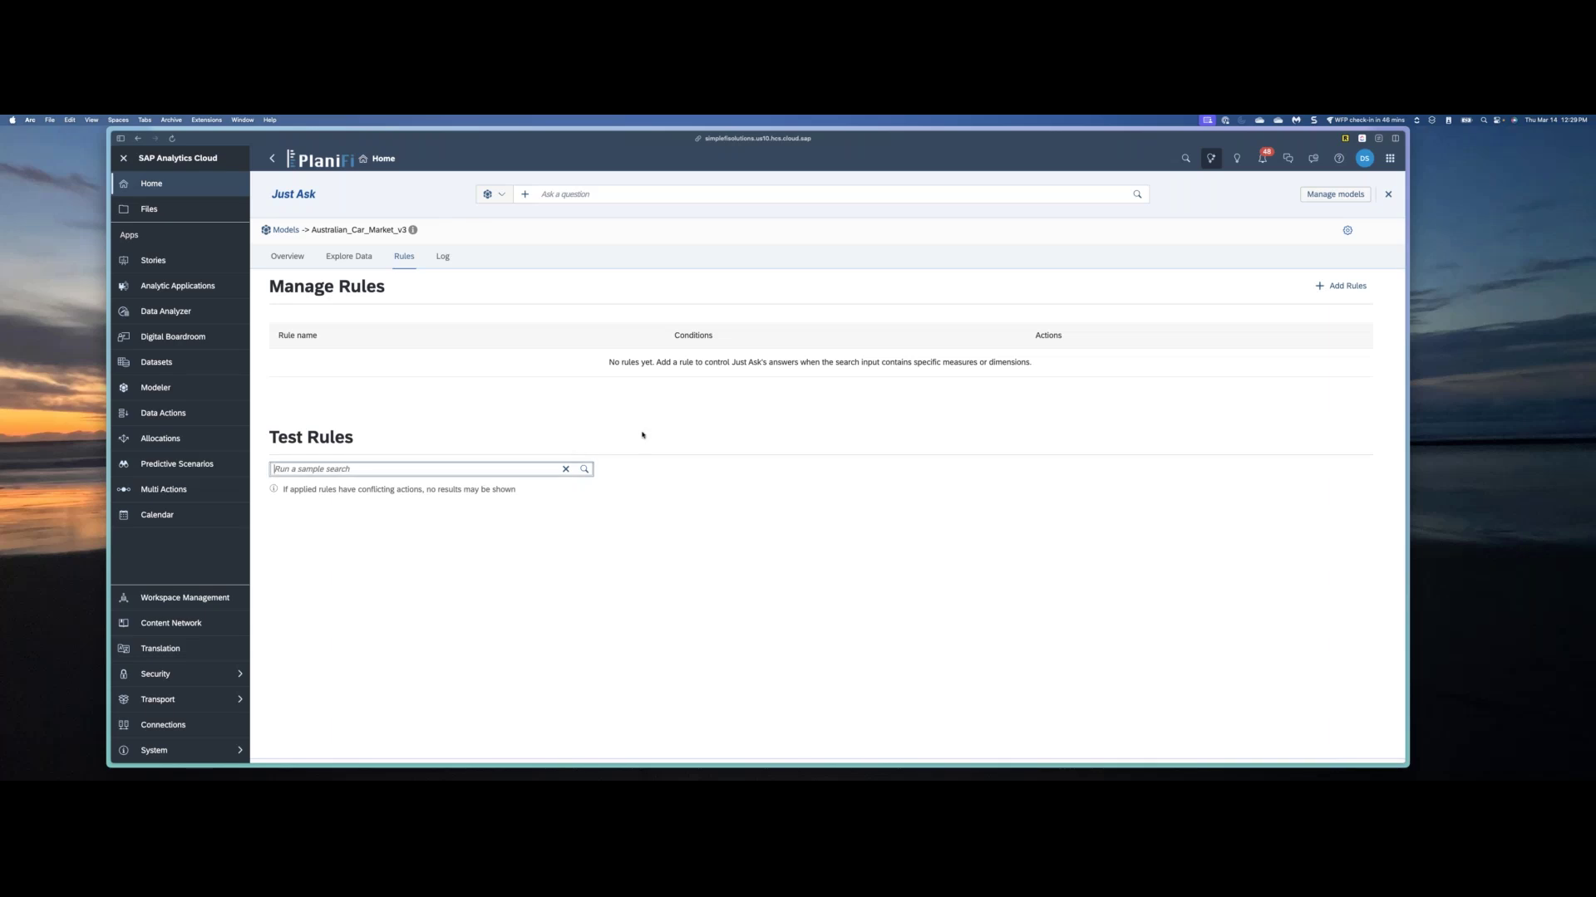
left_click(1356, 288)
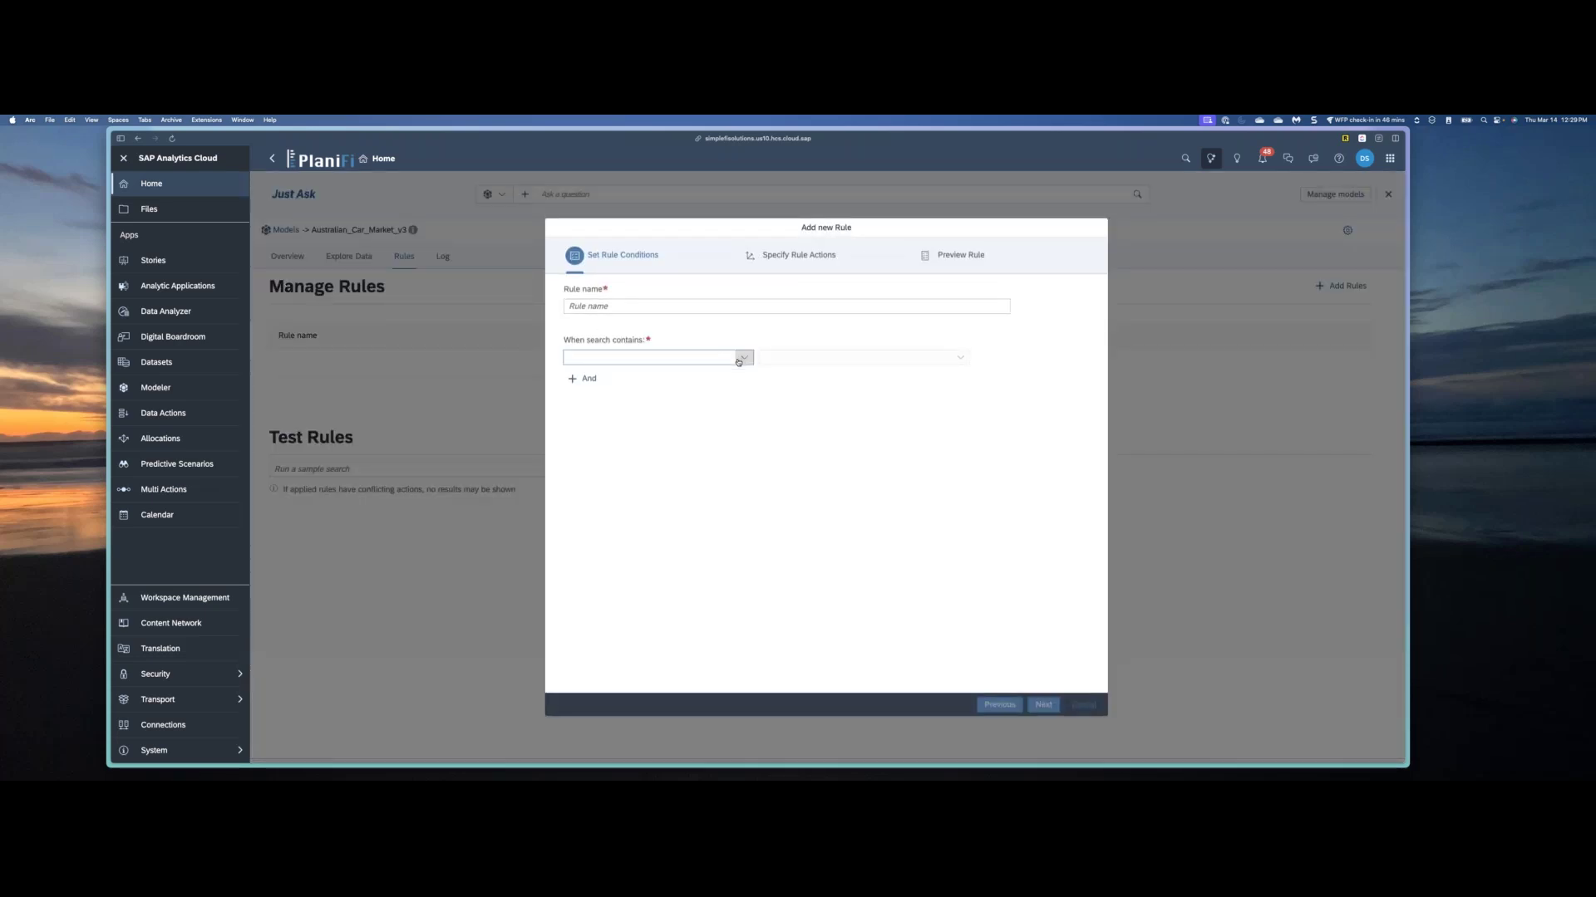
left_click(743, 358)
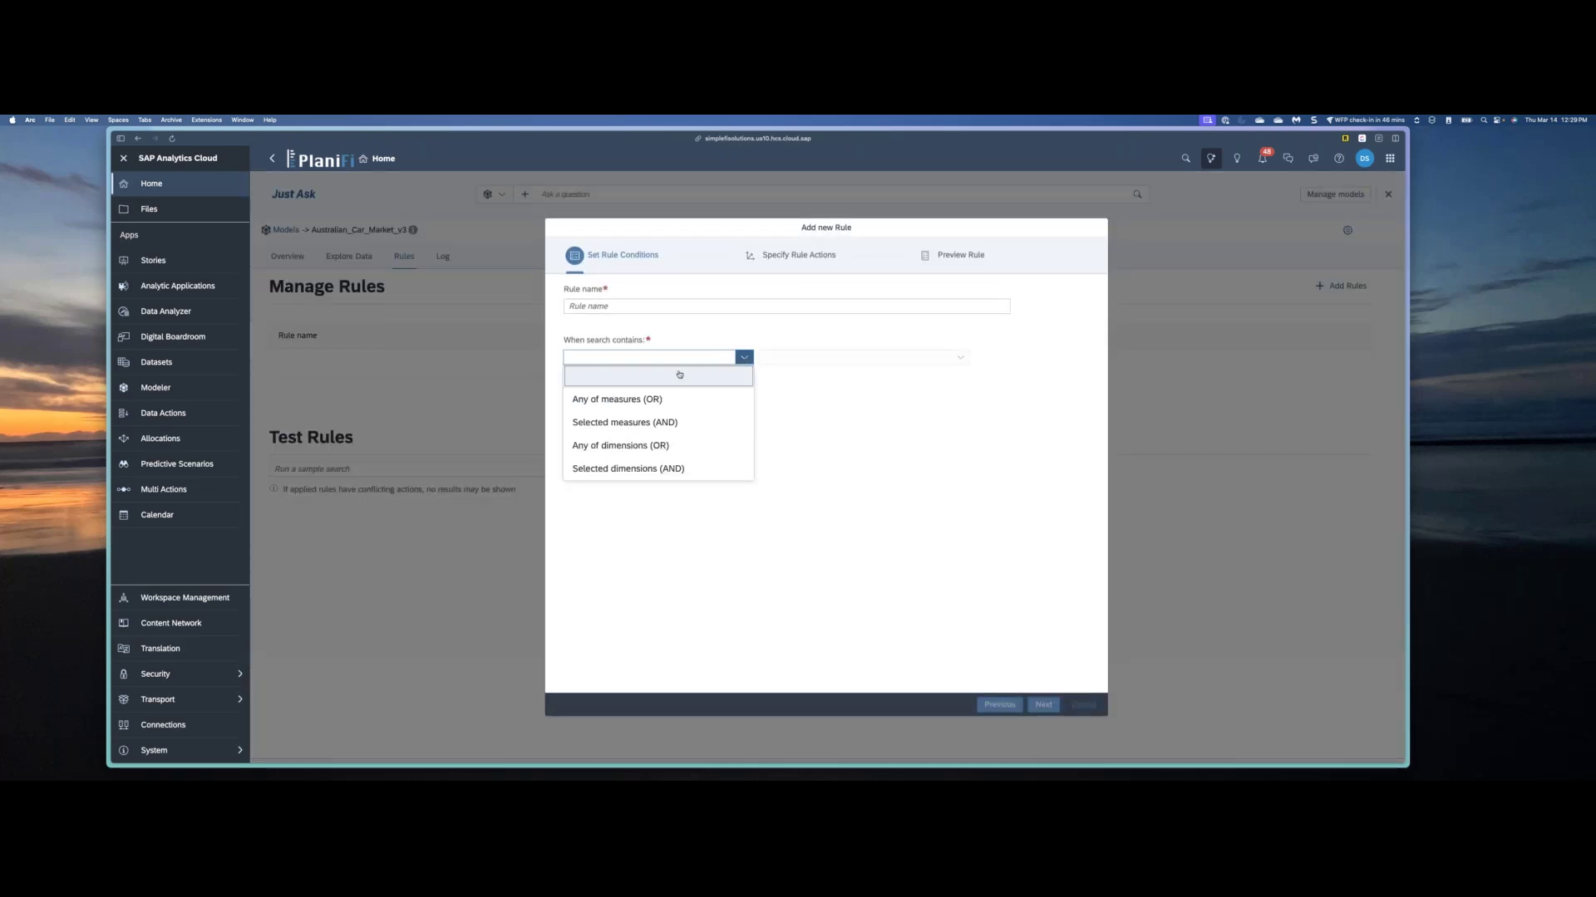
left_click(633, 401)
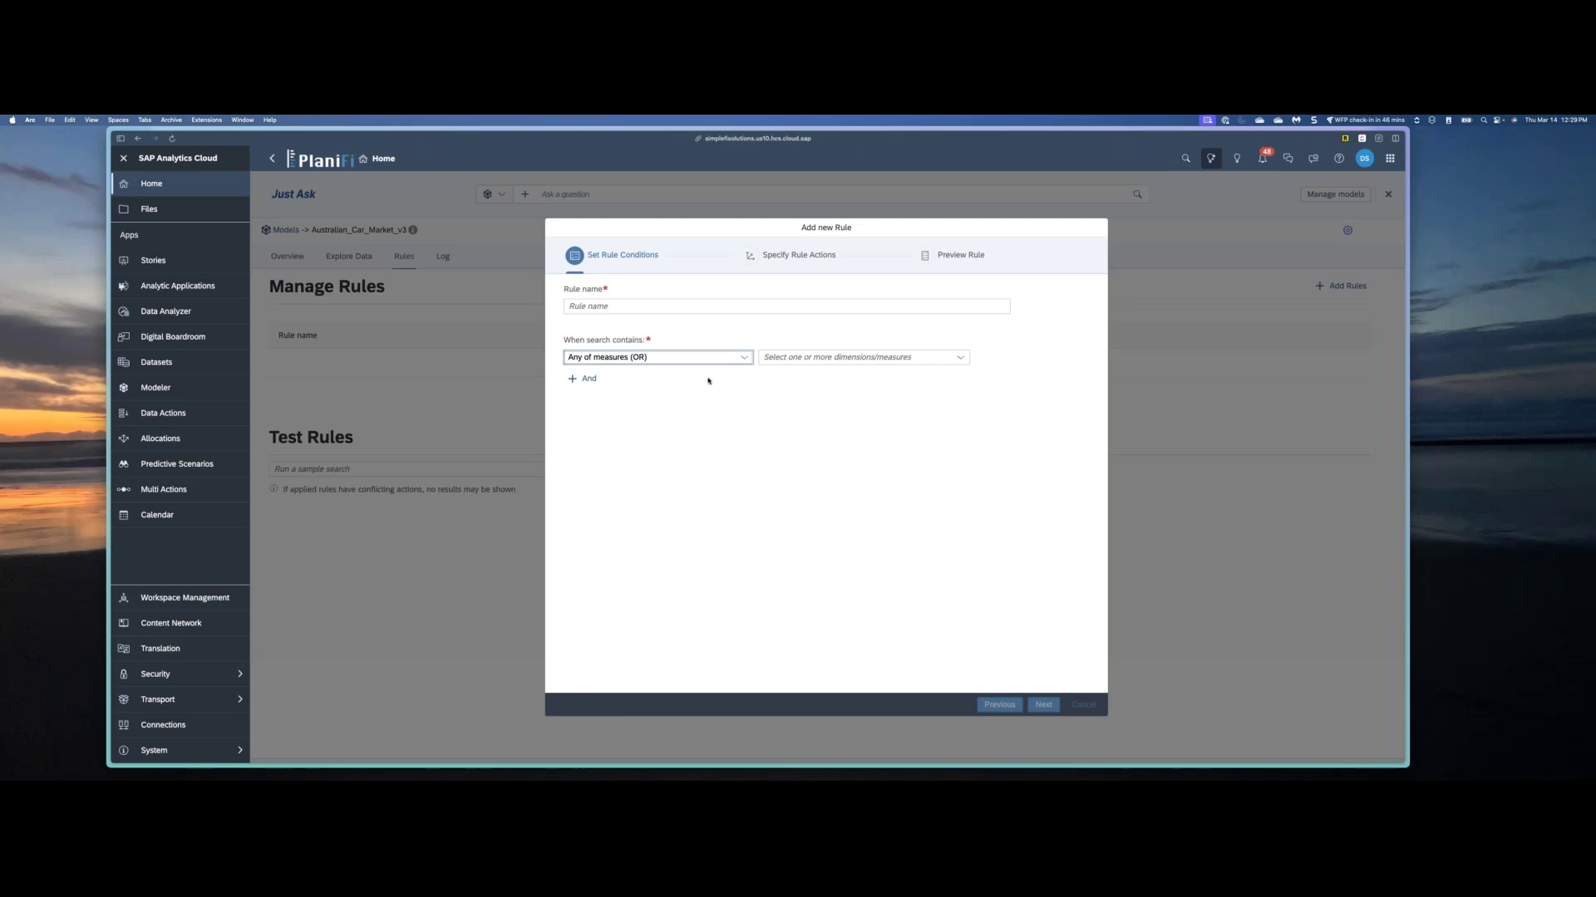
left_click(921, 359)
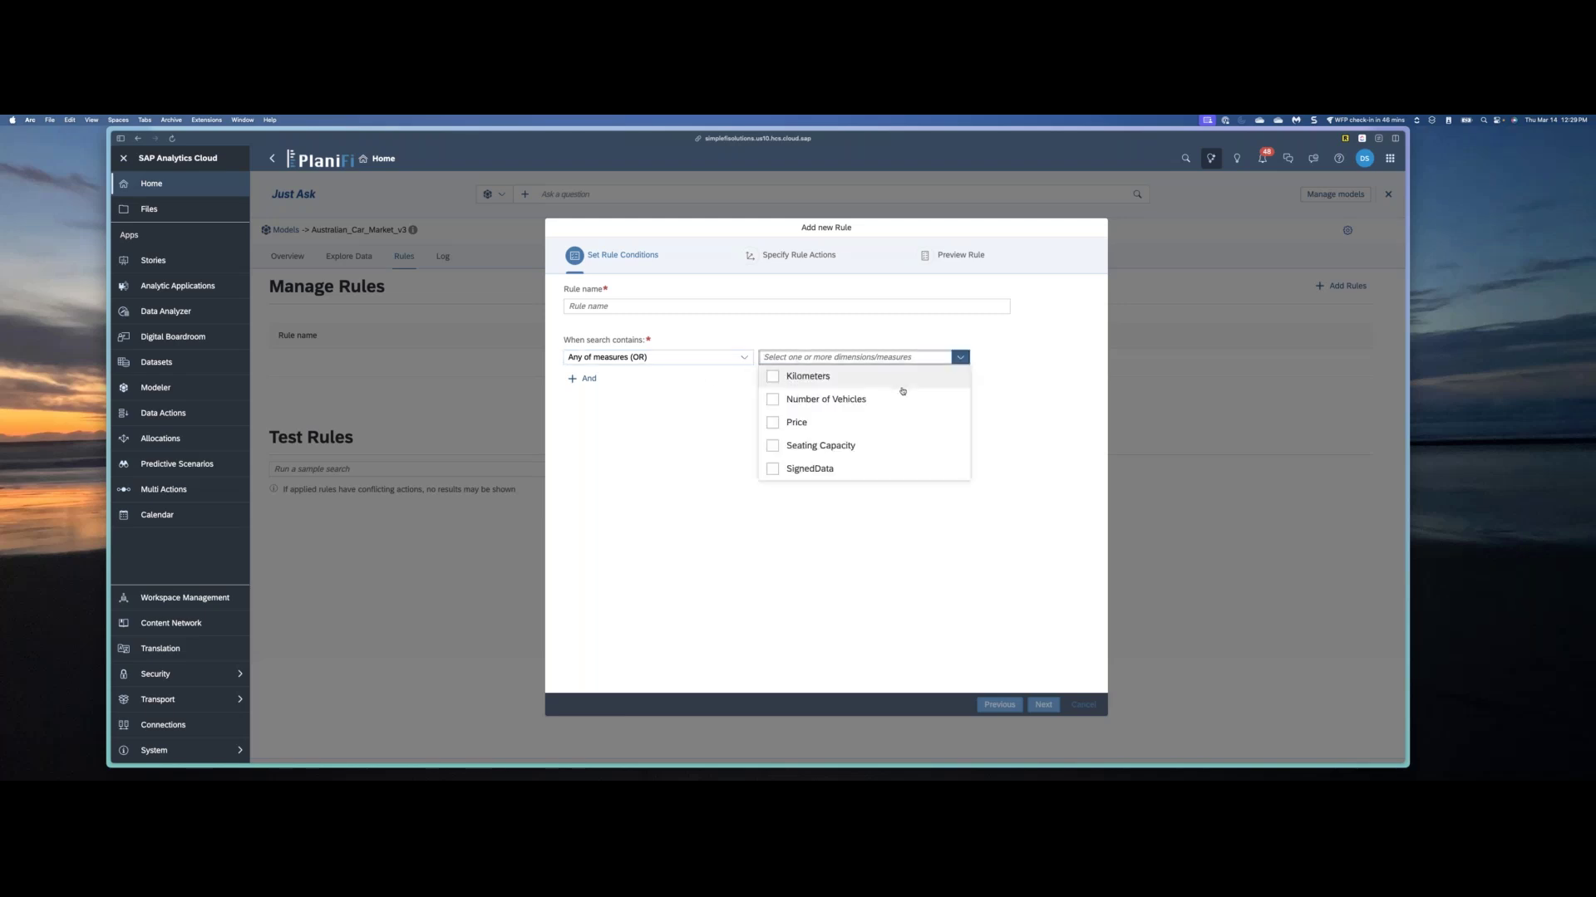
left_click(782, 428)
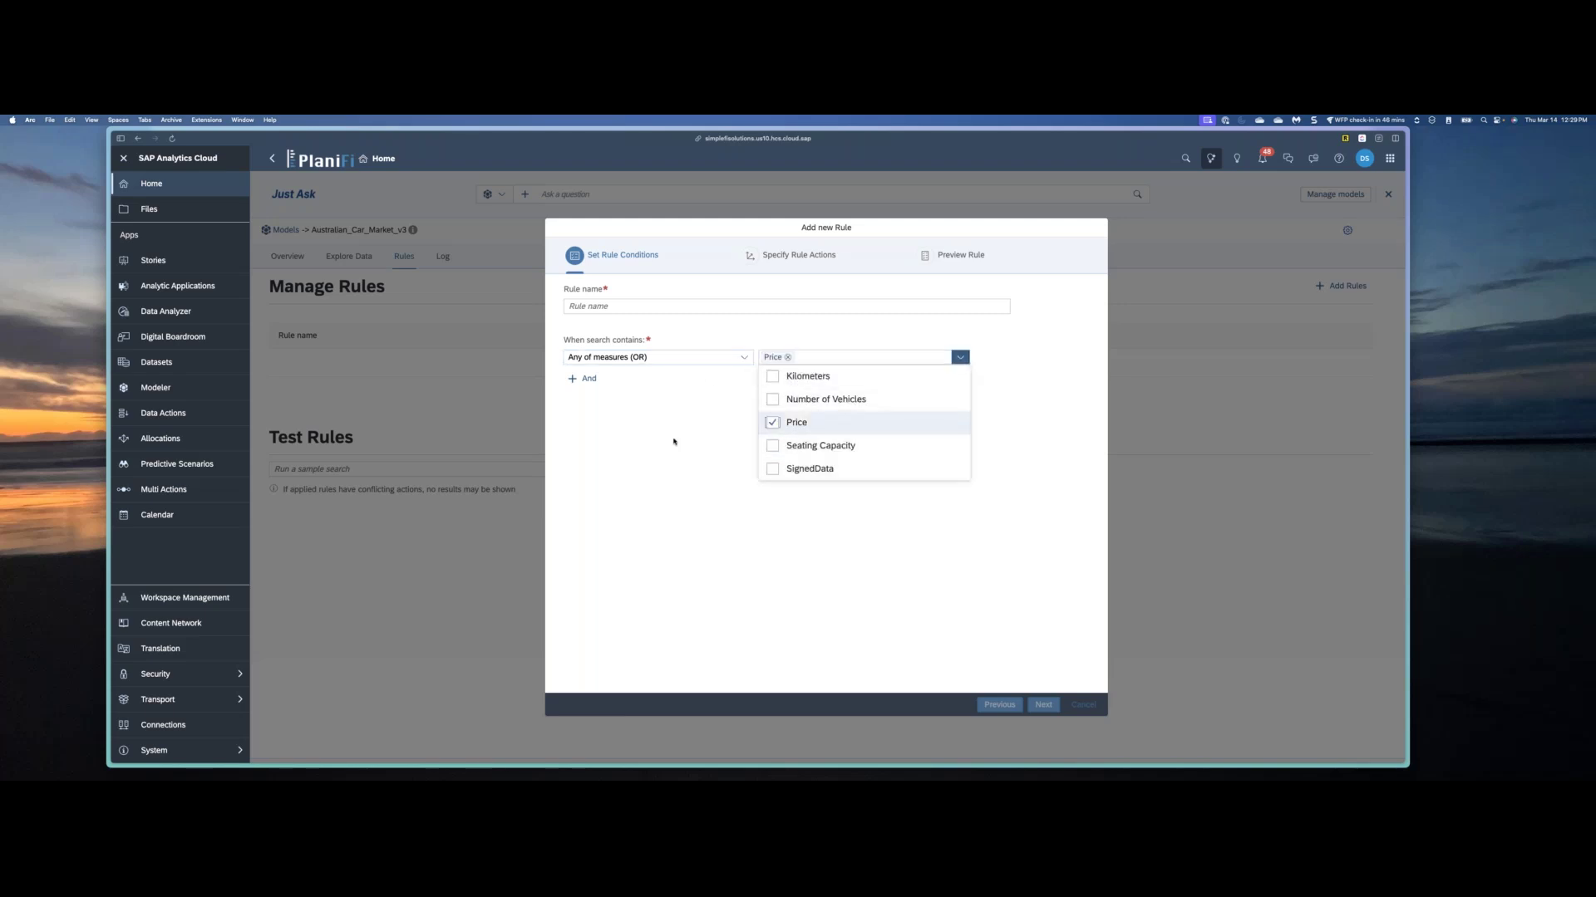
Step: Add a second search condition to the rule, Selected measures (AND), with Kilometers
left_click(585, 379)
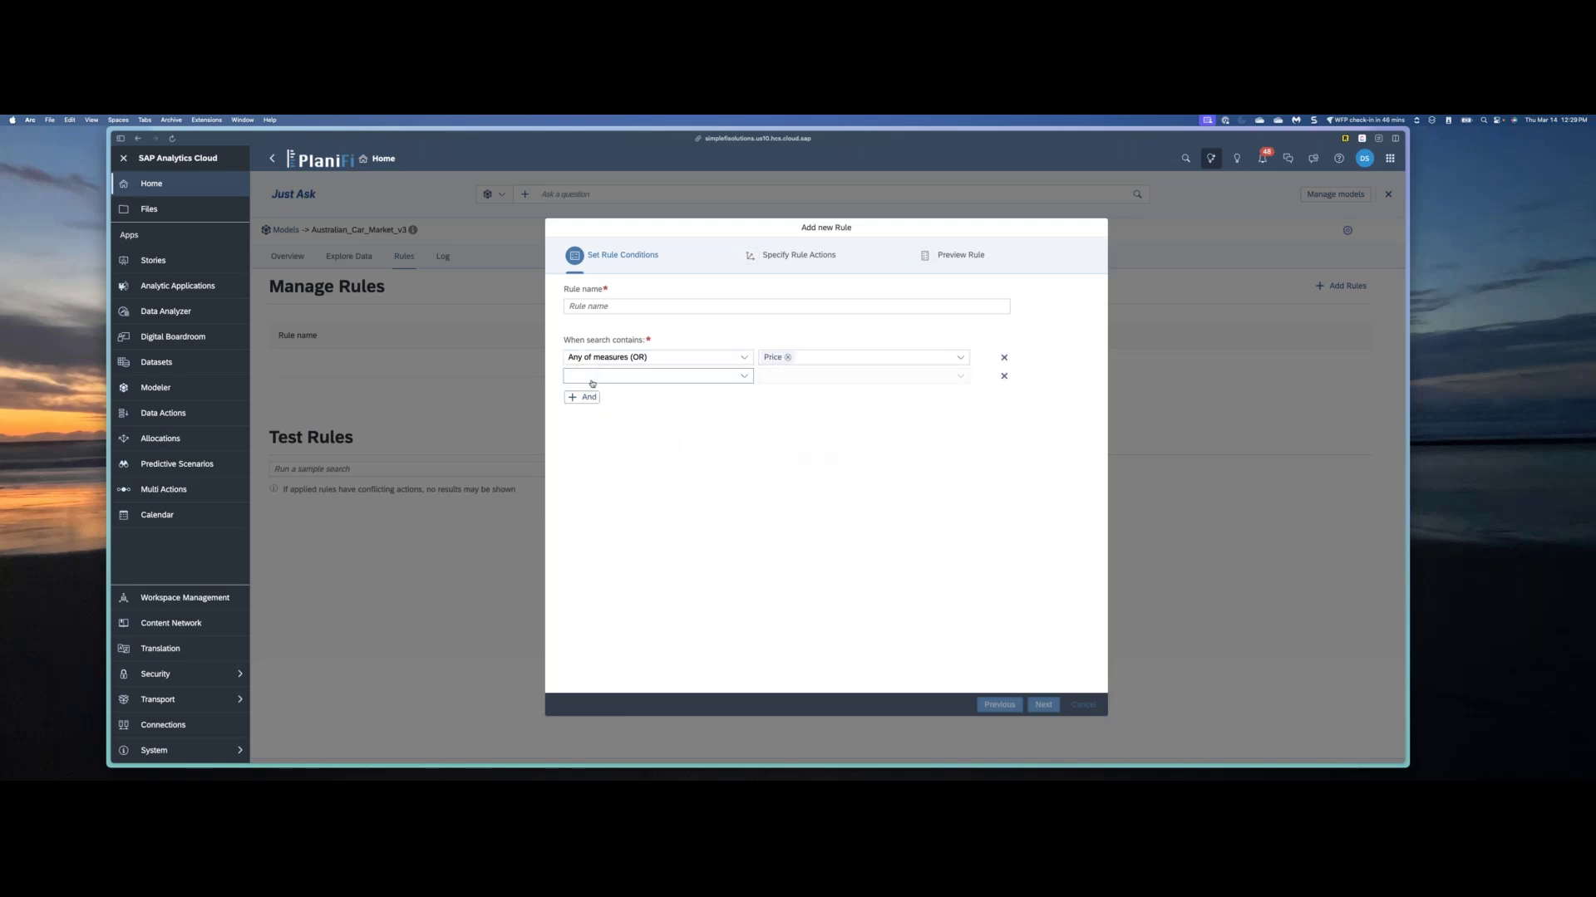
left_click(742, 376)
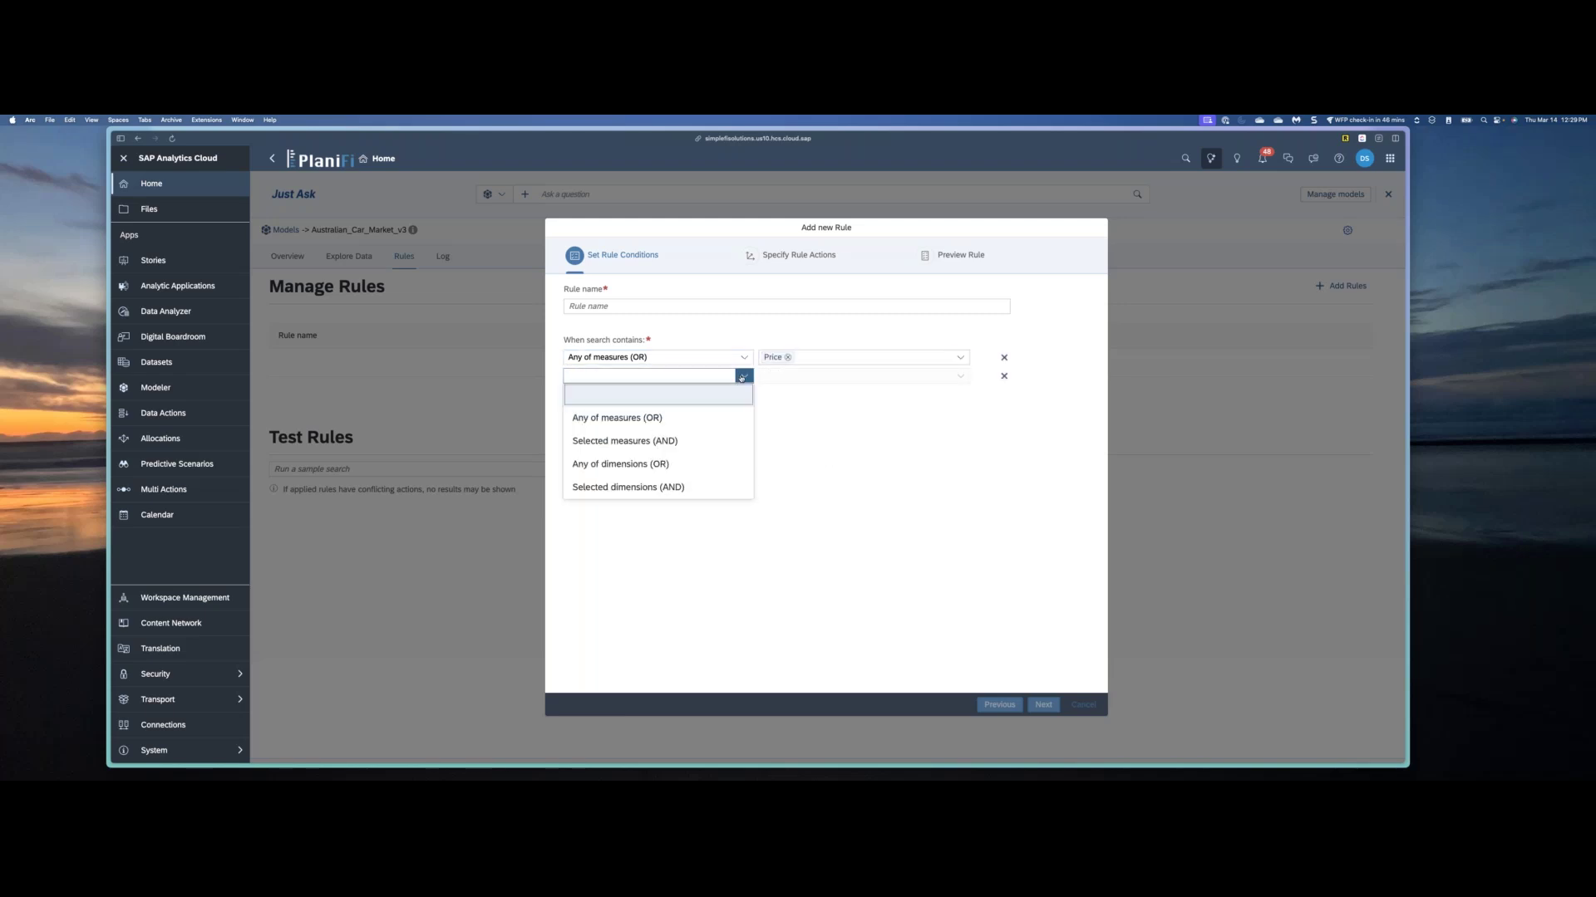
left_click(709, 443)
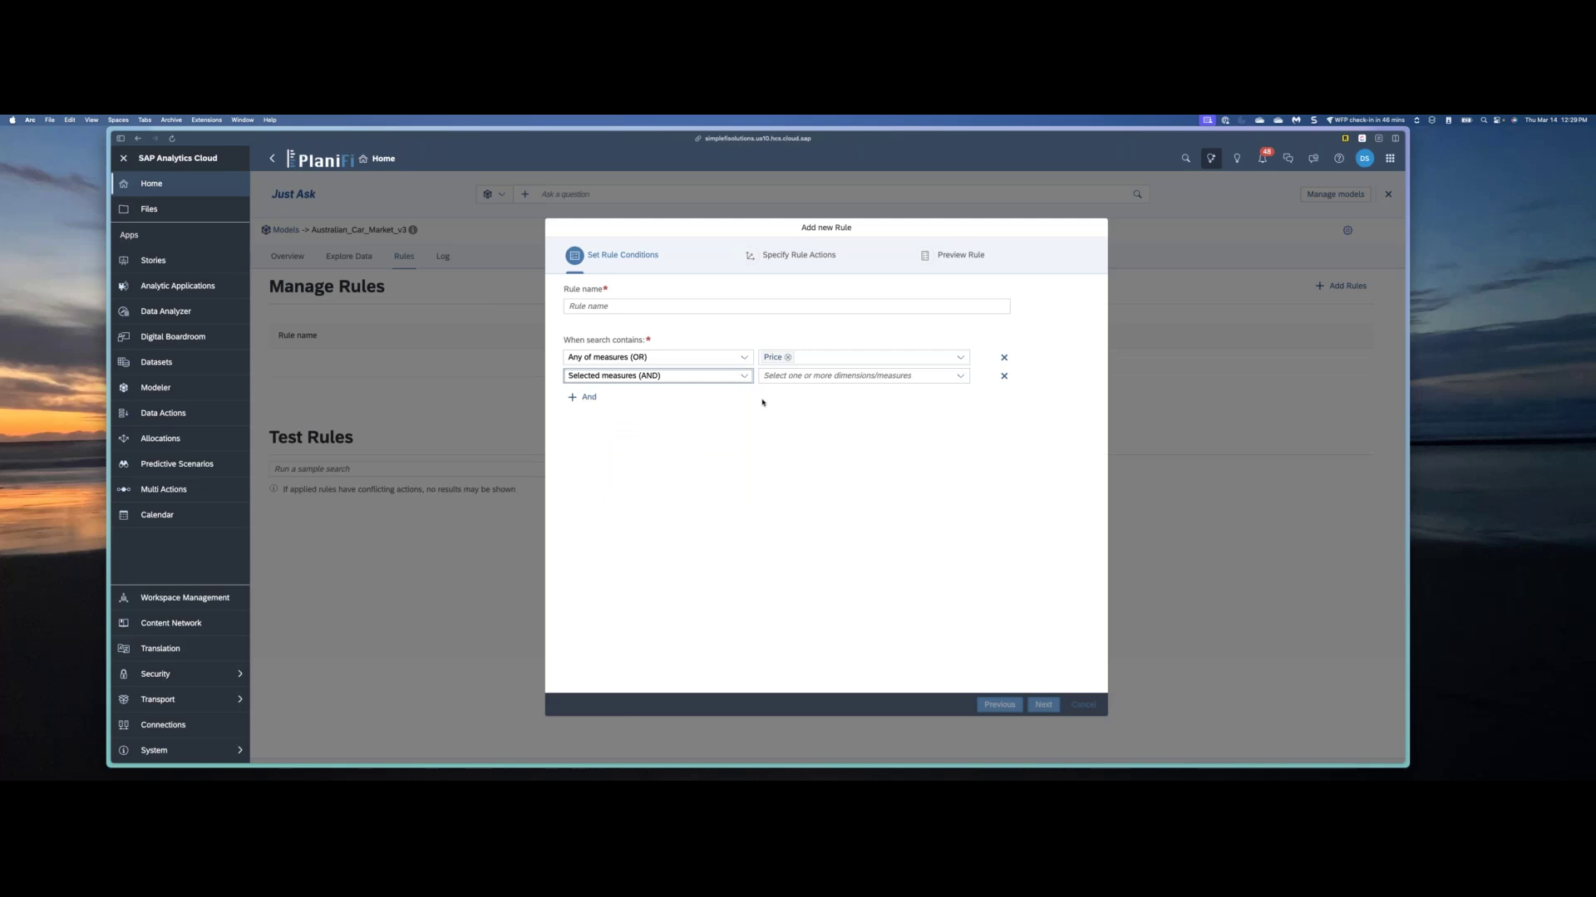
left_click(958, 376)
left_click(886, 395)
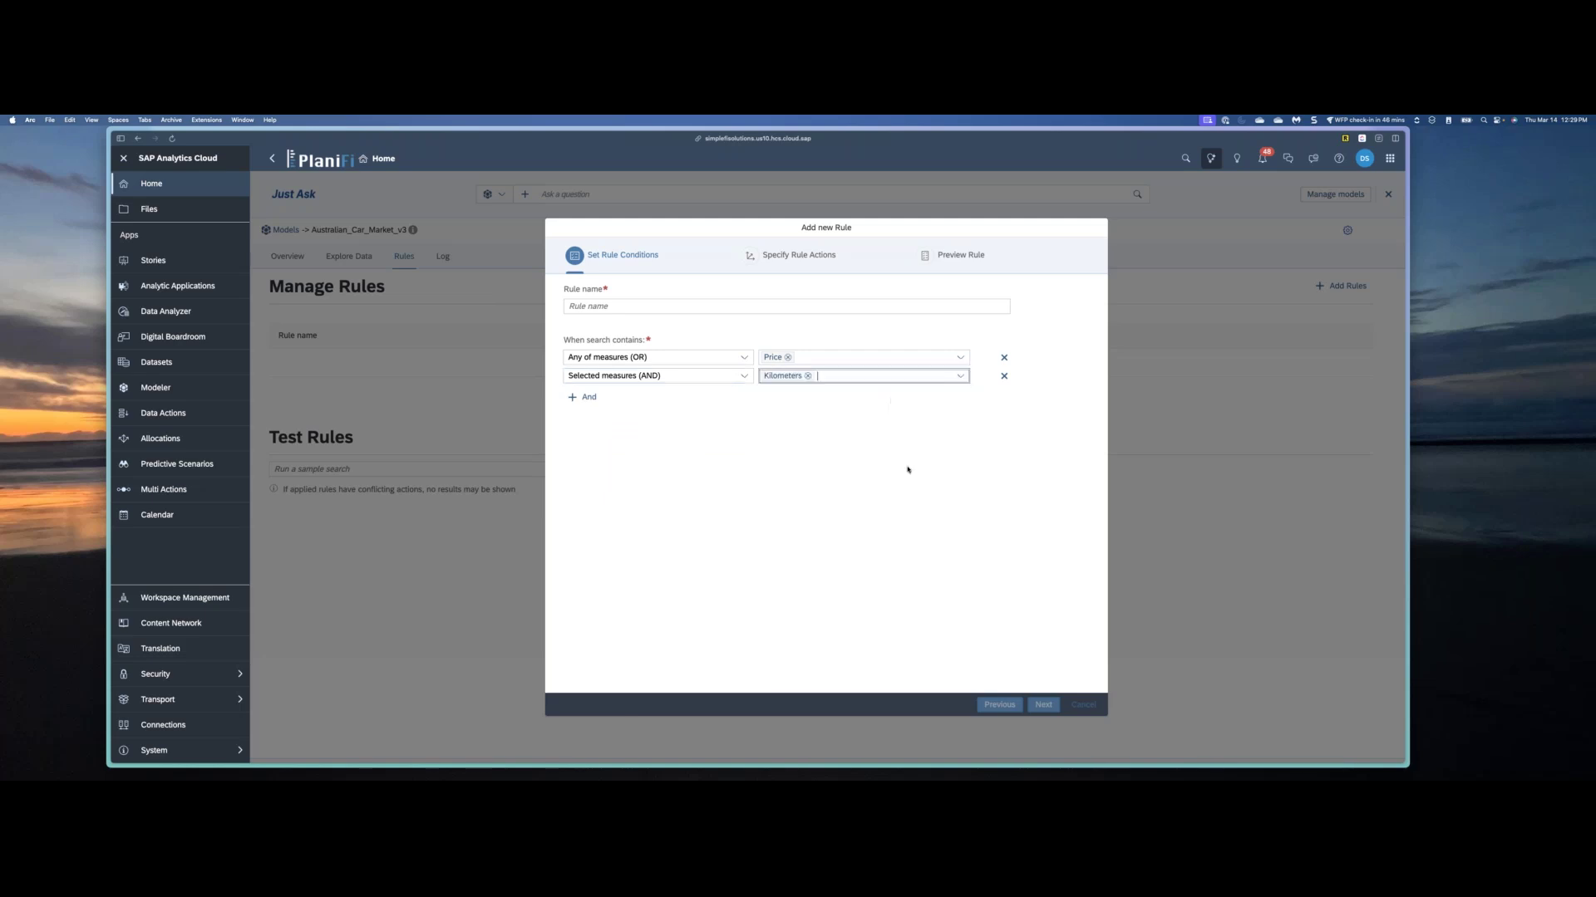
left_click(959, 568)
Step: Name the rule "asd" and proceed to specifying the rule actions
left_click(830, 306)
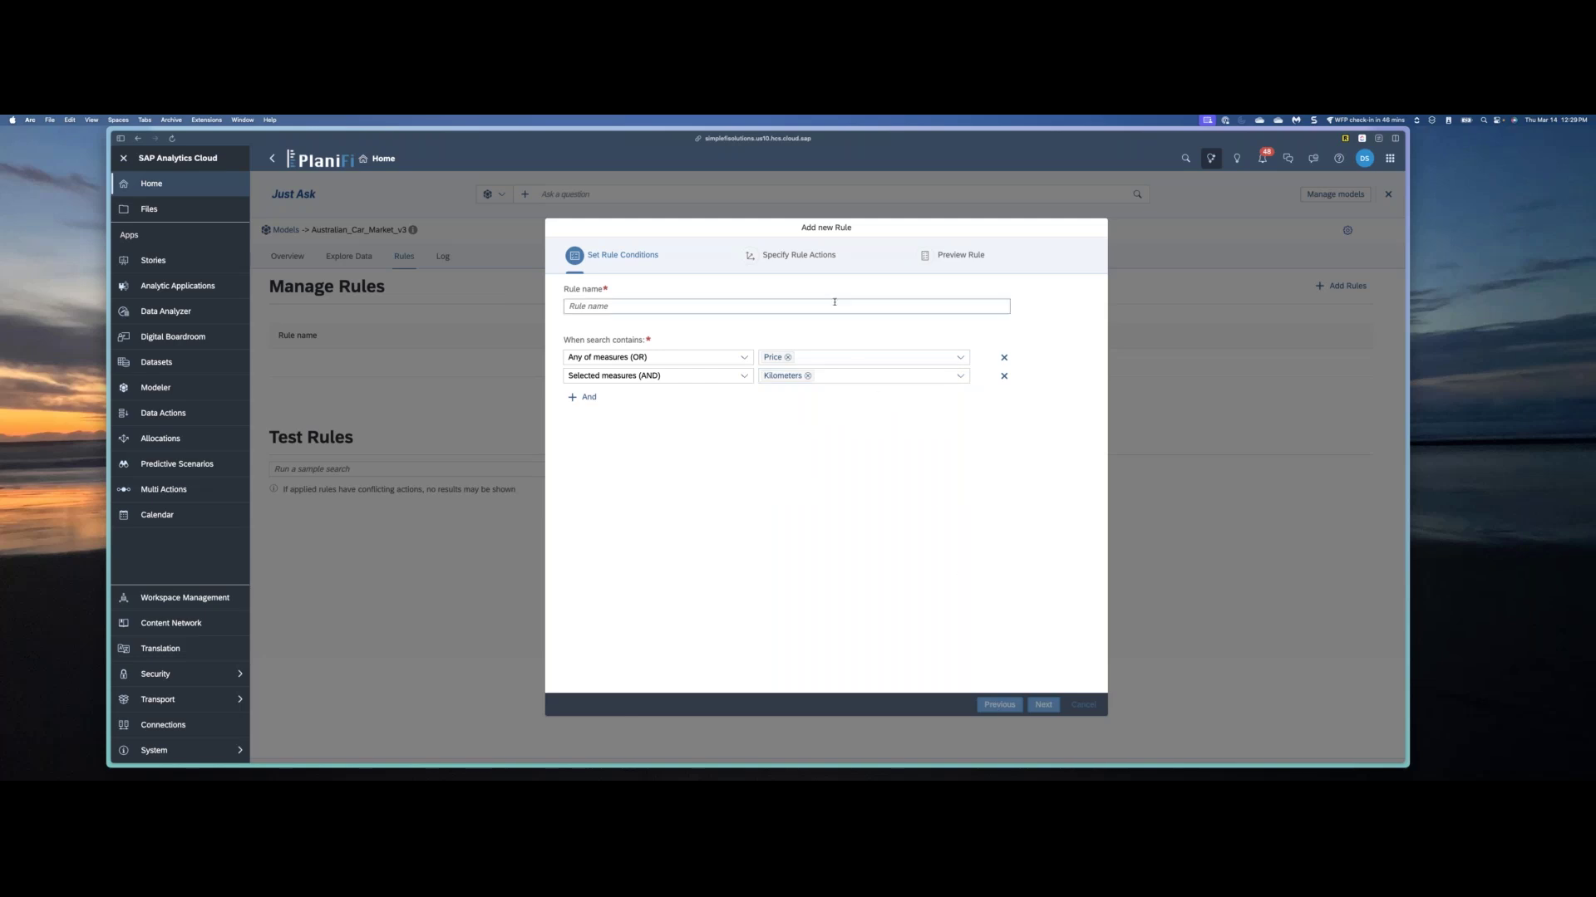
type("asd")
left_click(1041, 703)
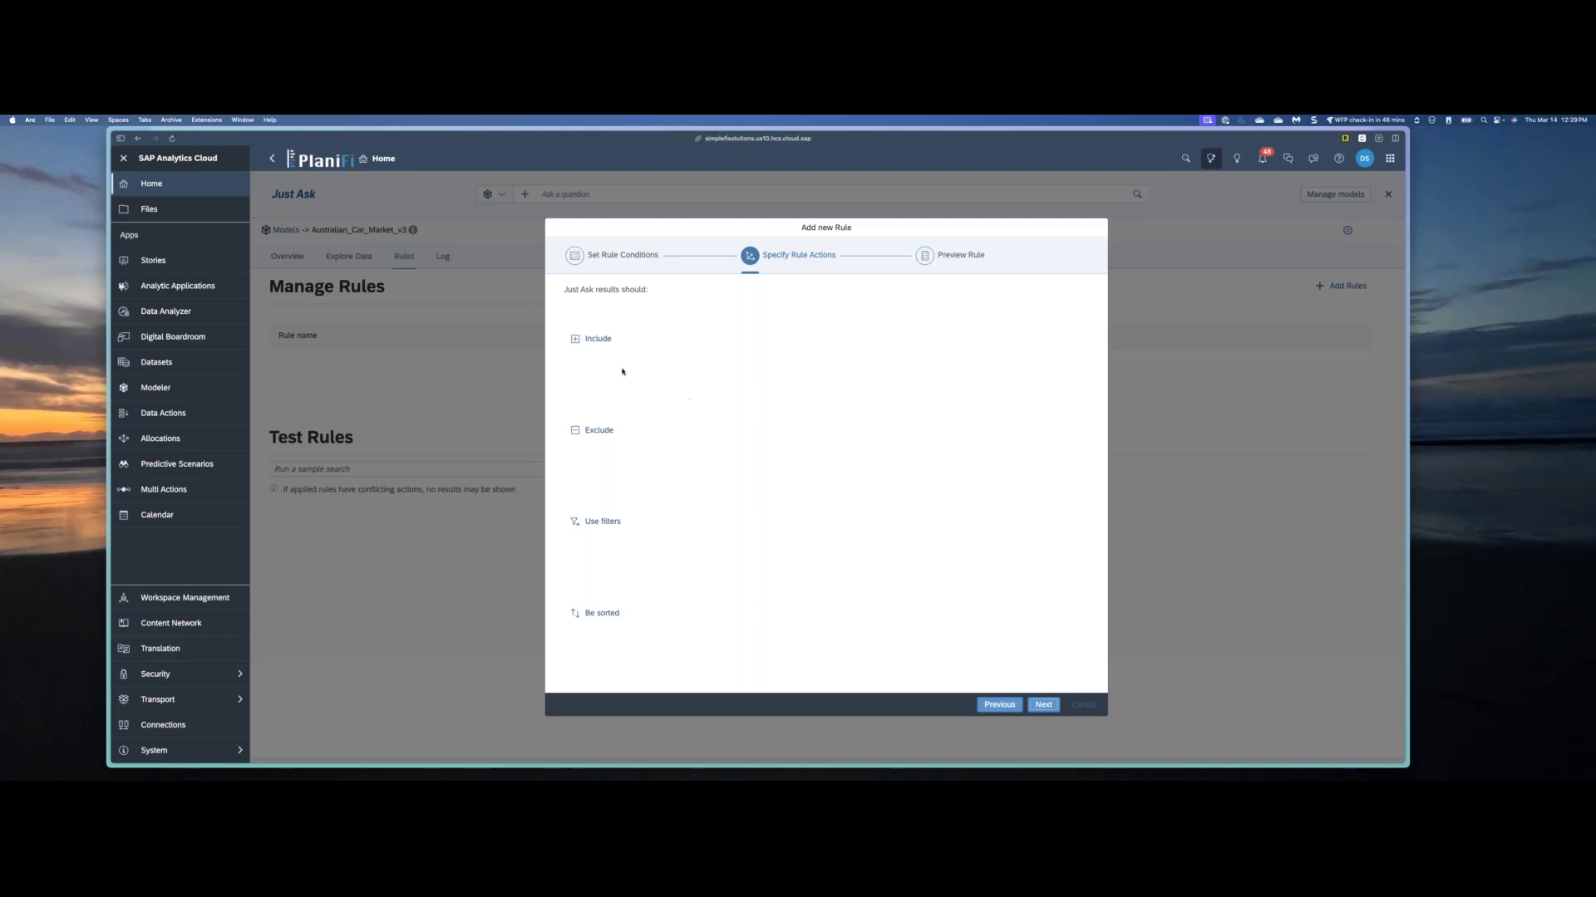
Step: Look at the objects the rule can include in Just Ask results, and discard the new rule
left_click(584, 341)
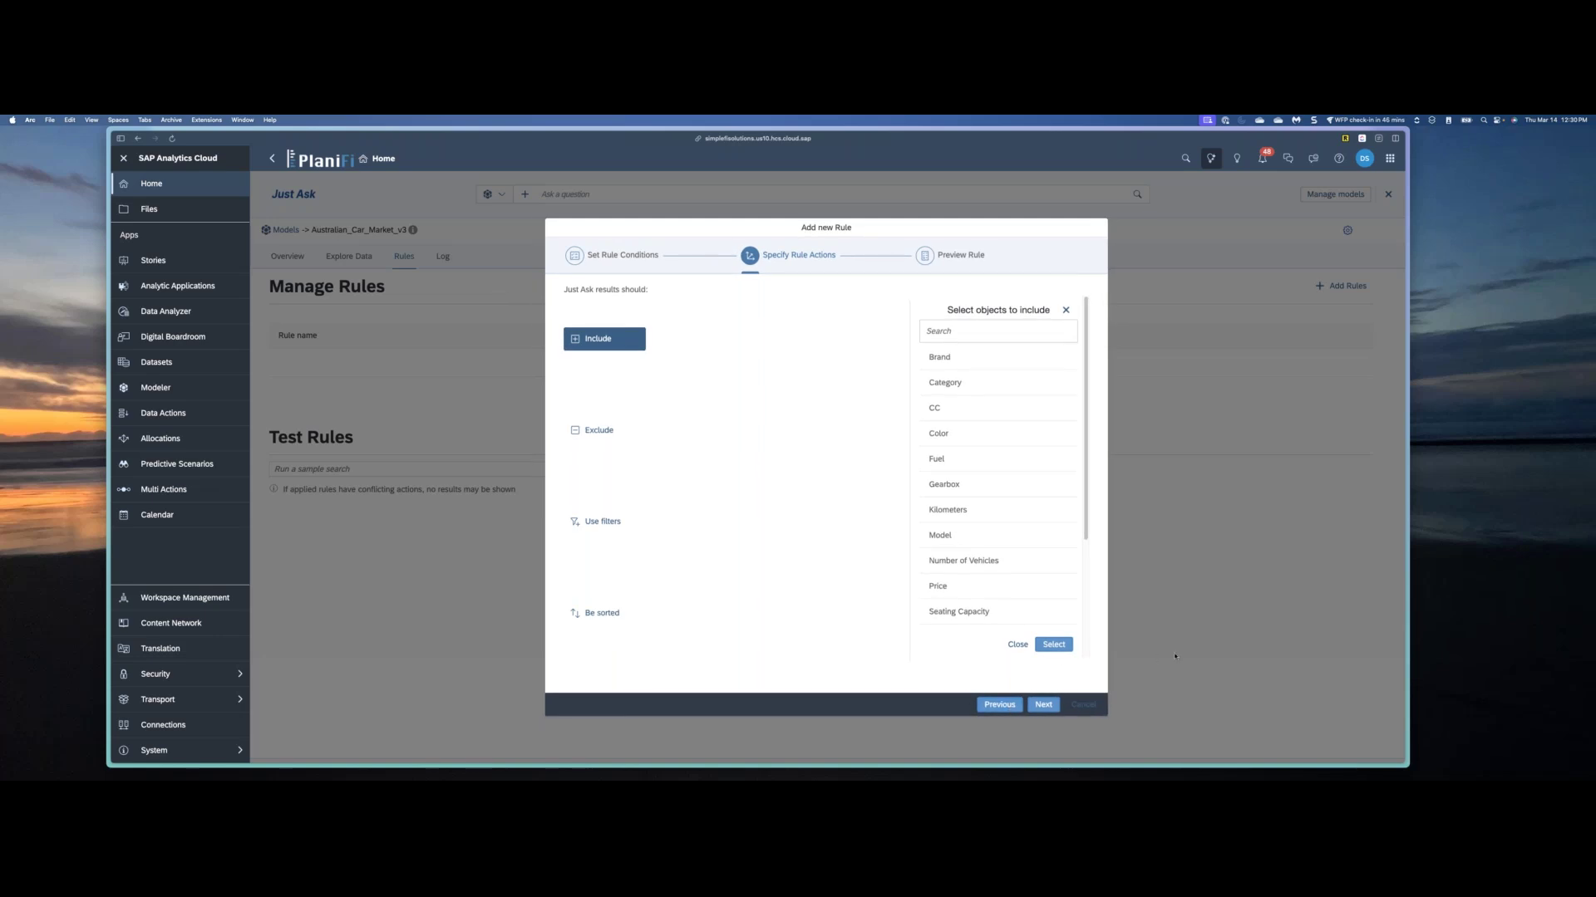
left_click(1083, 705)
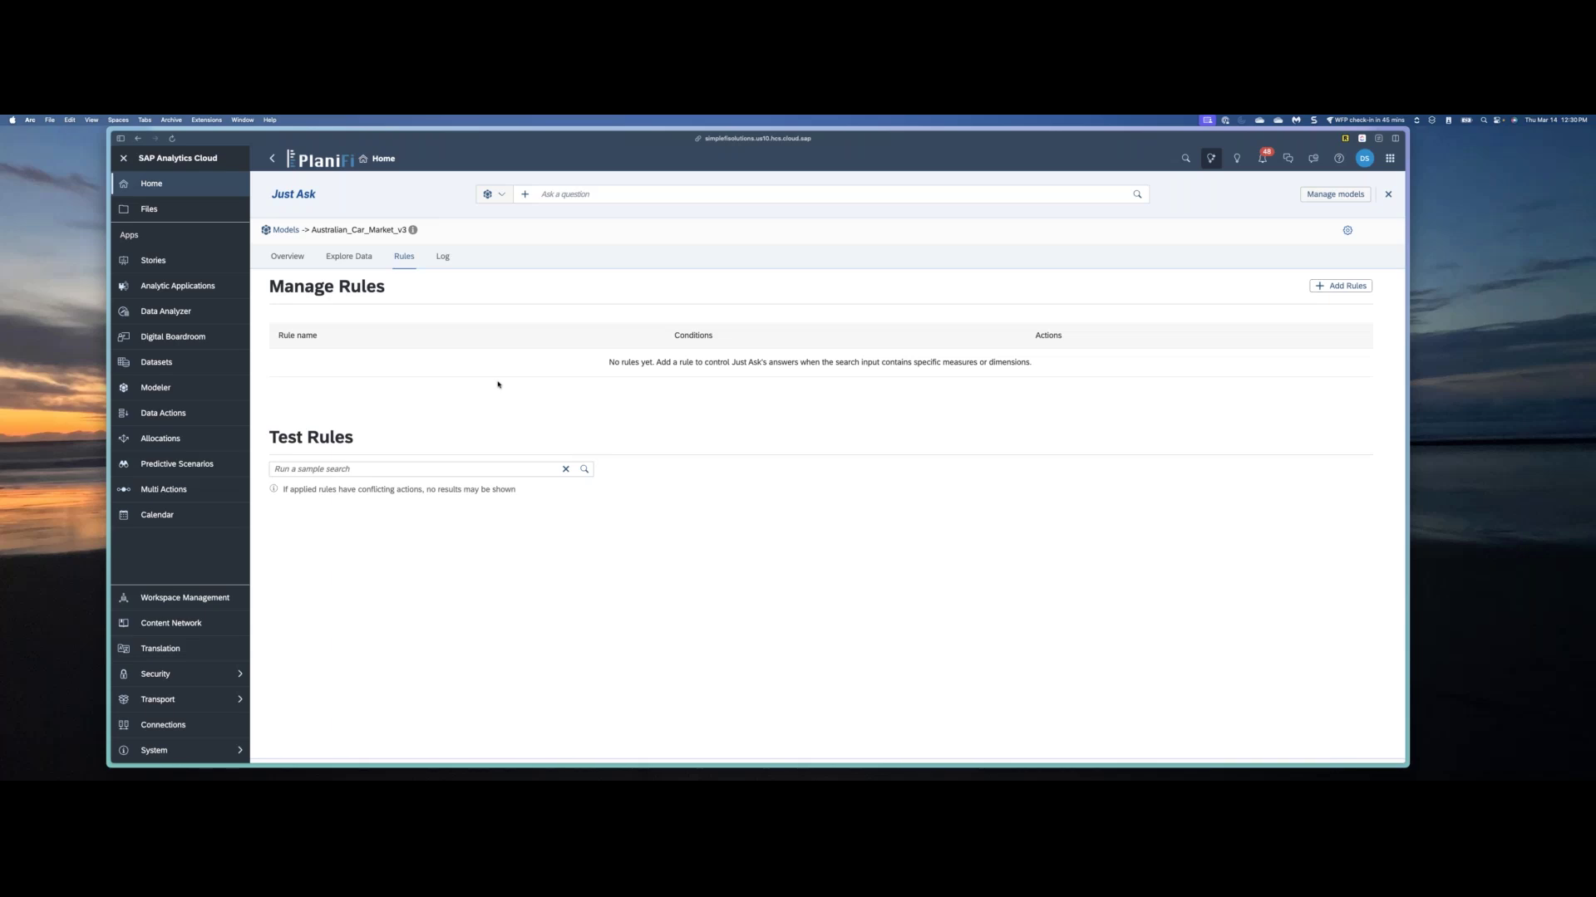
Step: Refresh and review the sync log of the Australian_Car_Market_v3 model, and return to the Just Ask start page through the model overview
left_click(443, 256)
scroll(629, 433, "down", 1)
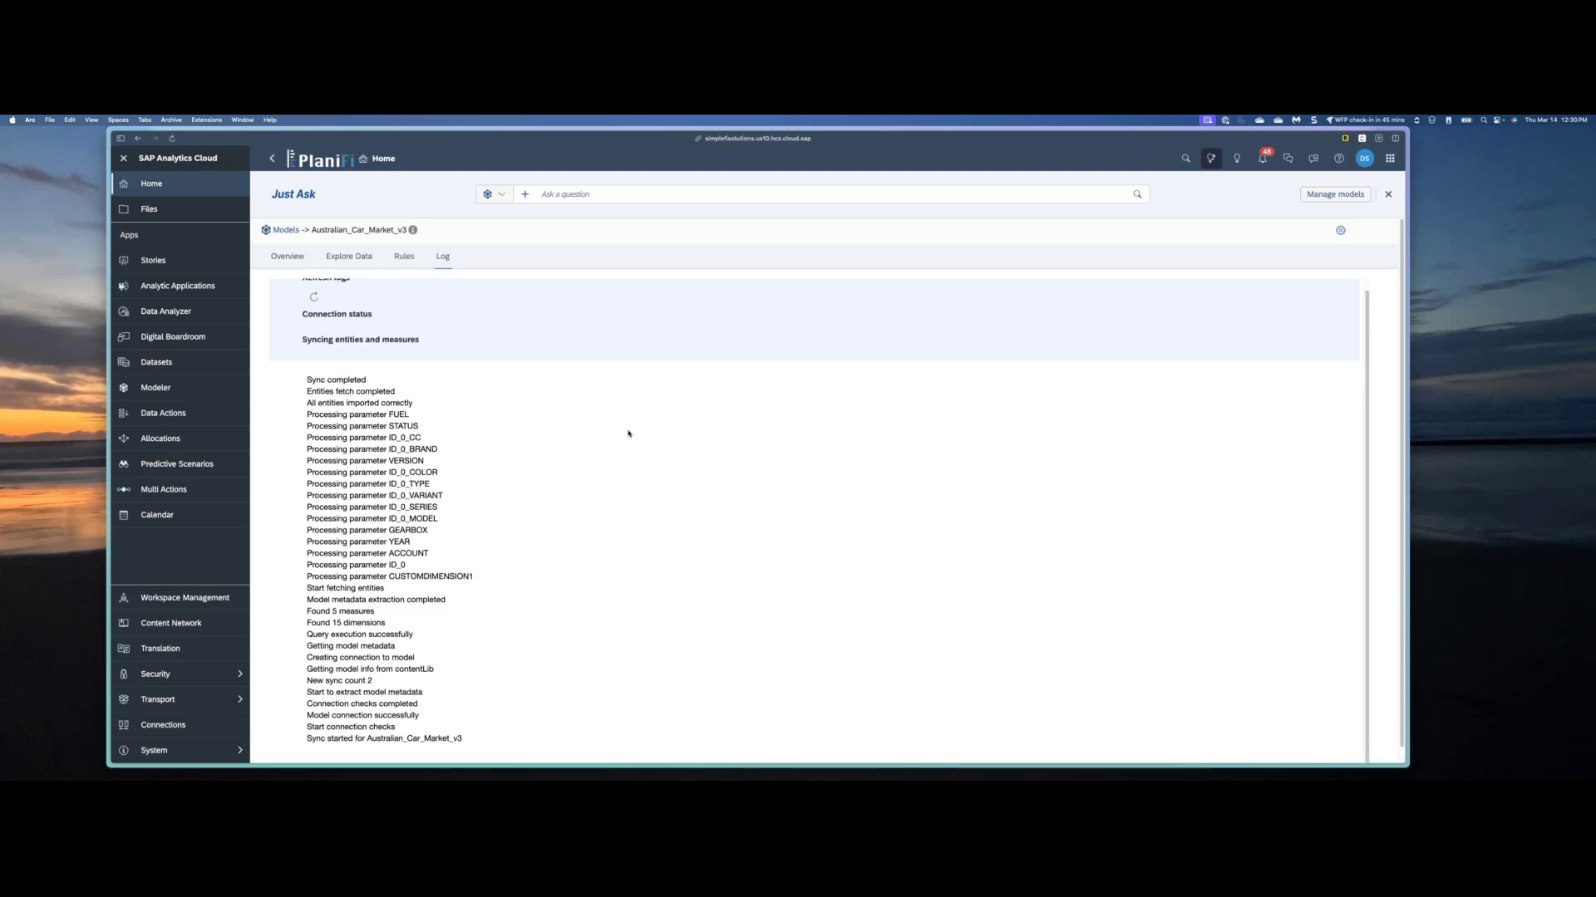
scroll(628, 430, "up", 1)
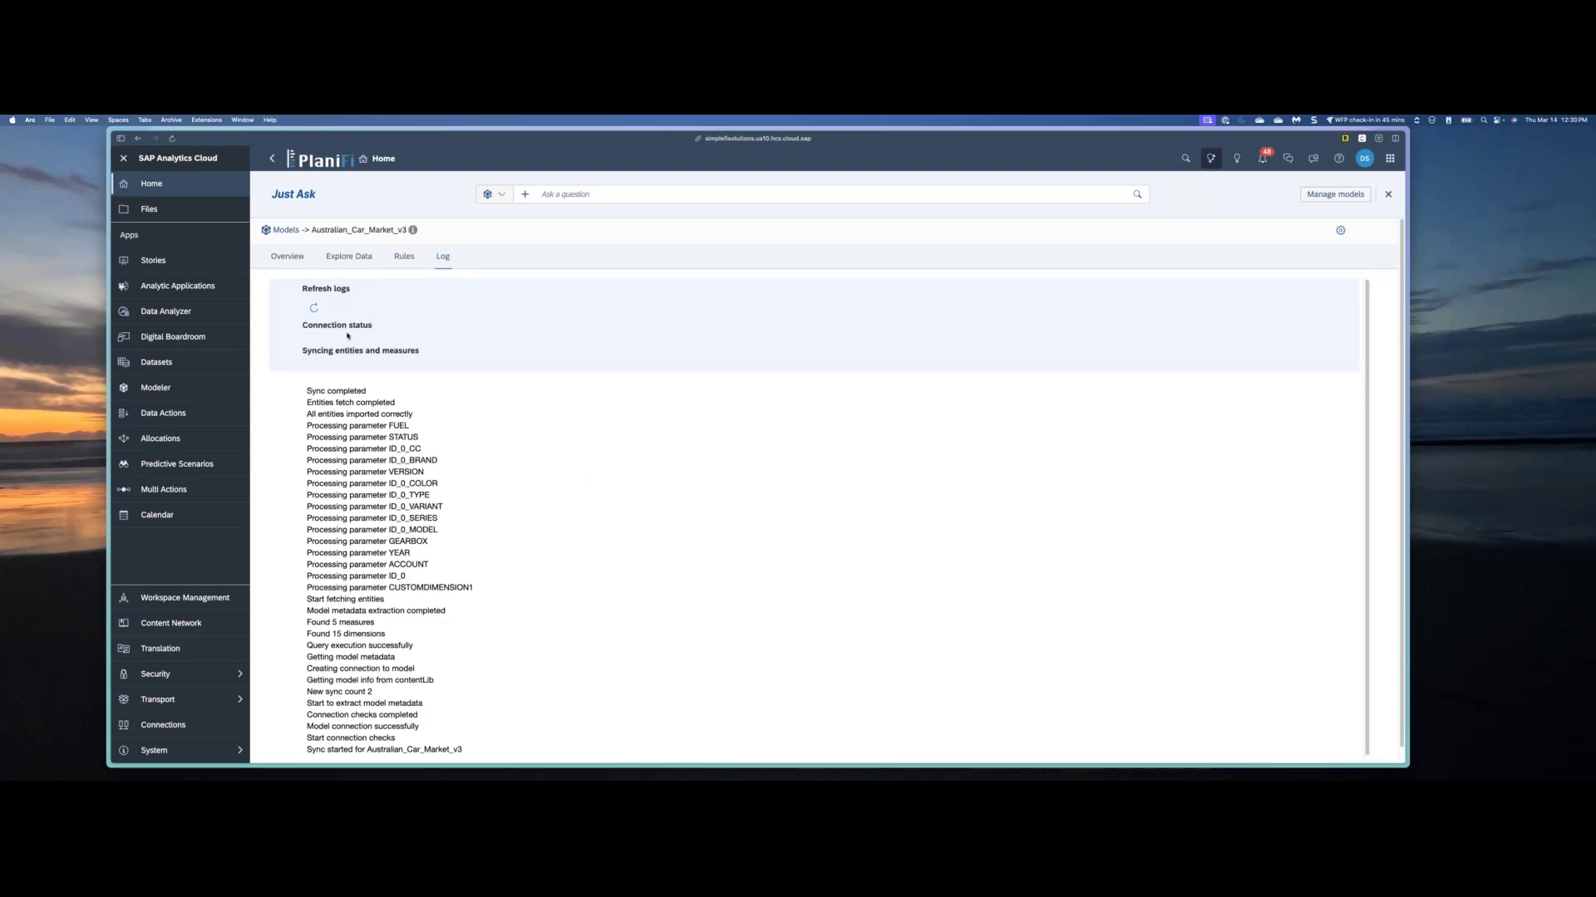
left_click(315, 308)
scroll(476, 544, "down", 1)
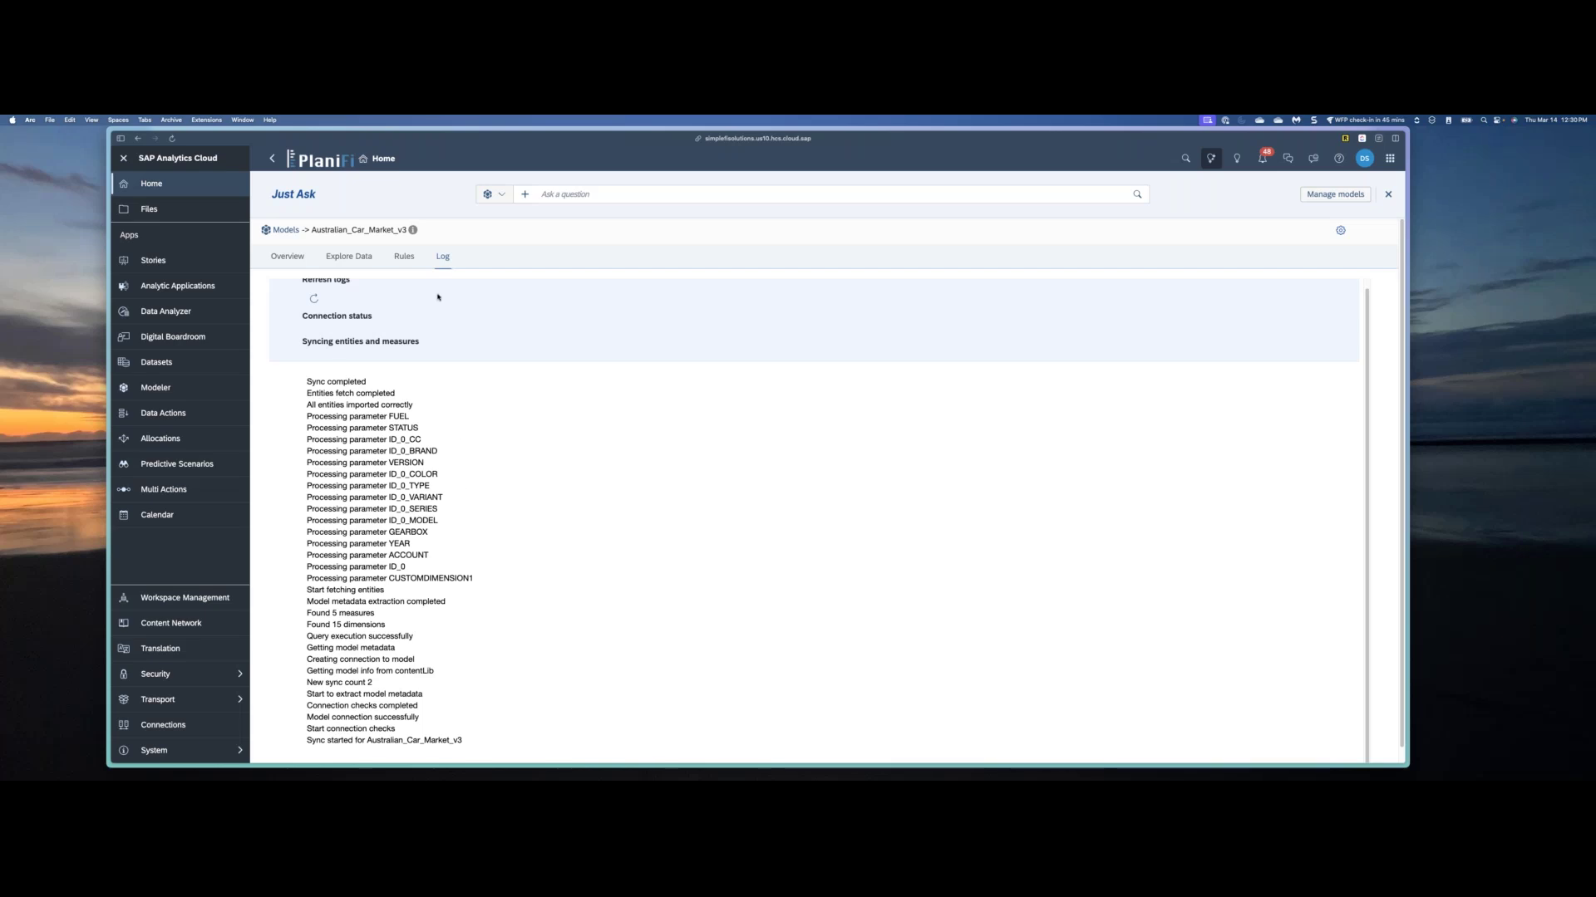
left_click(287, 256)
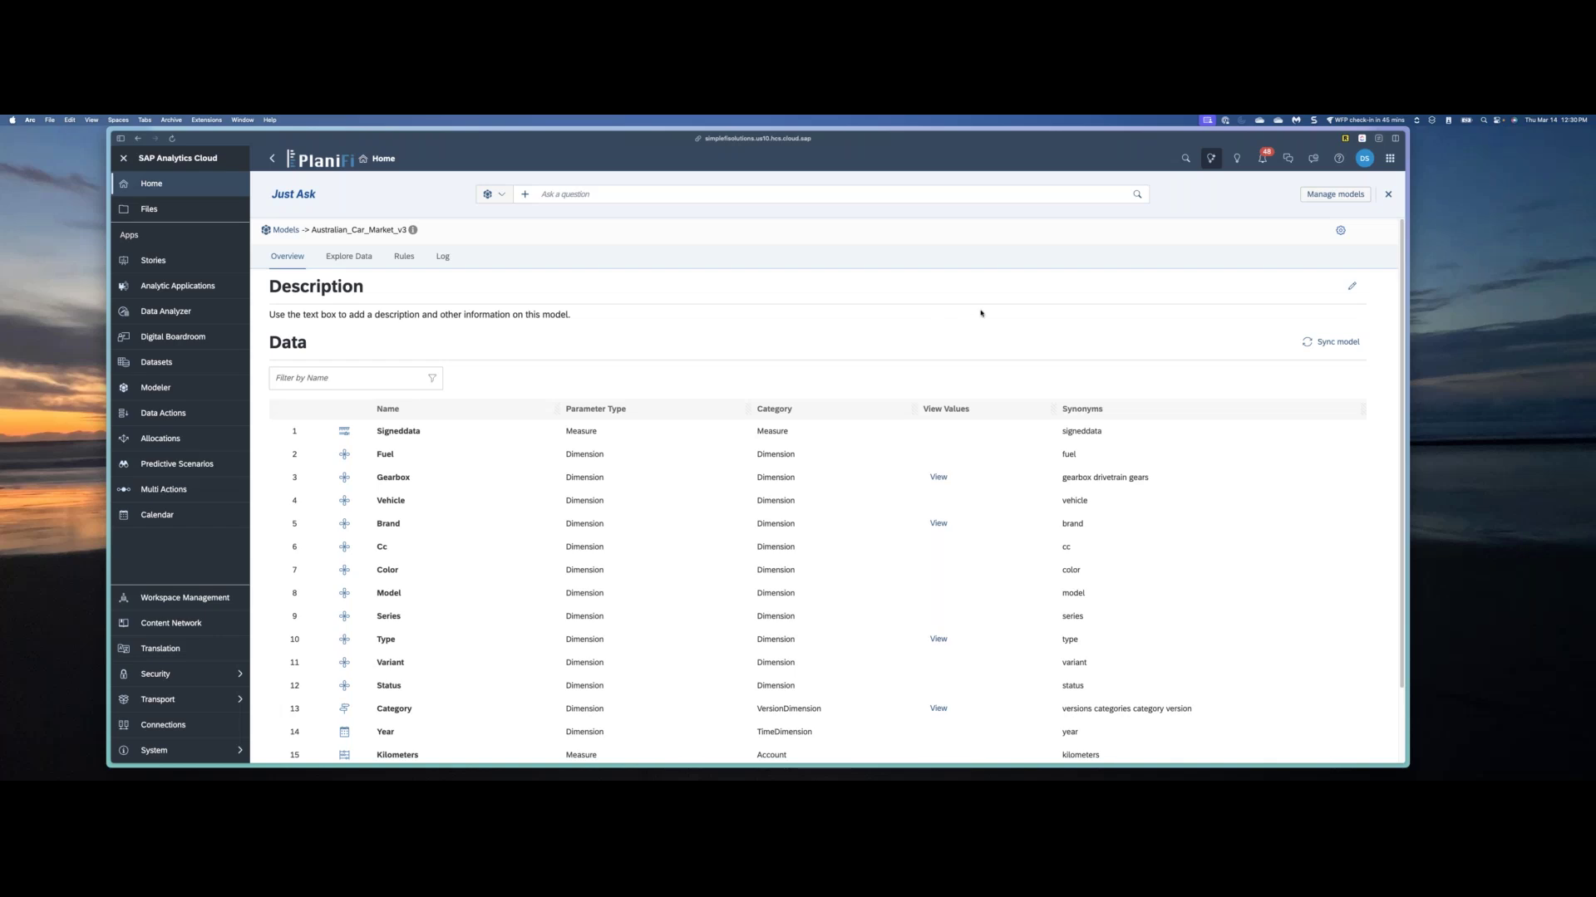
left_click(295, 196)
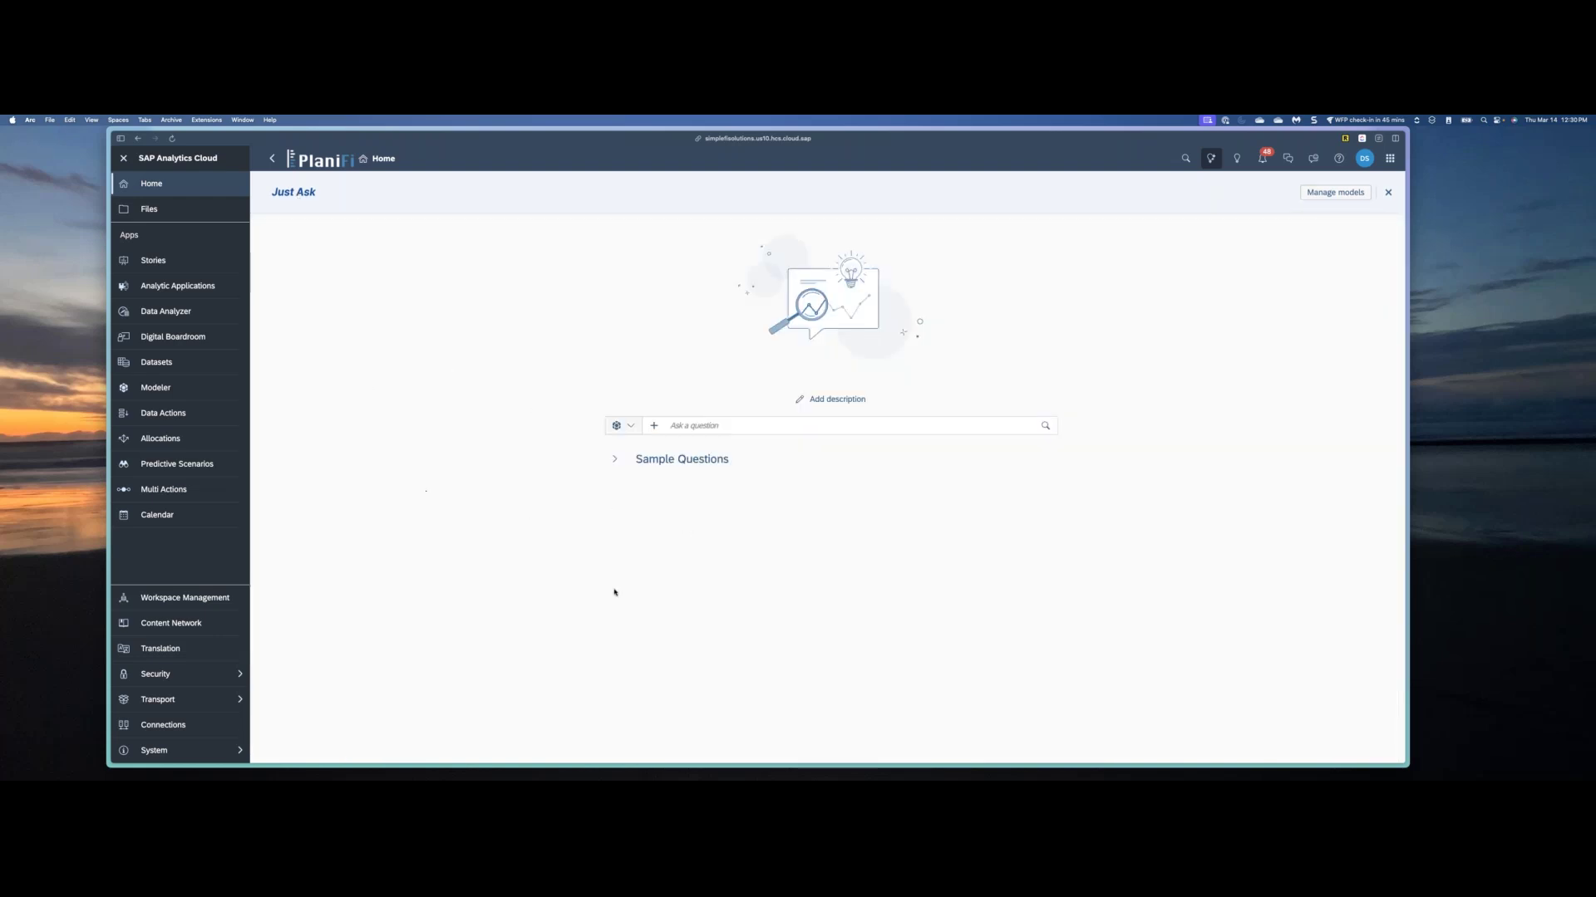
left_click(700, 426)
Step: Open the Australian_Car_Market_v3 model in the Modeler and create a new Canvas story from it
left_click(172, 387)
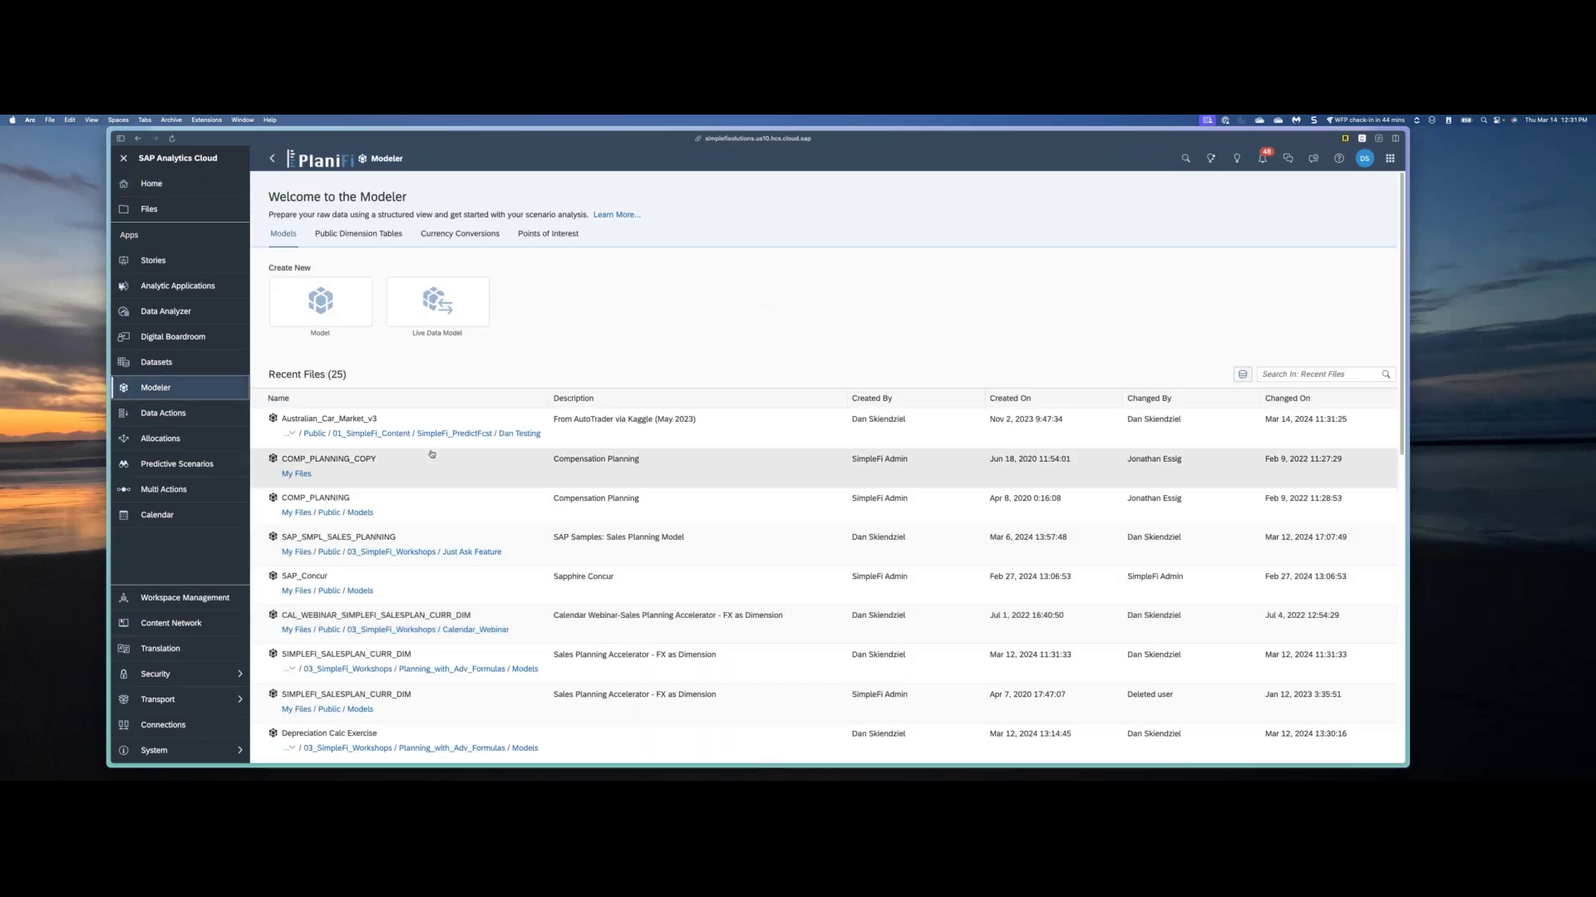
left_click(745, 430)
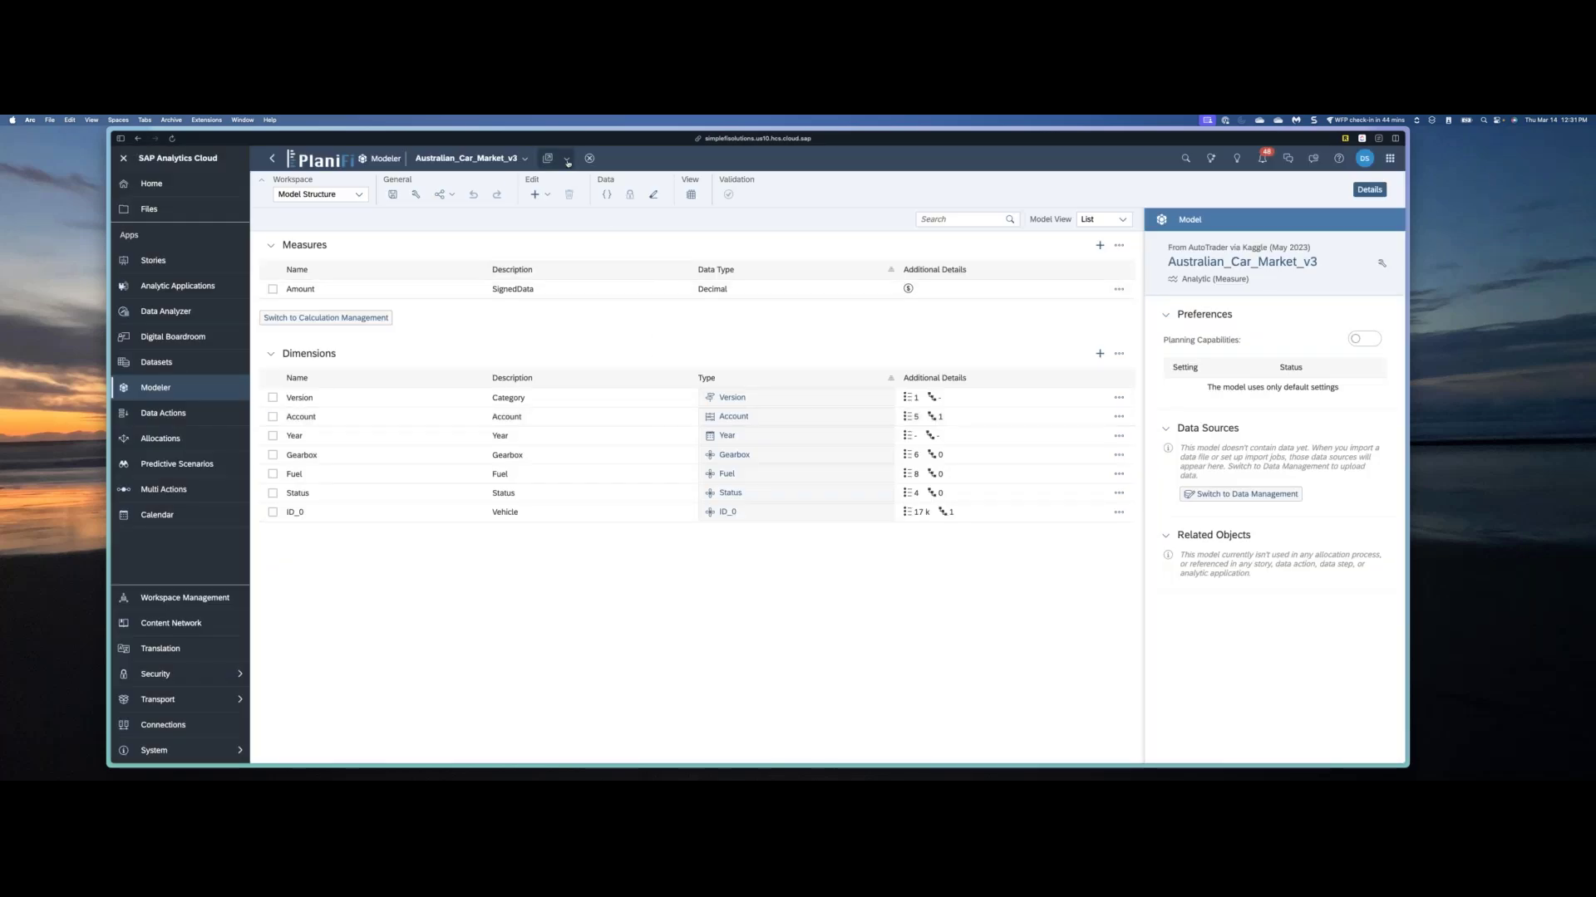
left_click(567, 159)
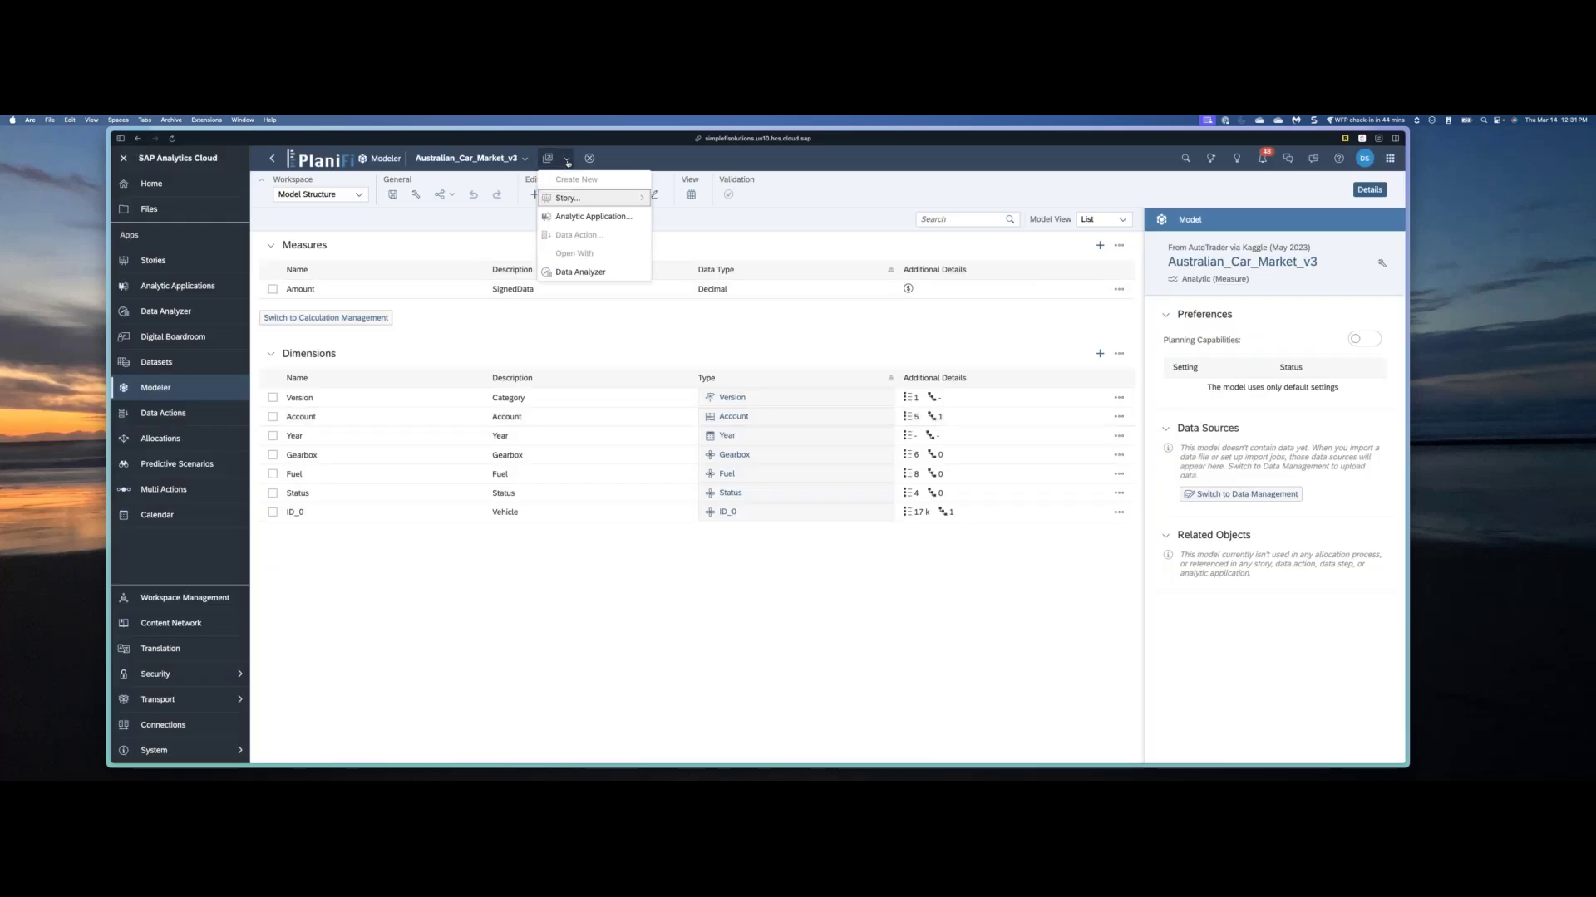
mouse_move(601, 198)
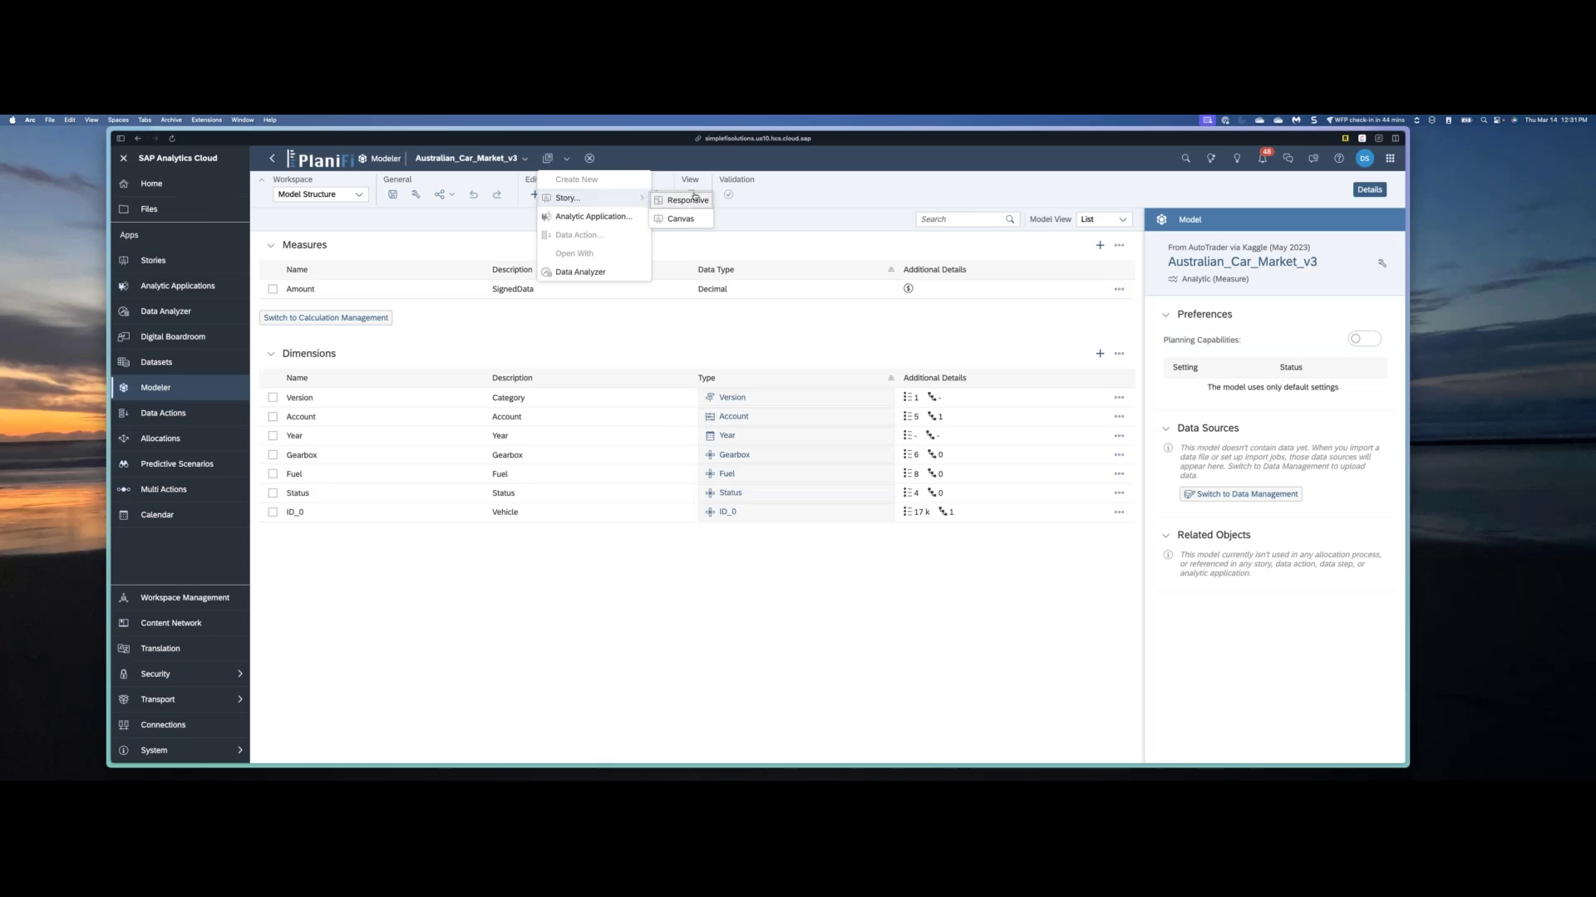
left_click(695, 218)
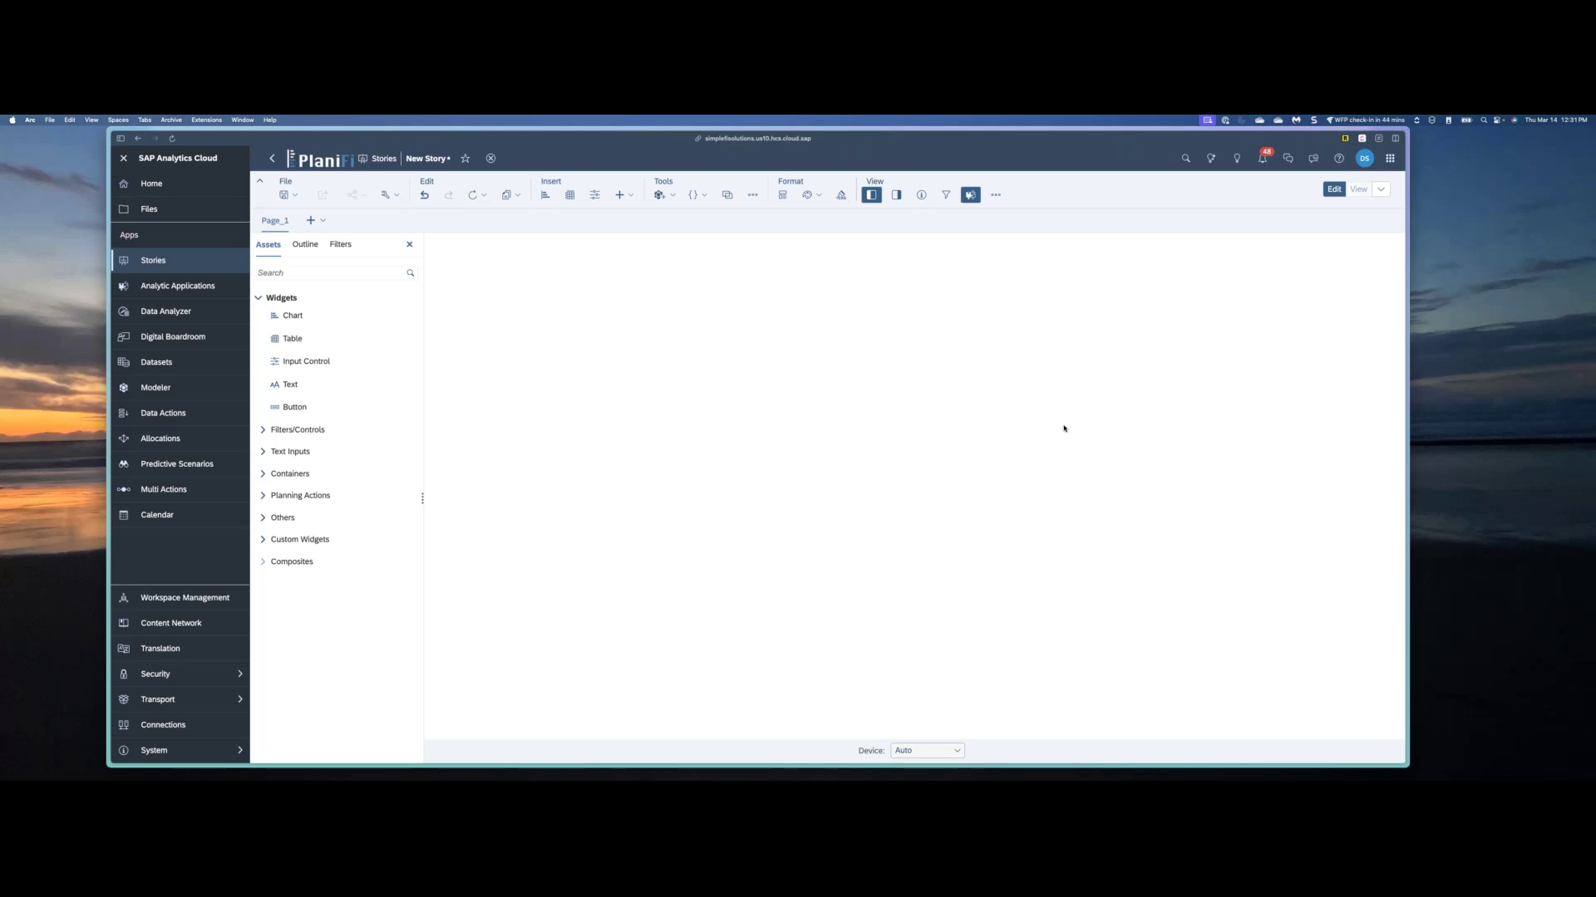
Step: Open Just Ask from the new story, ask "kilometers by gearbox last 5 year" and look across the year columns of the result
left_click(1210, 160)
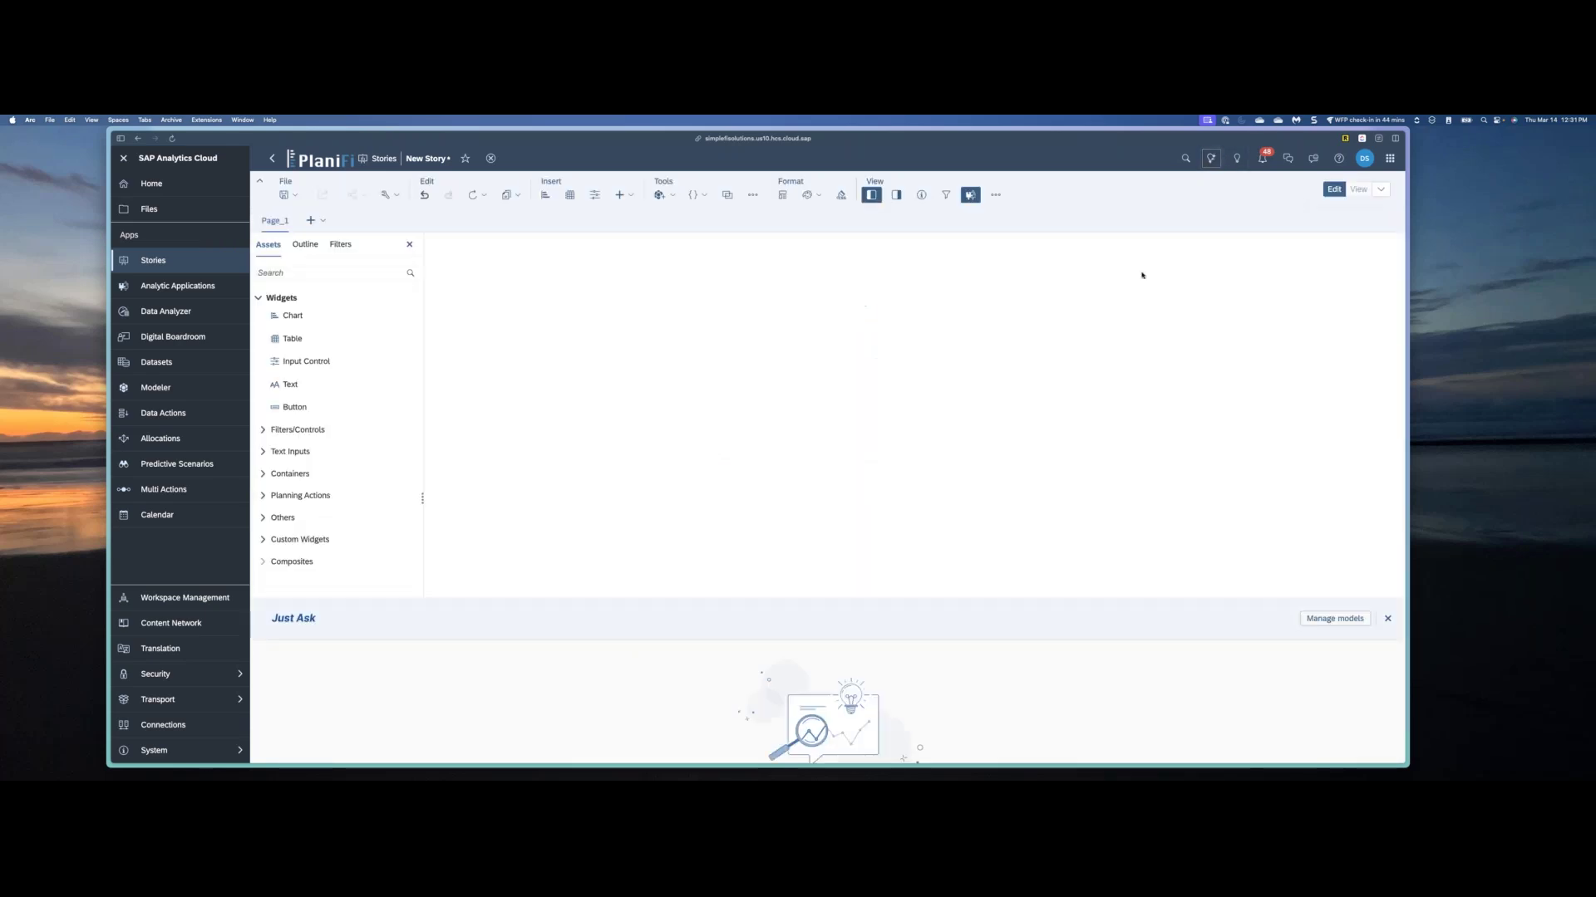
left_click(1211, 157)
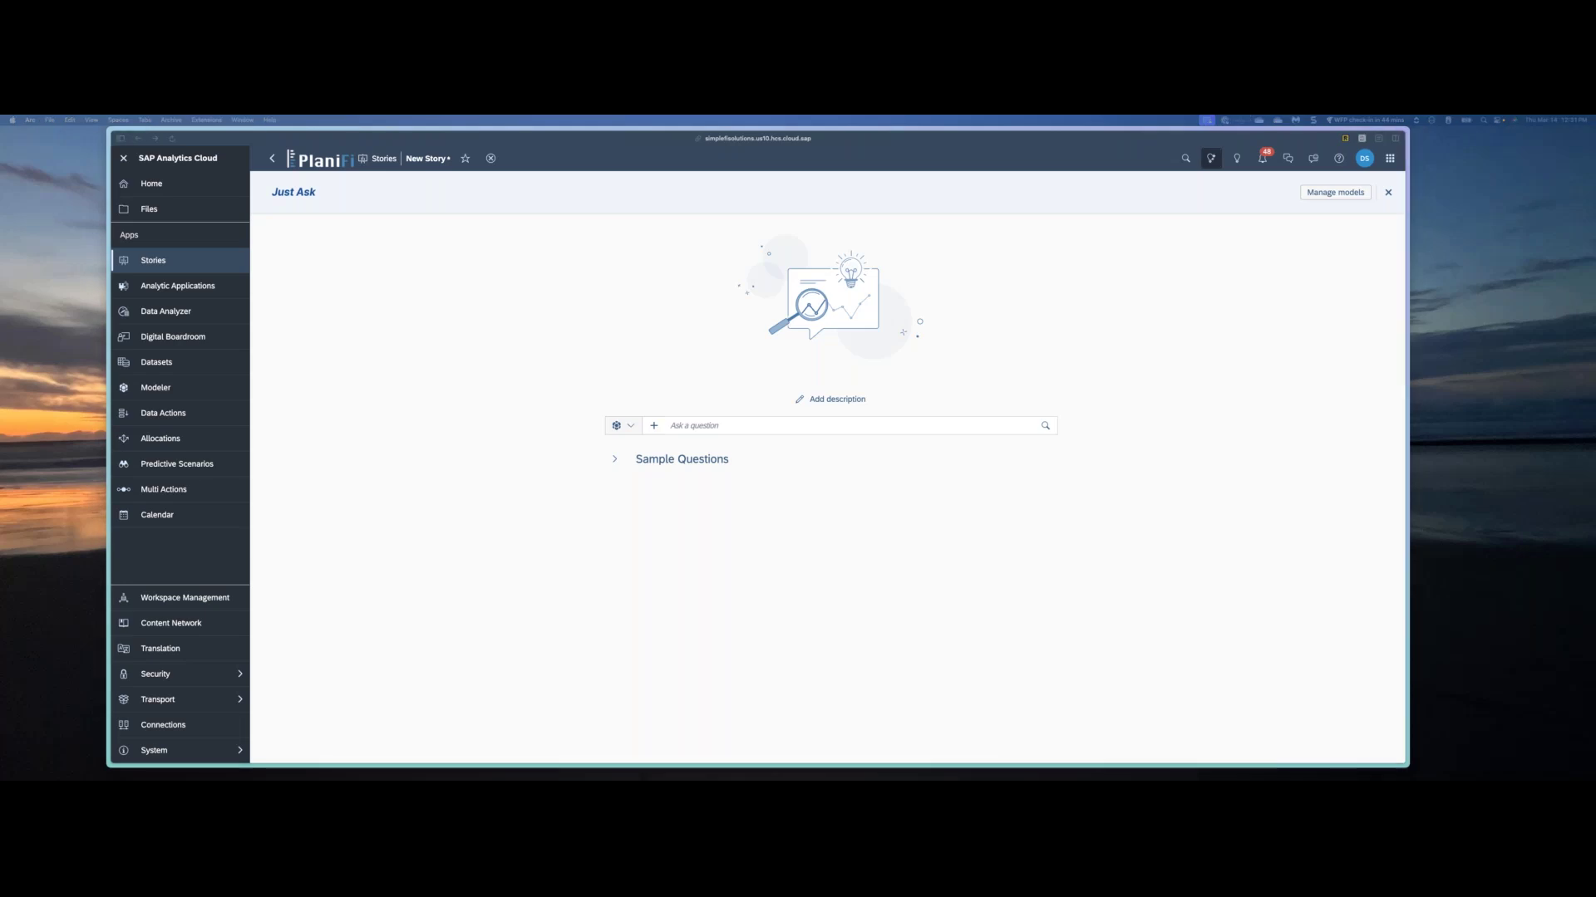
left_click(729, 427)
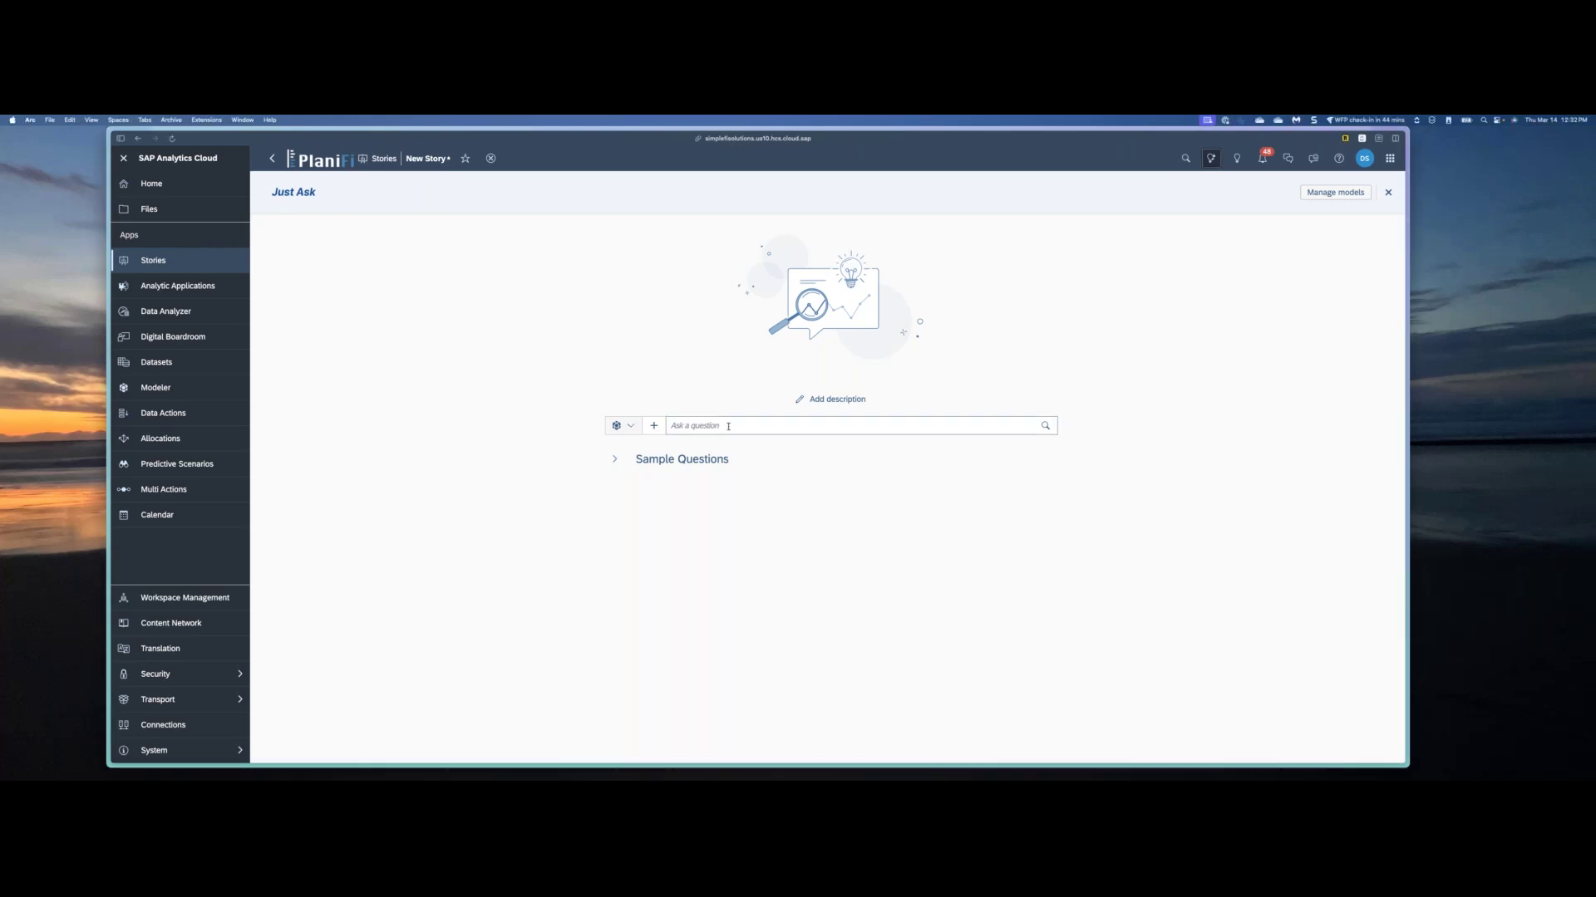
type("kilom")
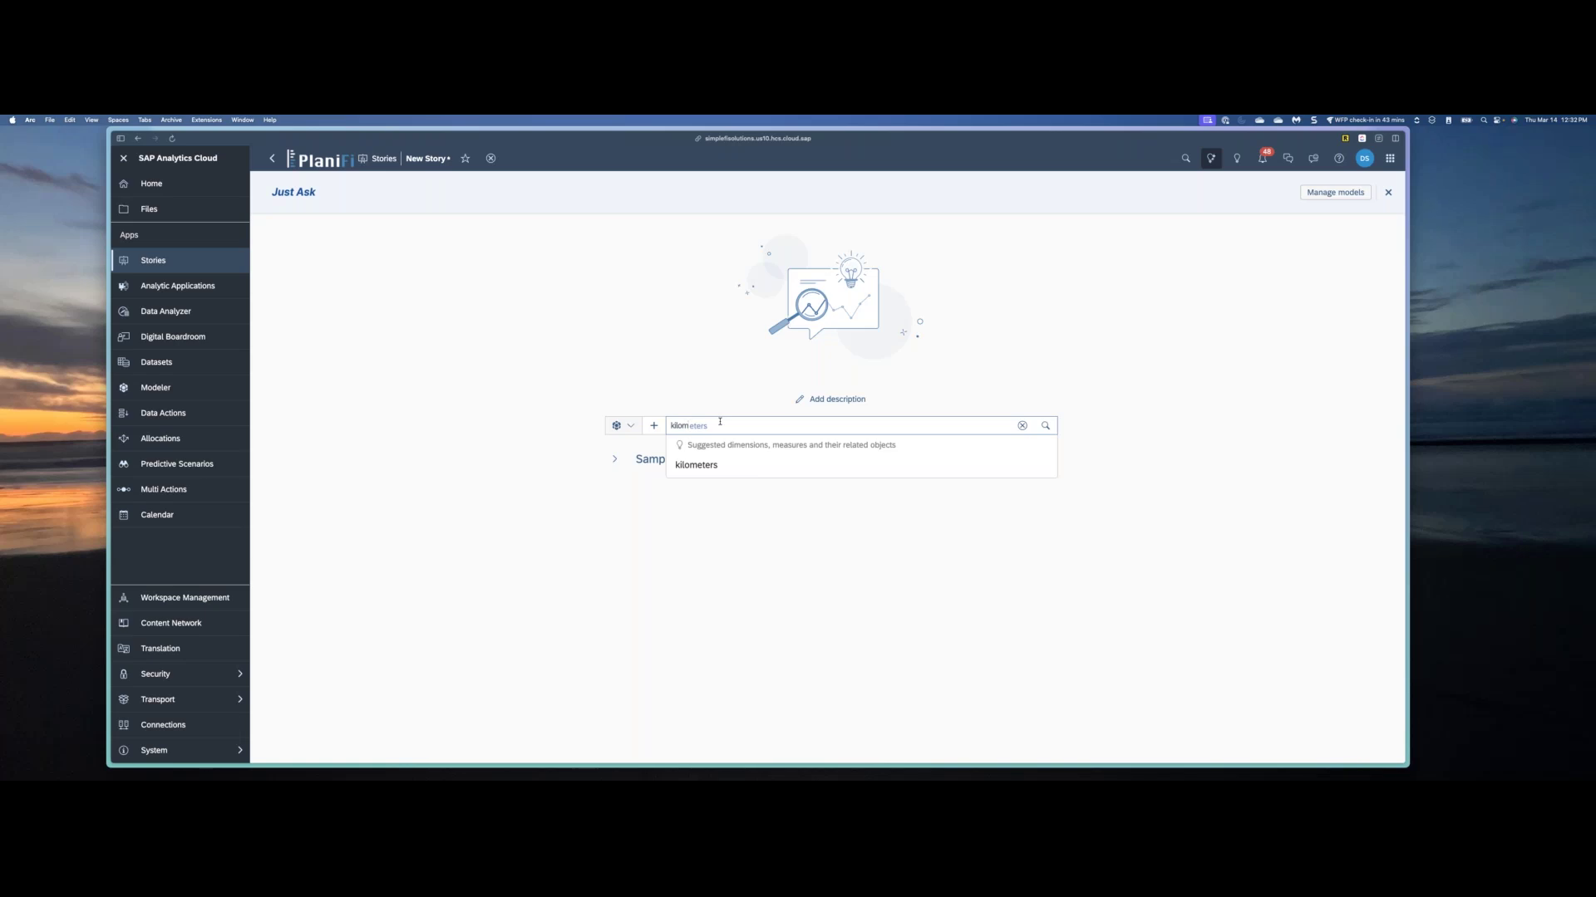
key("Tab")
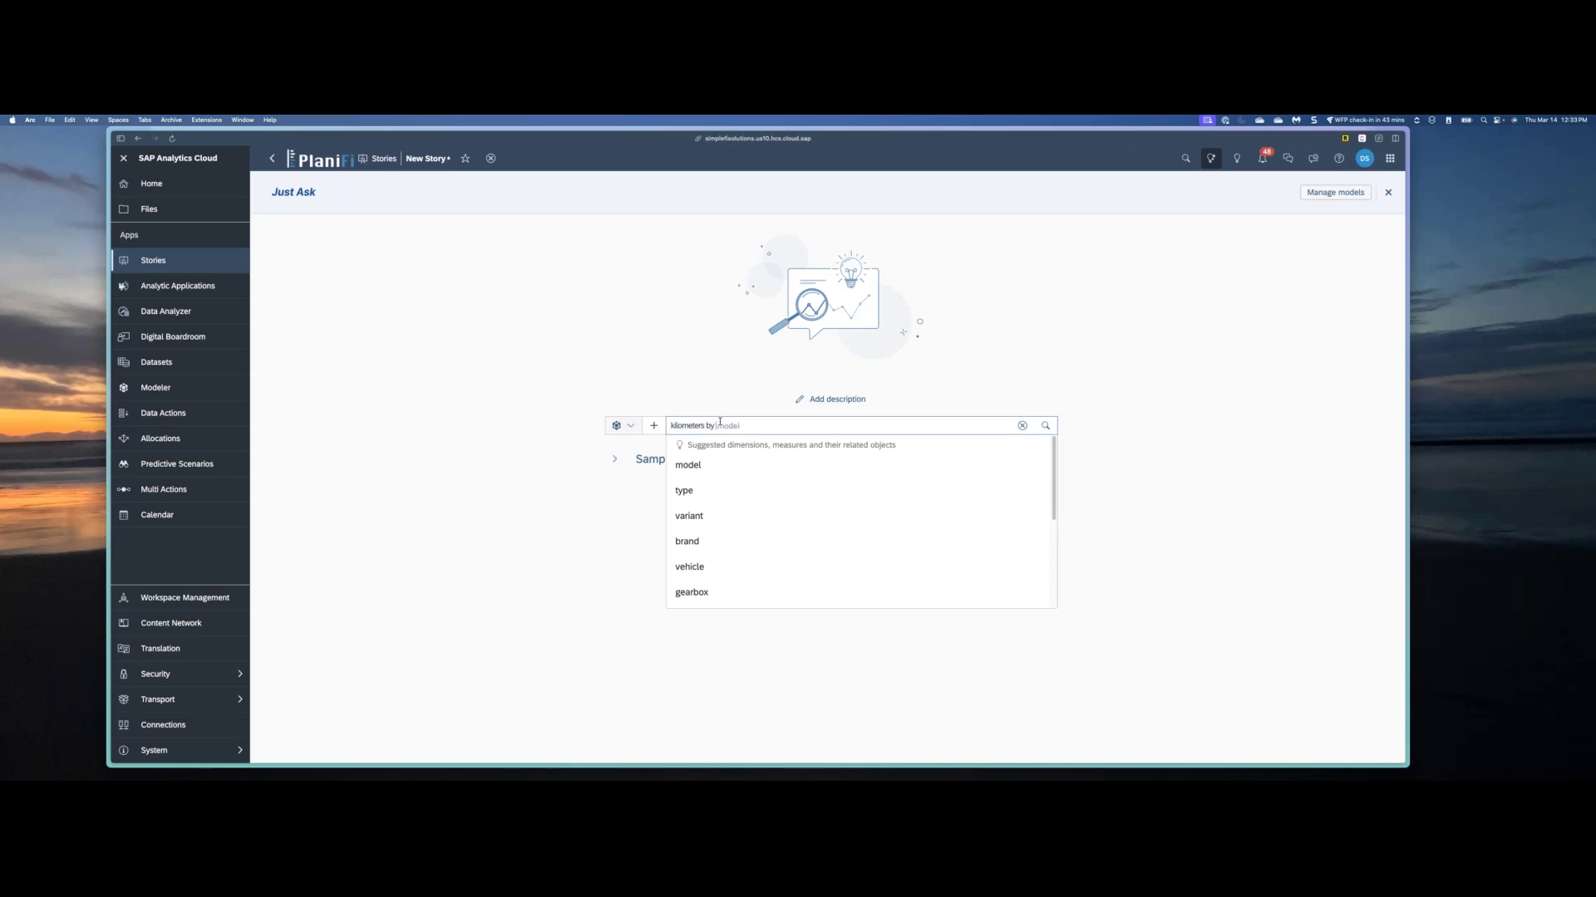
type("gearbox")
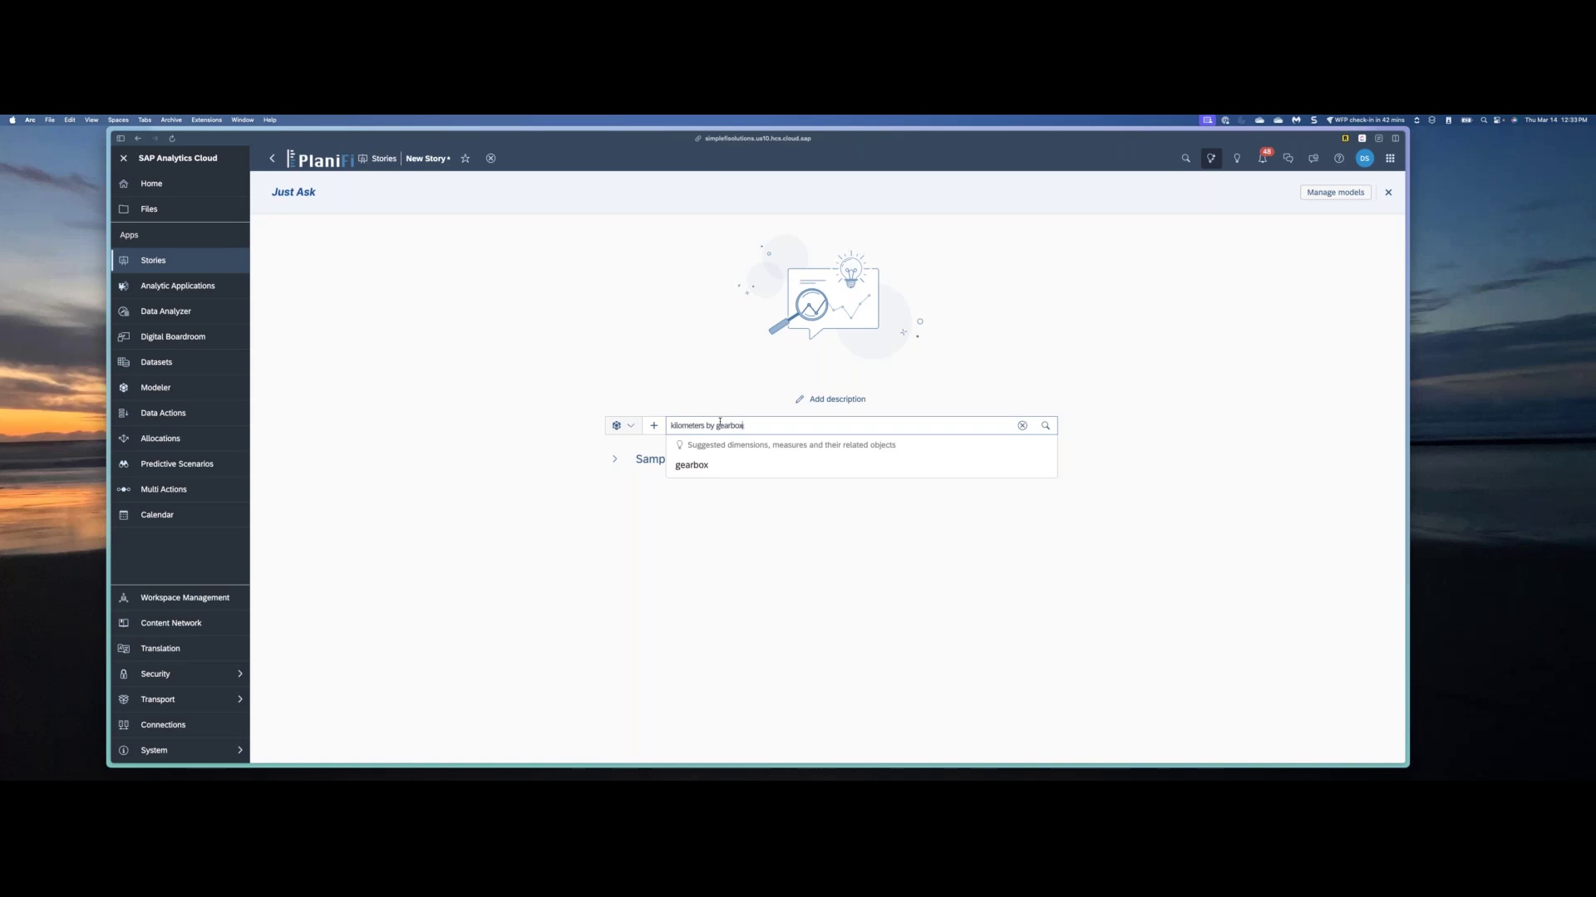
type(" last 5 year")
key("Return")
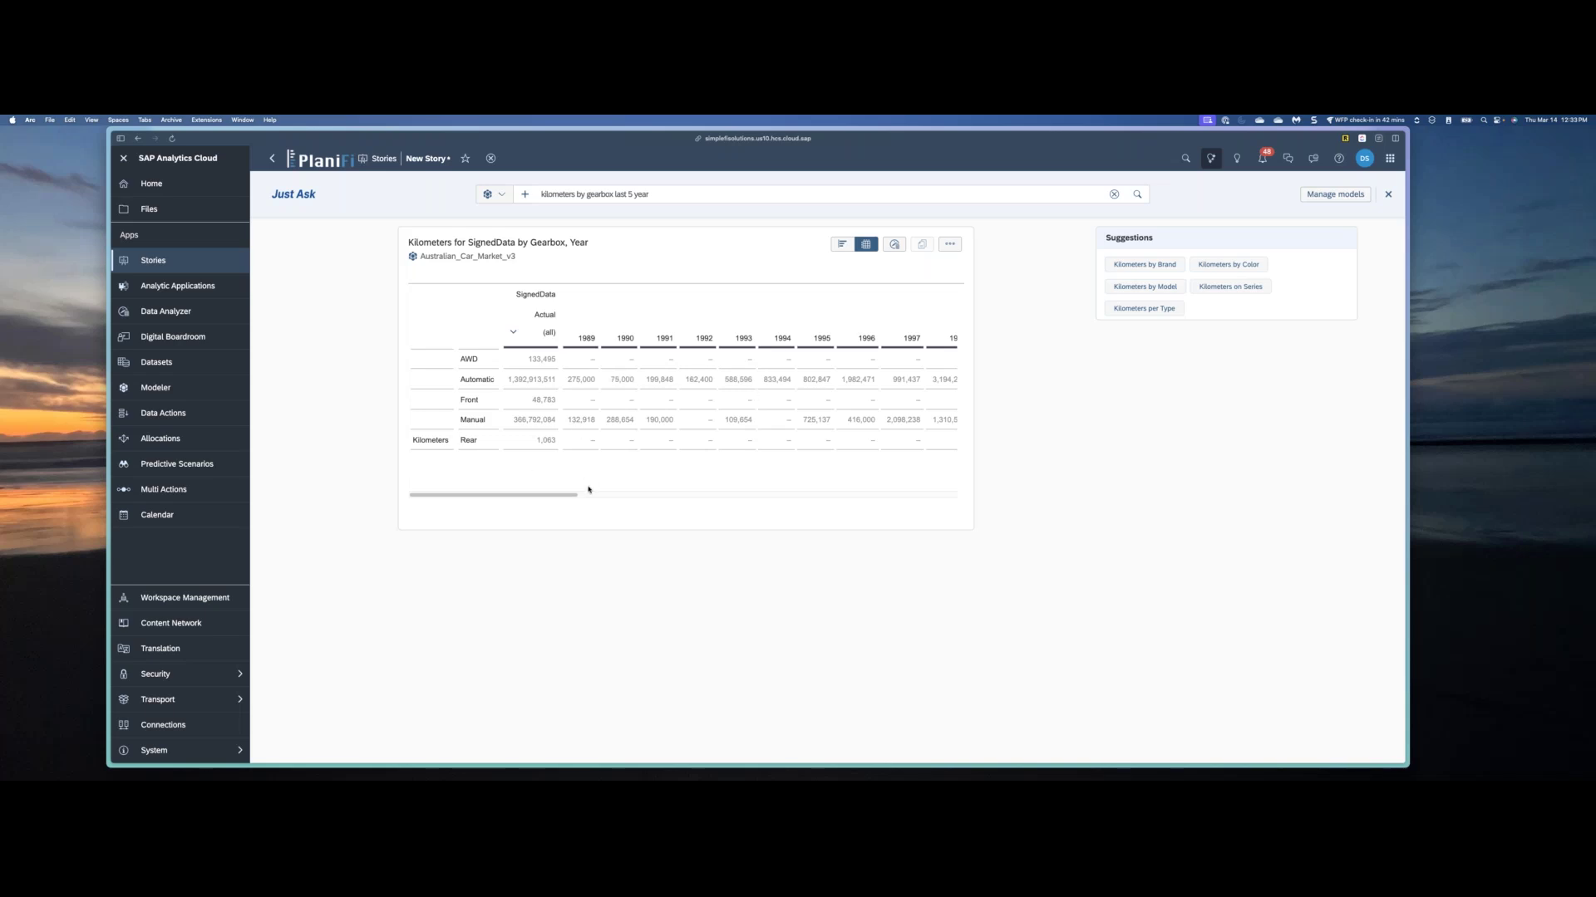
mouse_move(561, 497)
left_mouse_down()
mouse_move(848, 495)
mouse_move(587, 496)
left_mouse_up()
Step: Correct the question to "kilometers by gearbox last 5 years" and show the answer as a bar chart
left_click(662, 196)
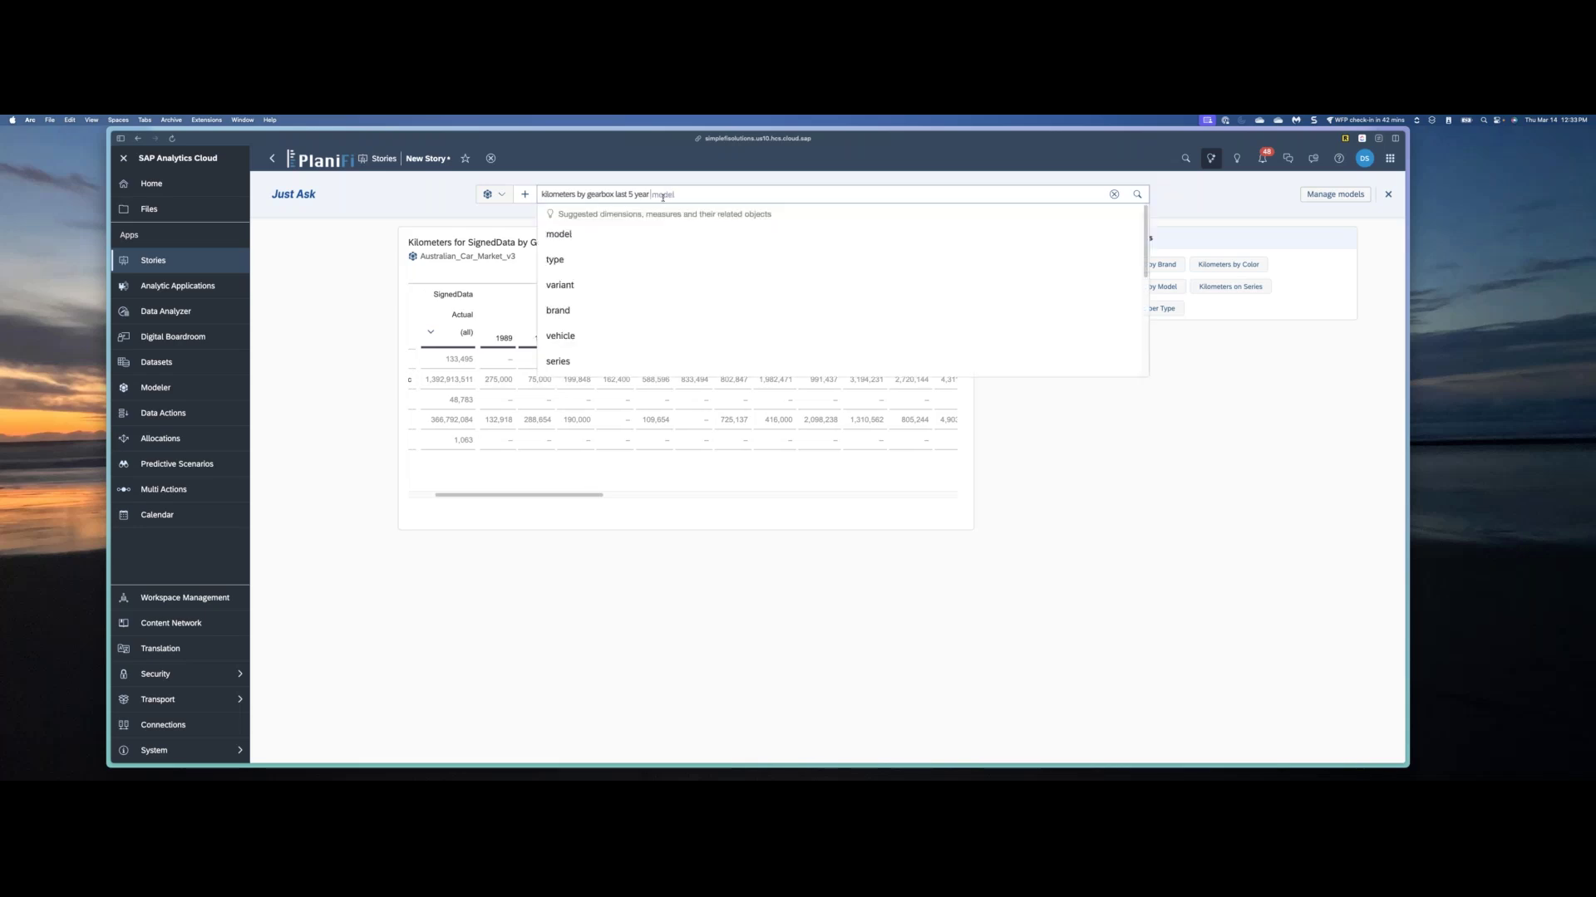
type("s")
key("Return")
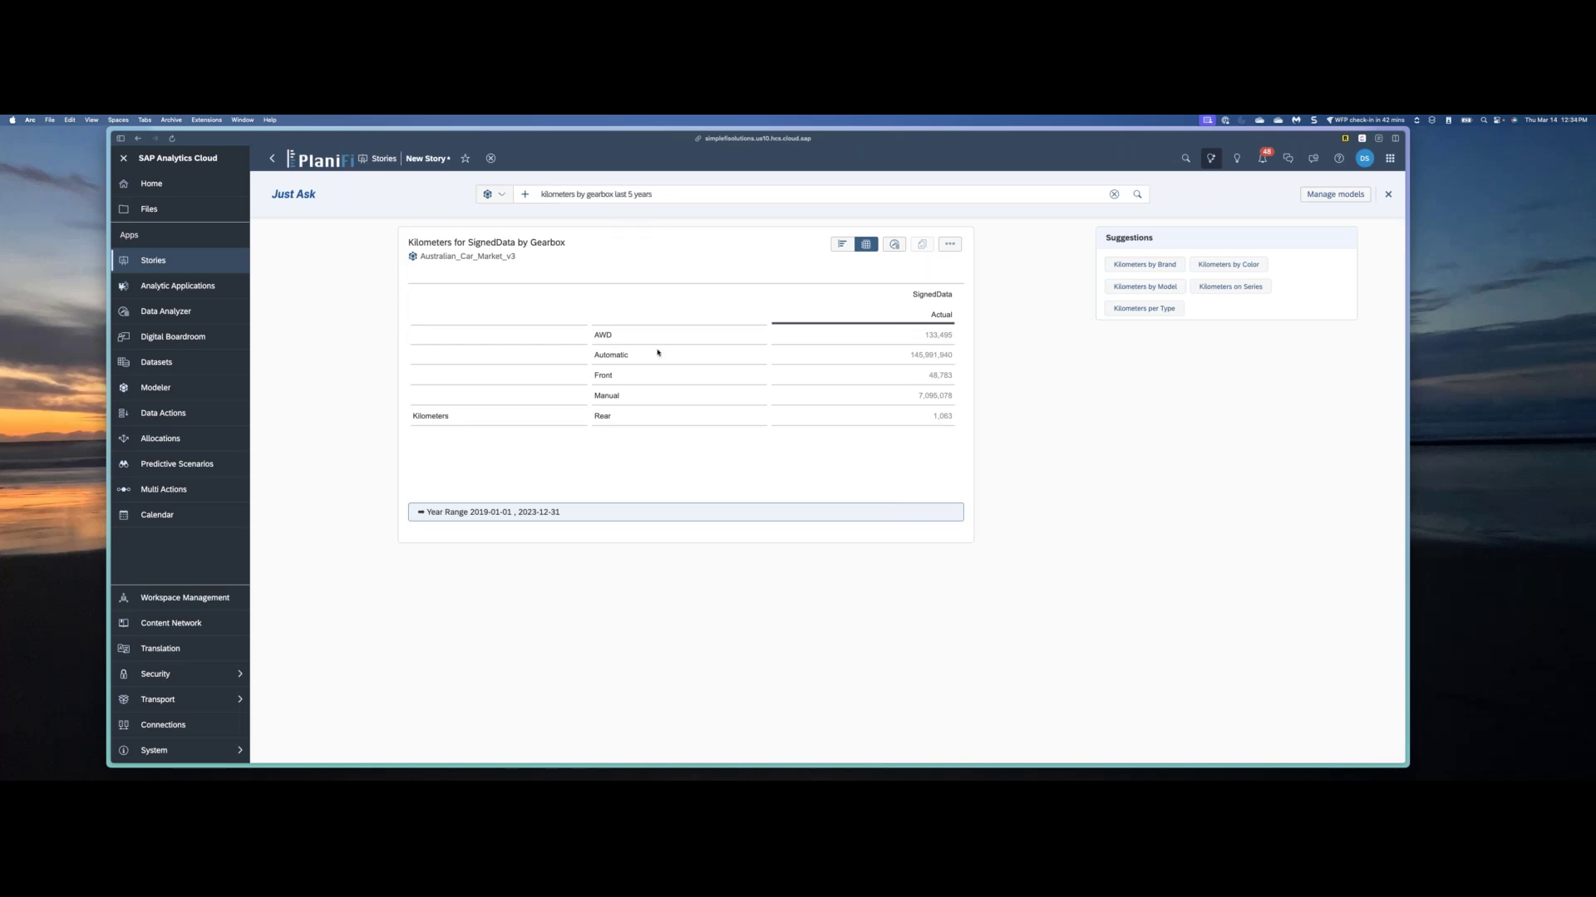
left_click(843, 246)
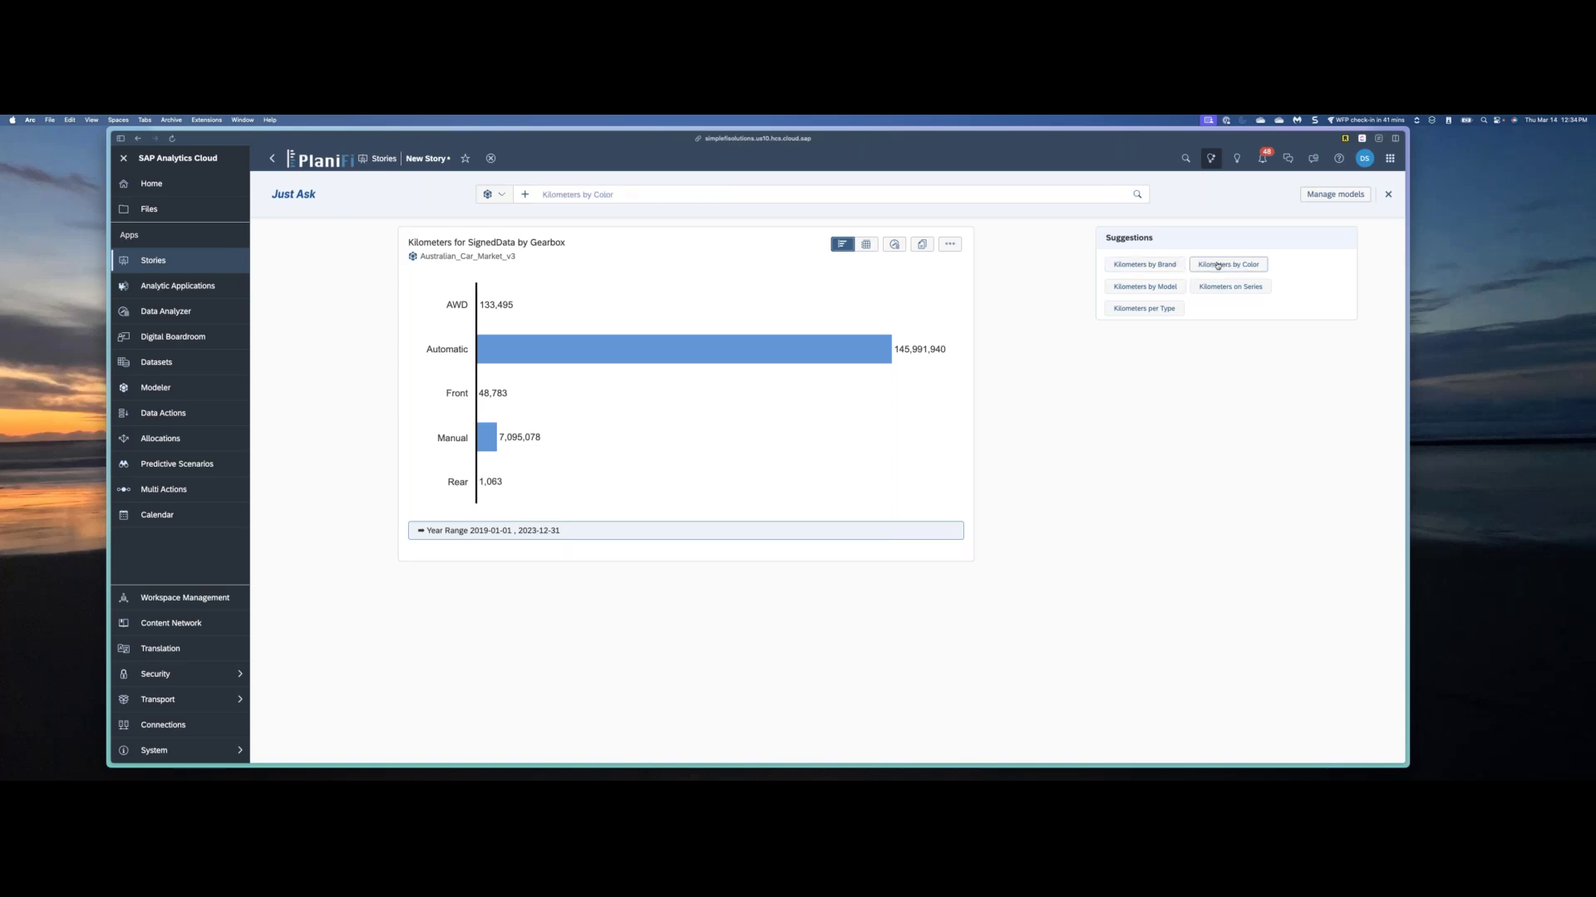
Step: Run the suggested questions Kilometers by Brand and Kilometers by Gearbox, showing each answer as a bar chart
left_click(1150, 266)
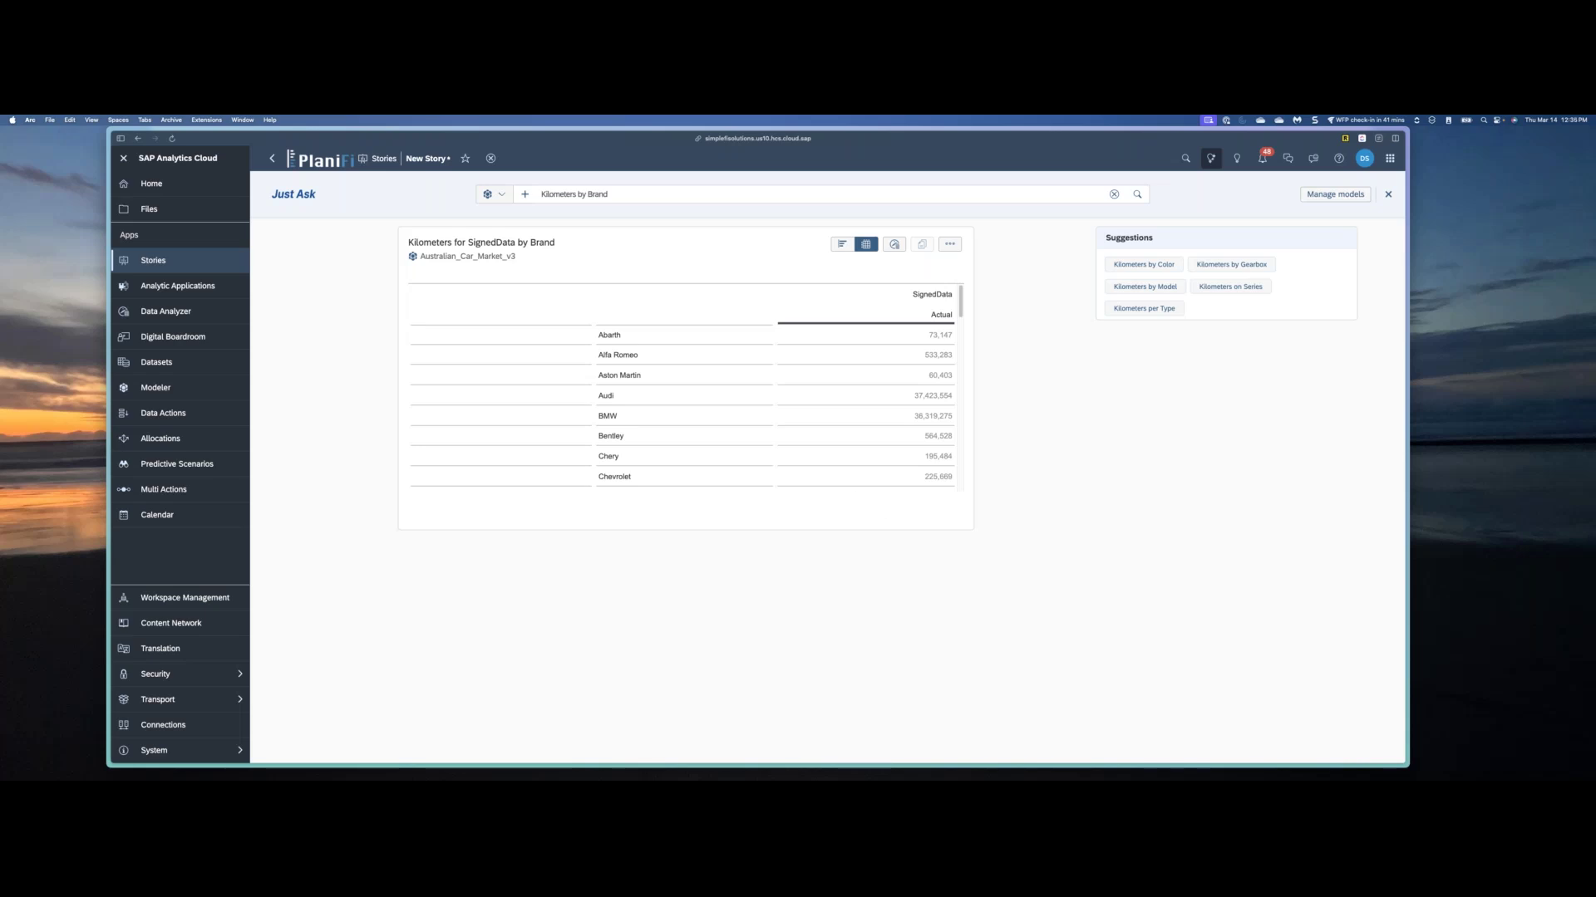
left_click(841, 244)
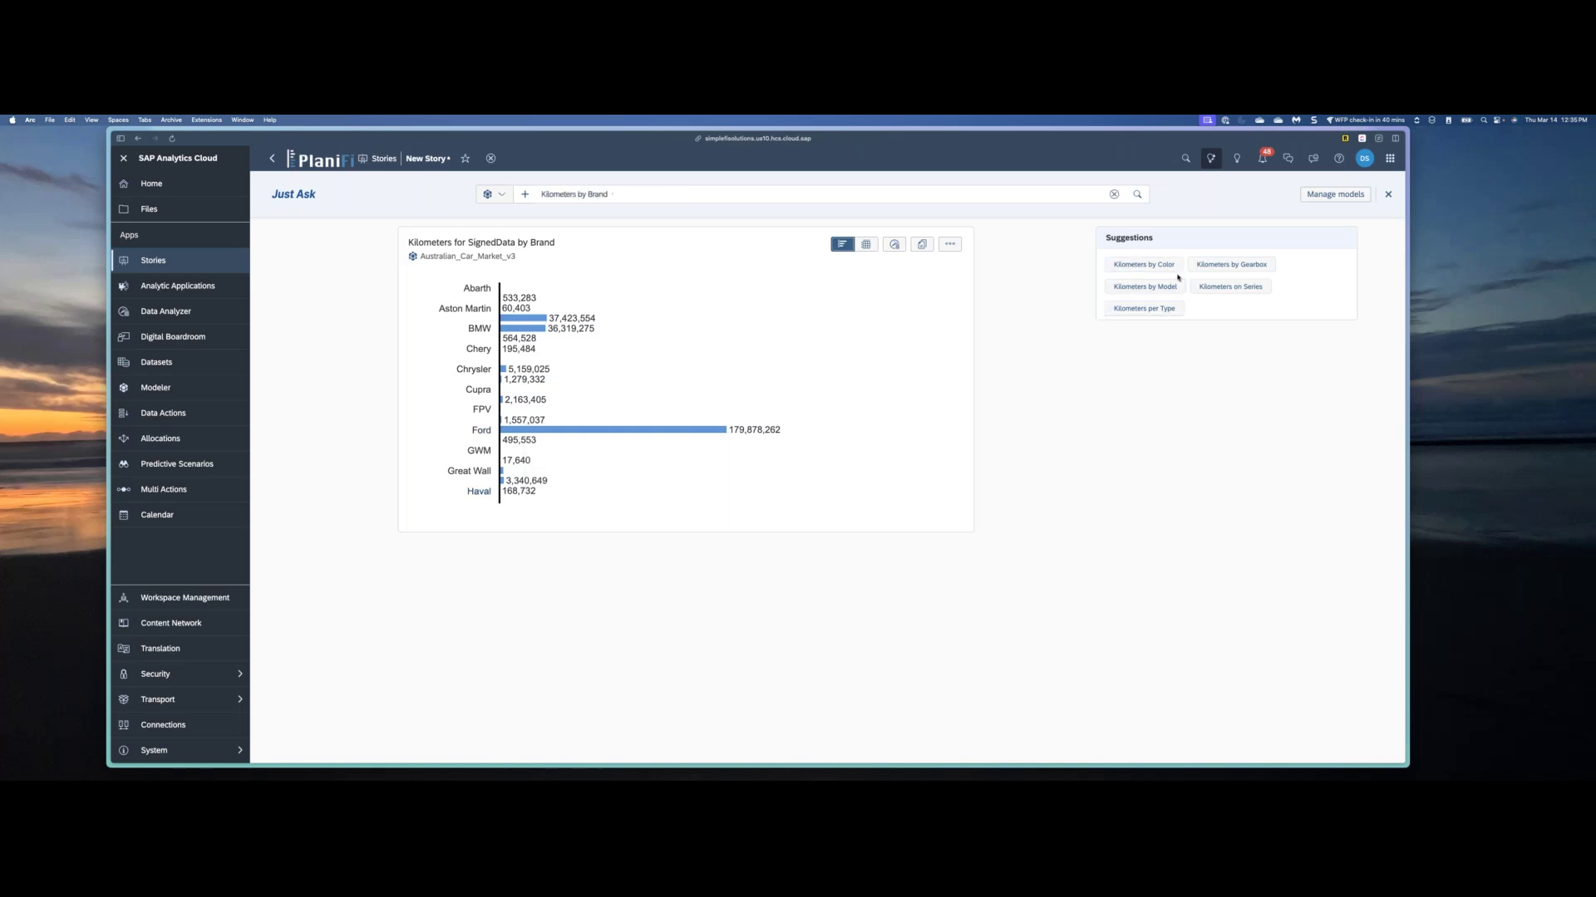
left_click(1219, 266)
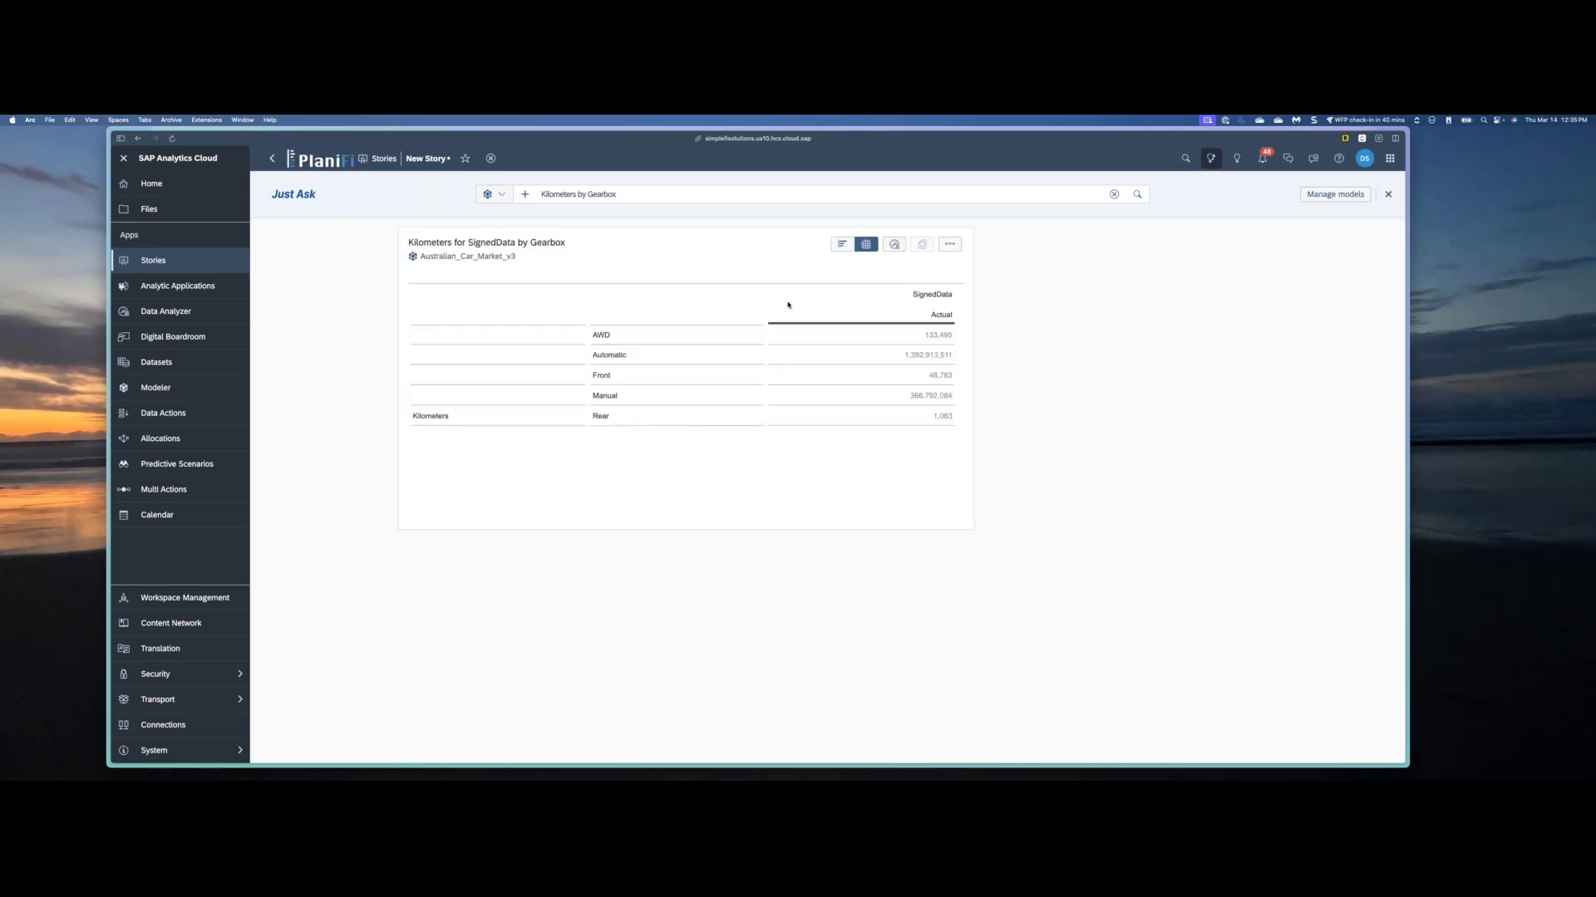
left_click(842, 243)
mouse_move(620, 446)
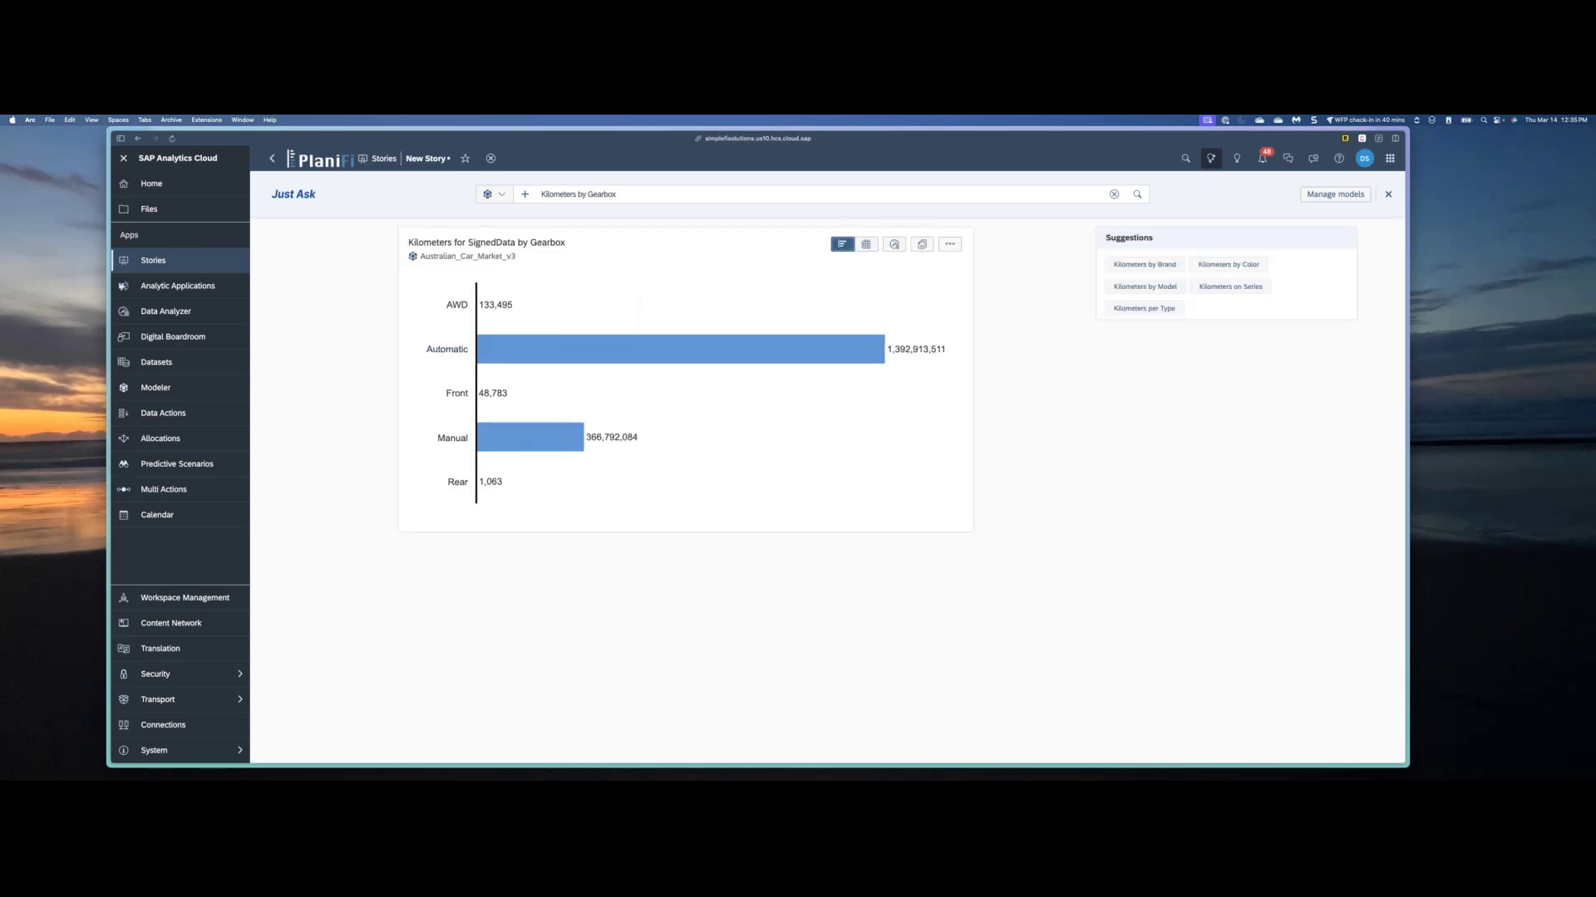
Step: Copy the Kilometers by Gearbox chart from Just Ask and paste it onto the story's Page_1
left_click(924, 247)
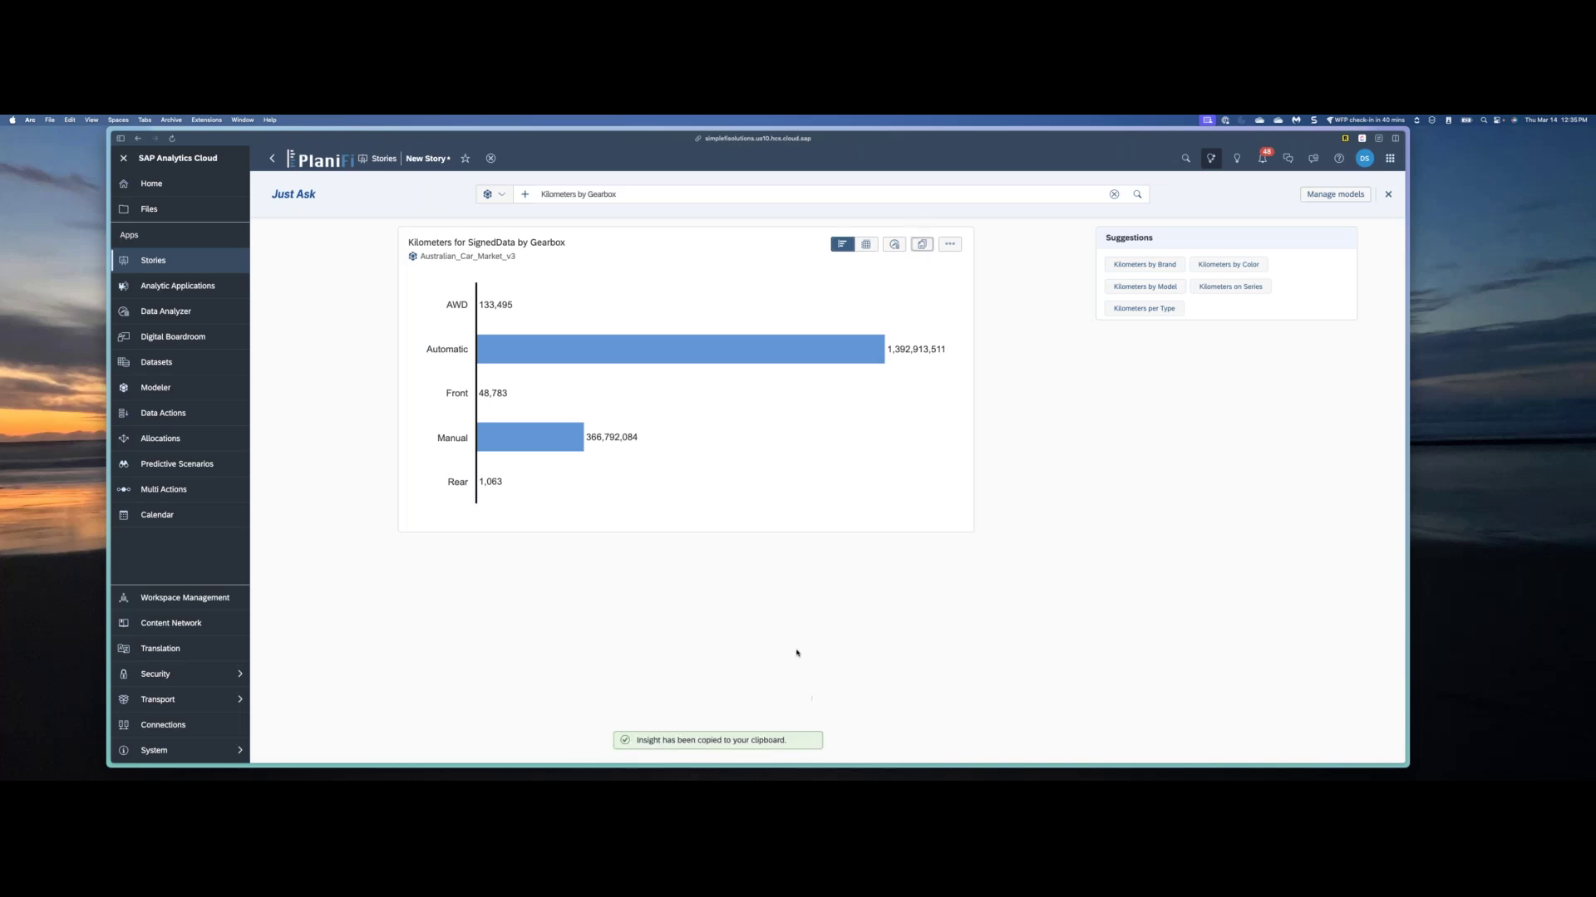
left_click(1211, 160)
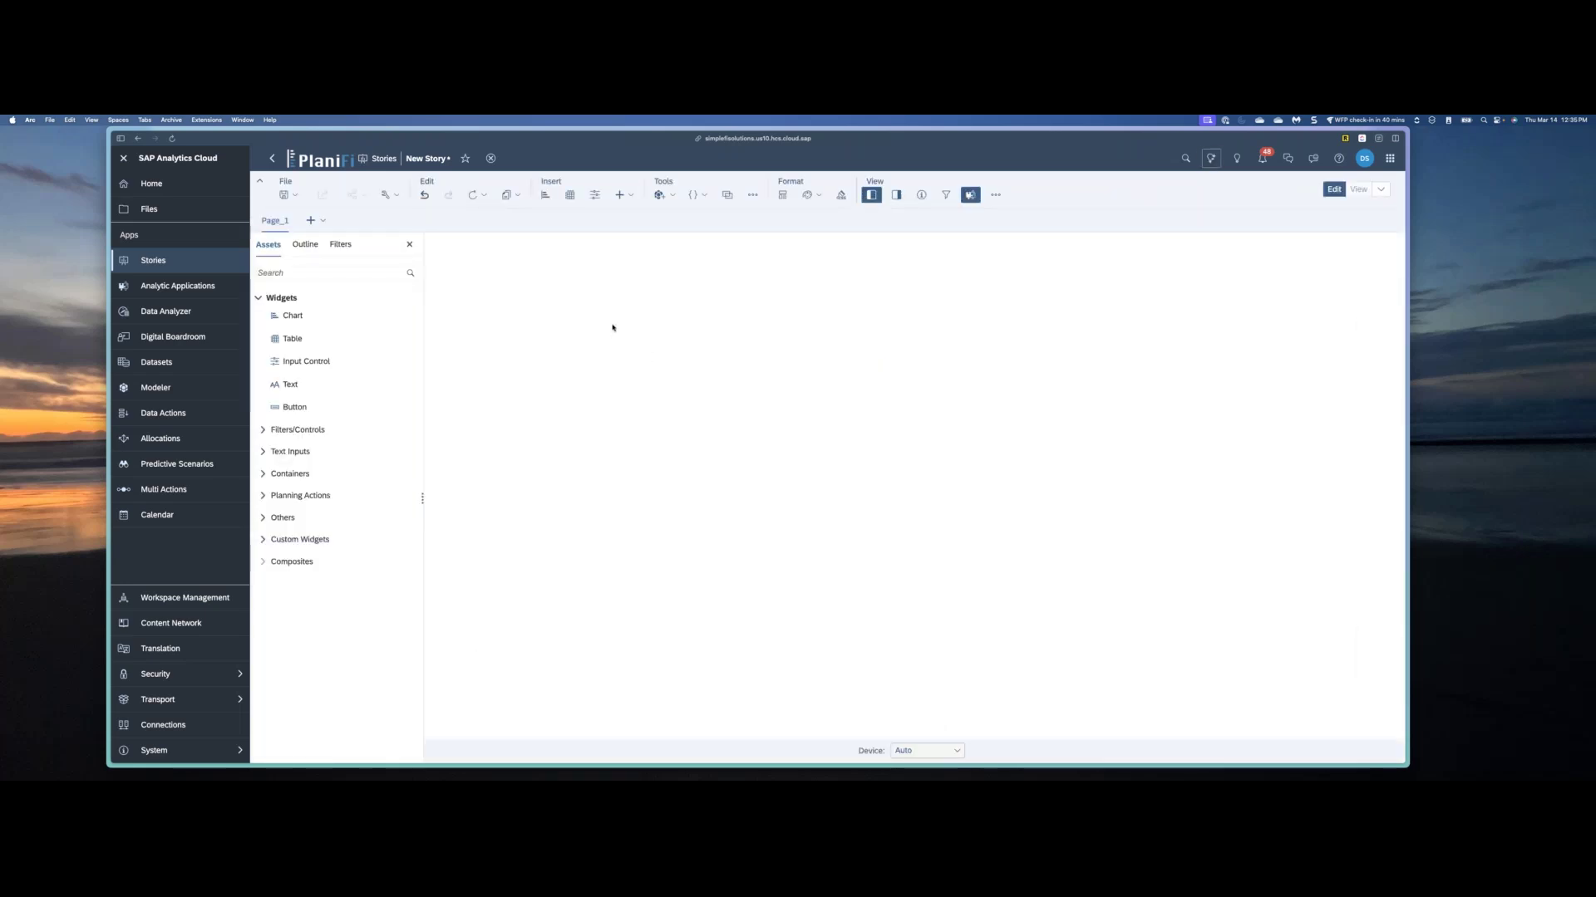
left_click(510, 194)
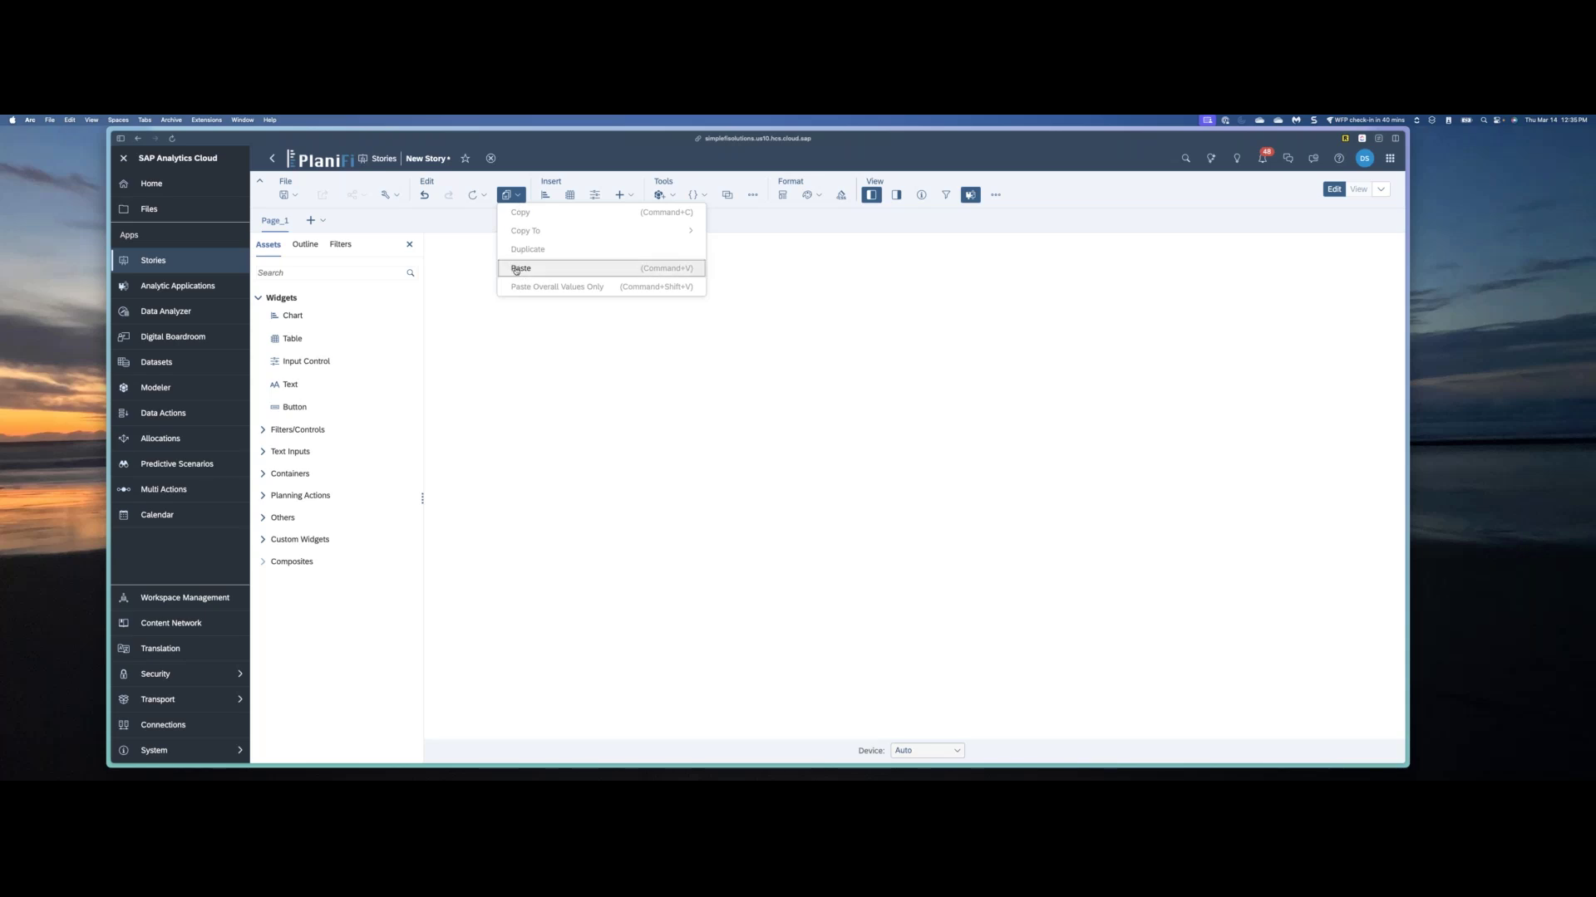
left_click(516, 269)
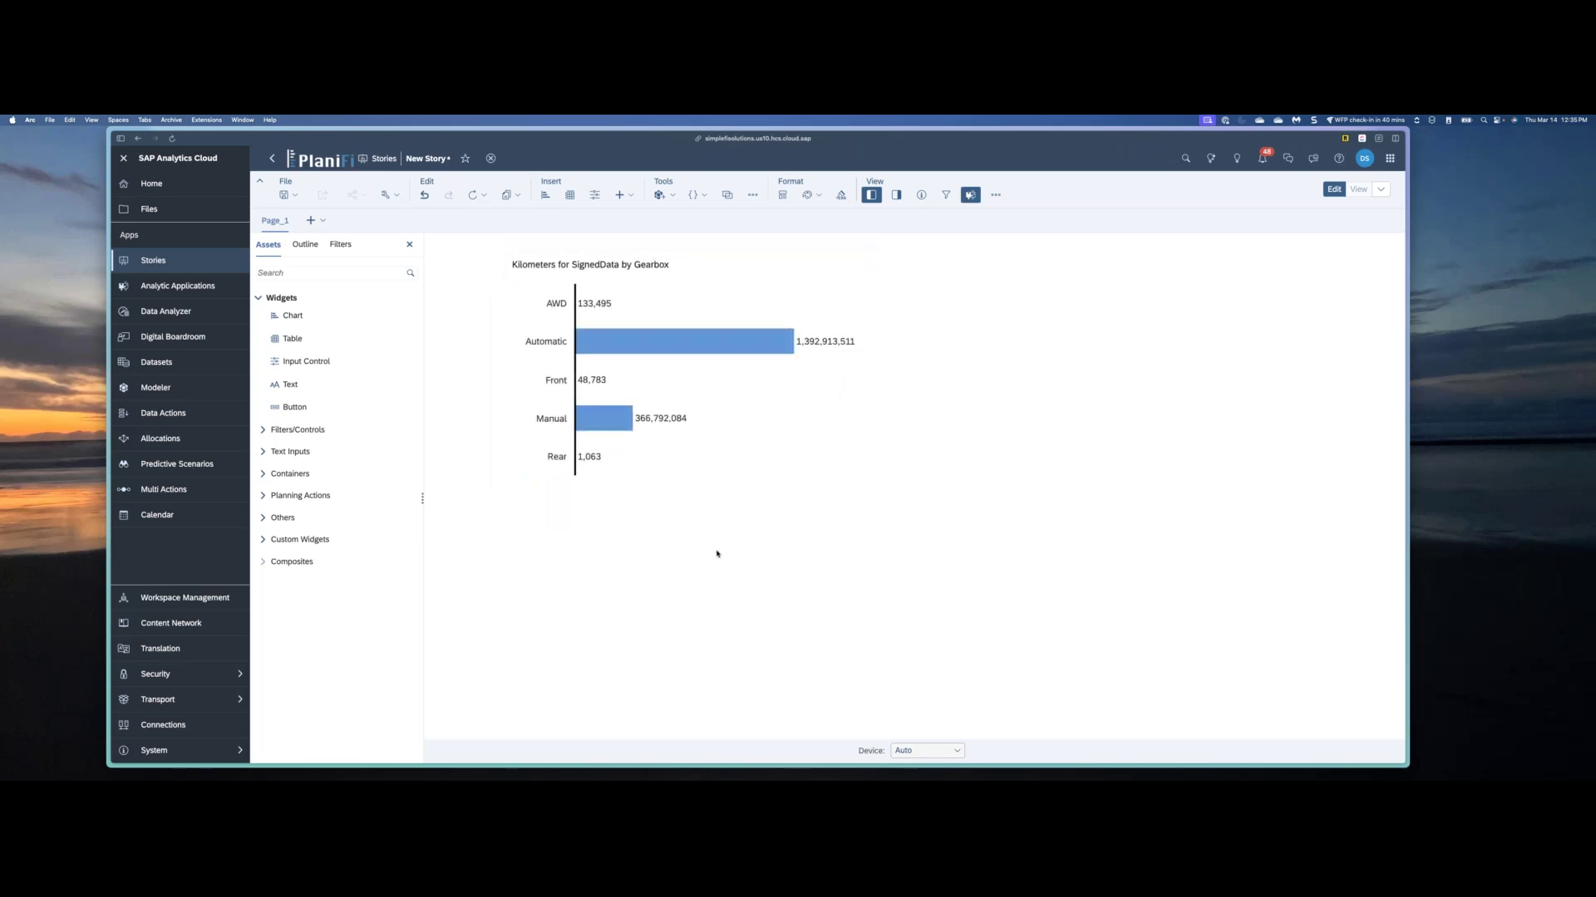
Step: Open the Builder settings of the pasted gearbox chart and apply the standard color palette that starts with purple
left_click(710, 471)
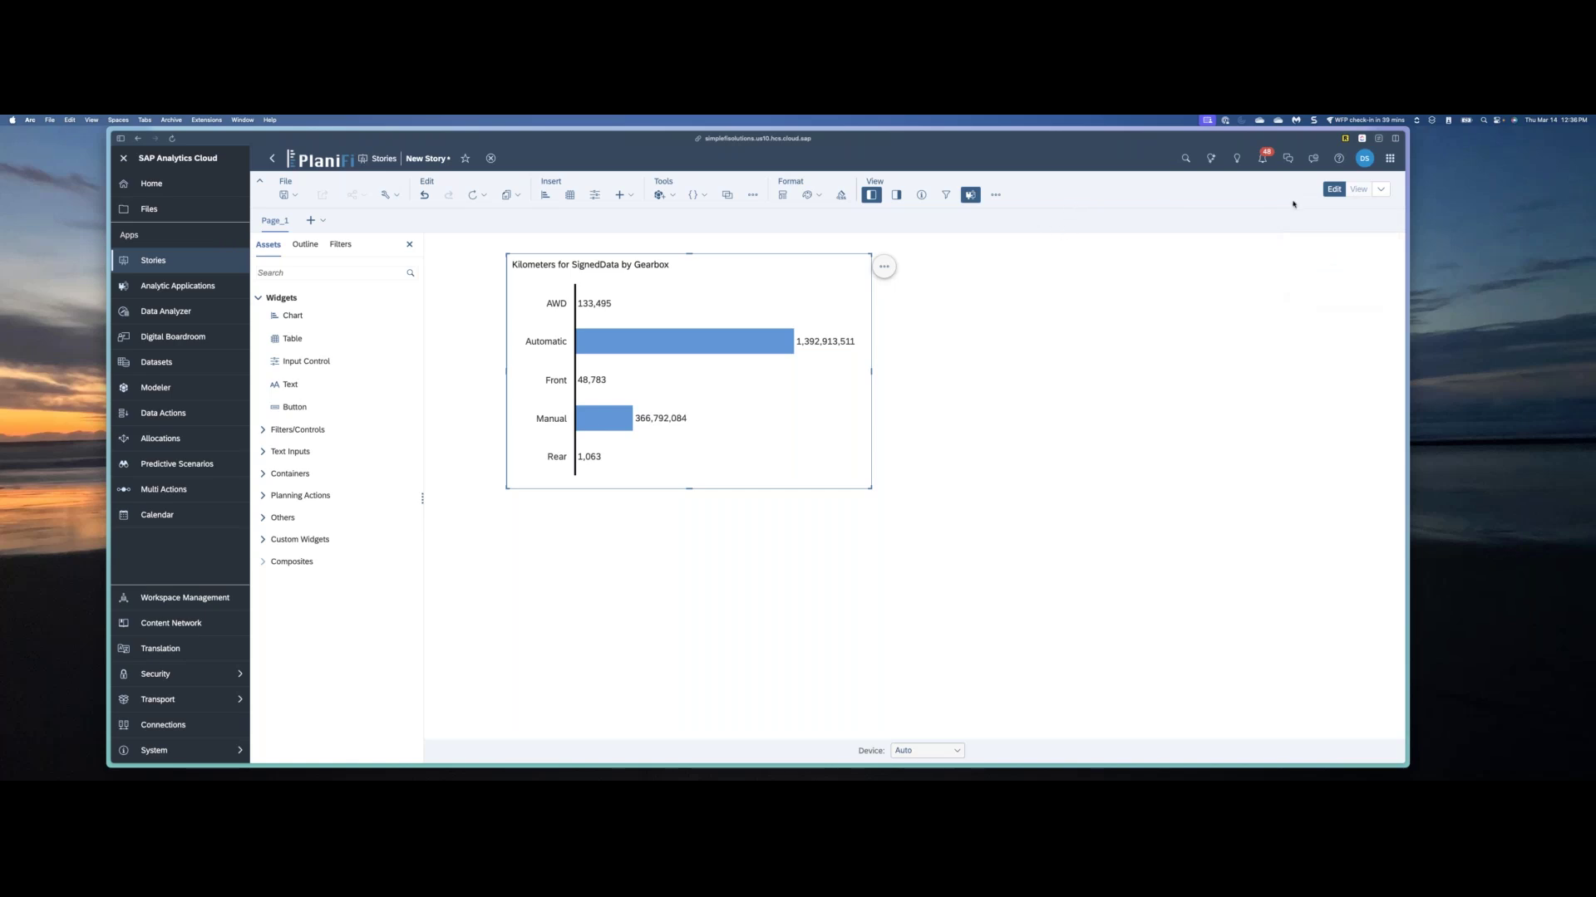
left_click(896, 194)
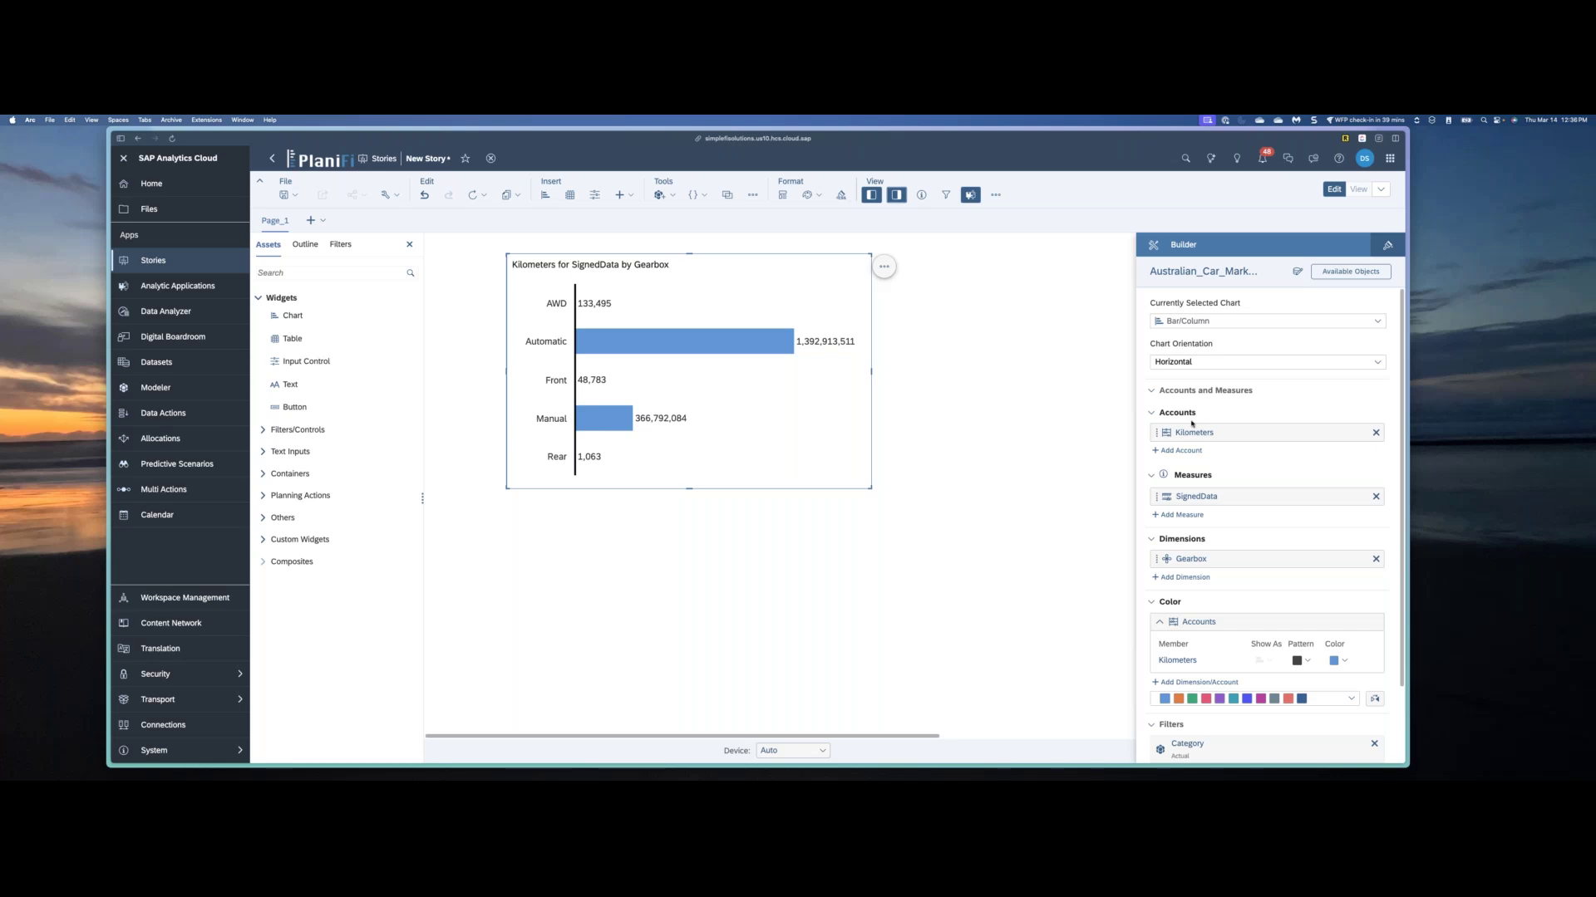
scroll(1198, 422, "down", 1)
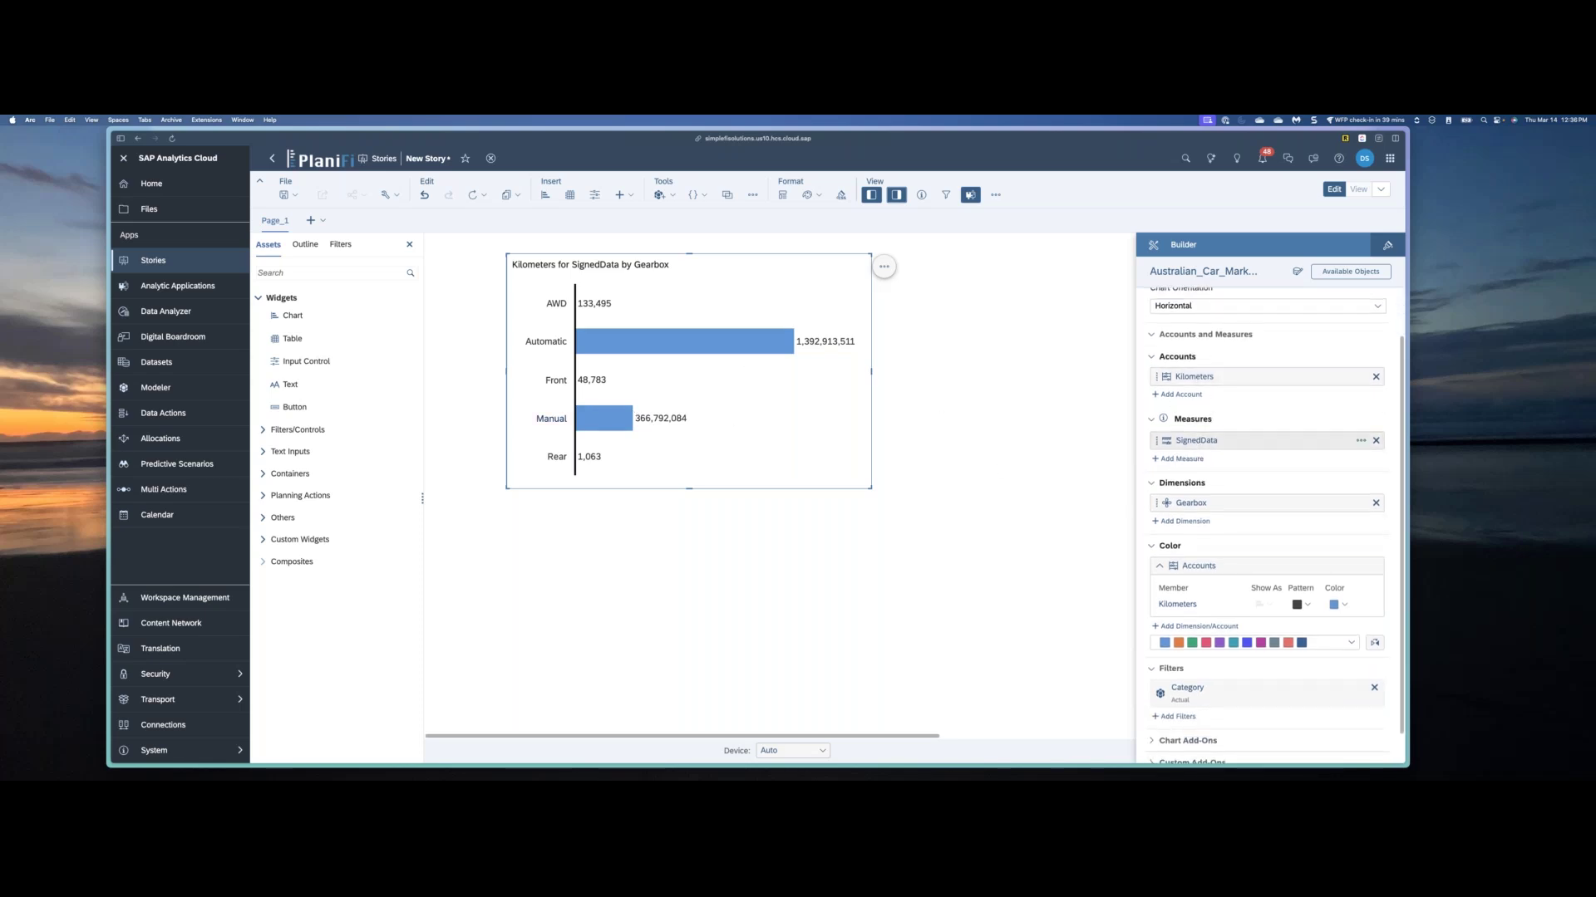
left_click(1351, 643)
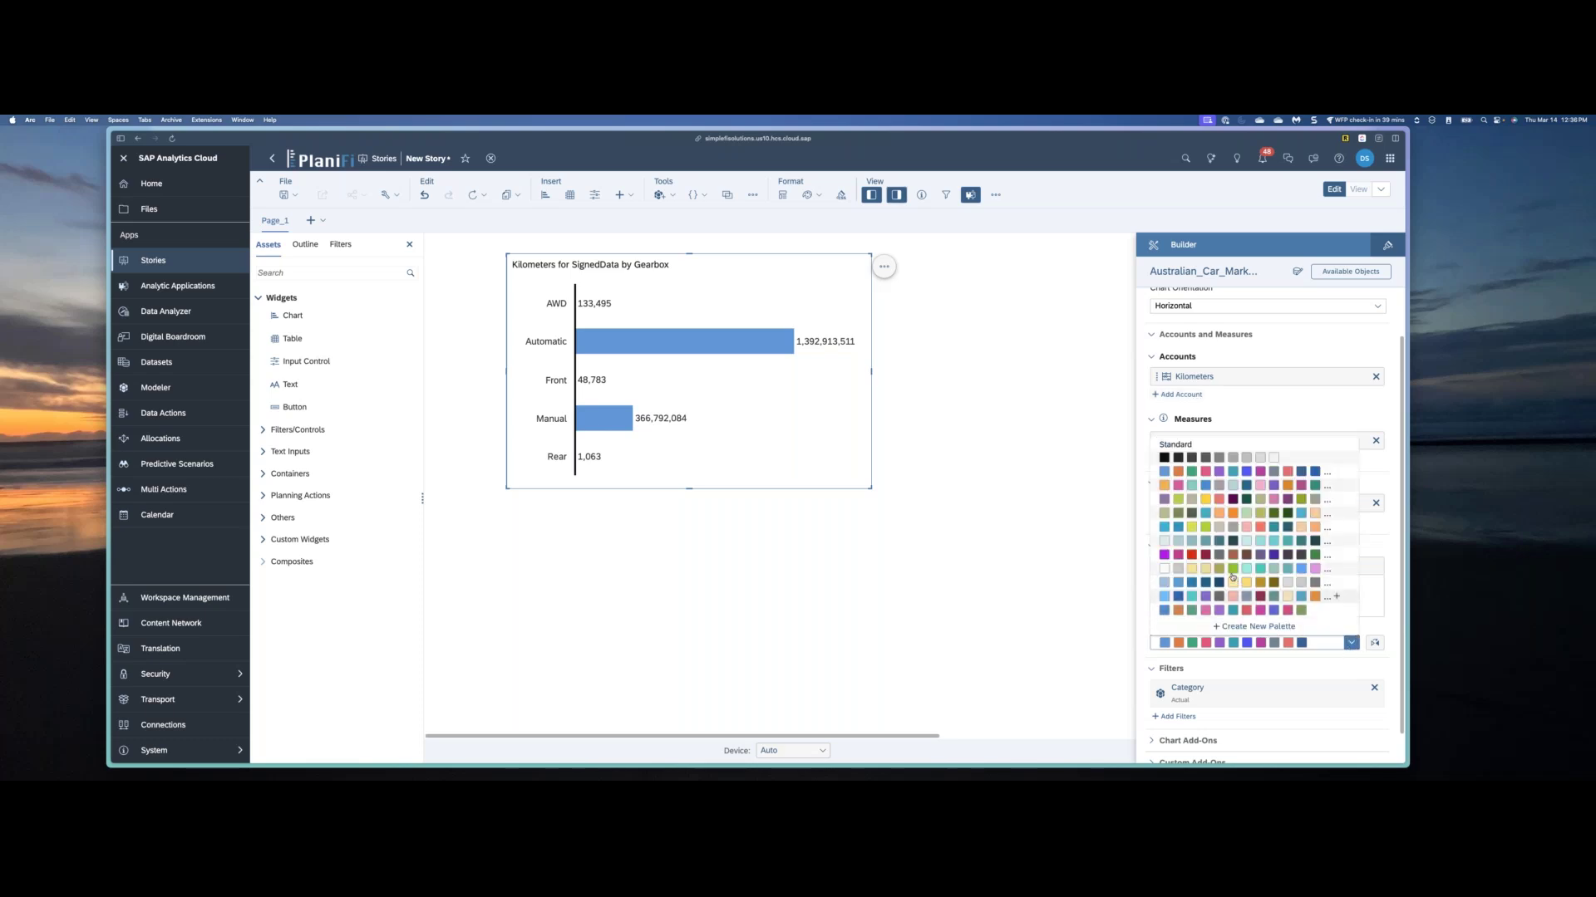
left_click(1188, 556)
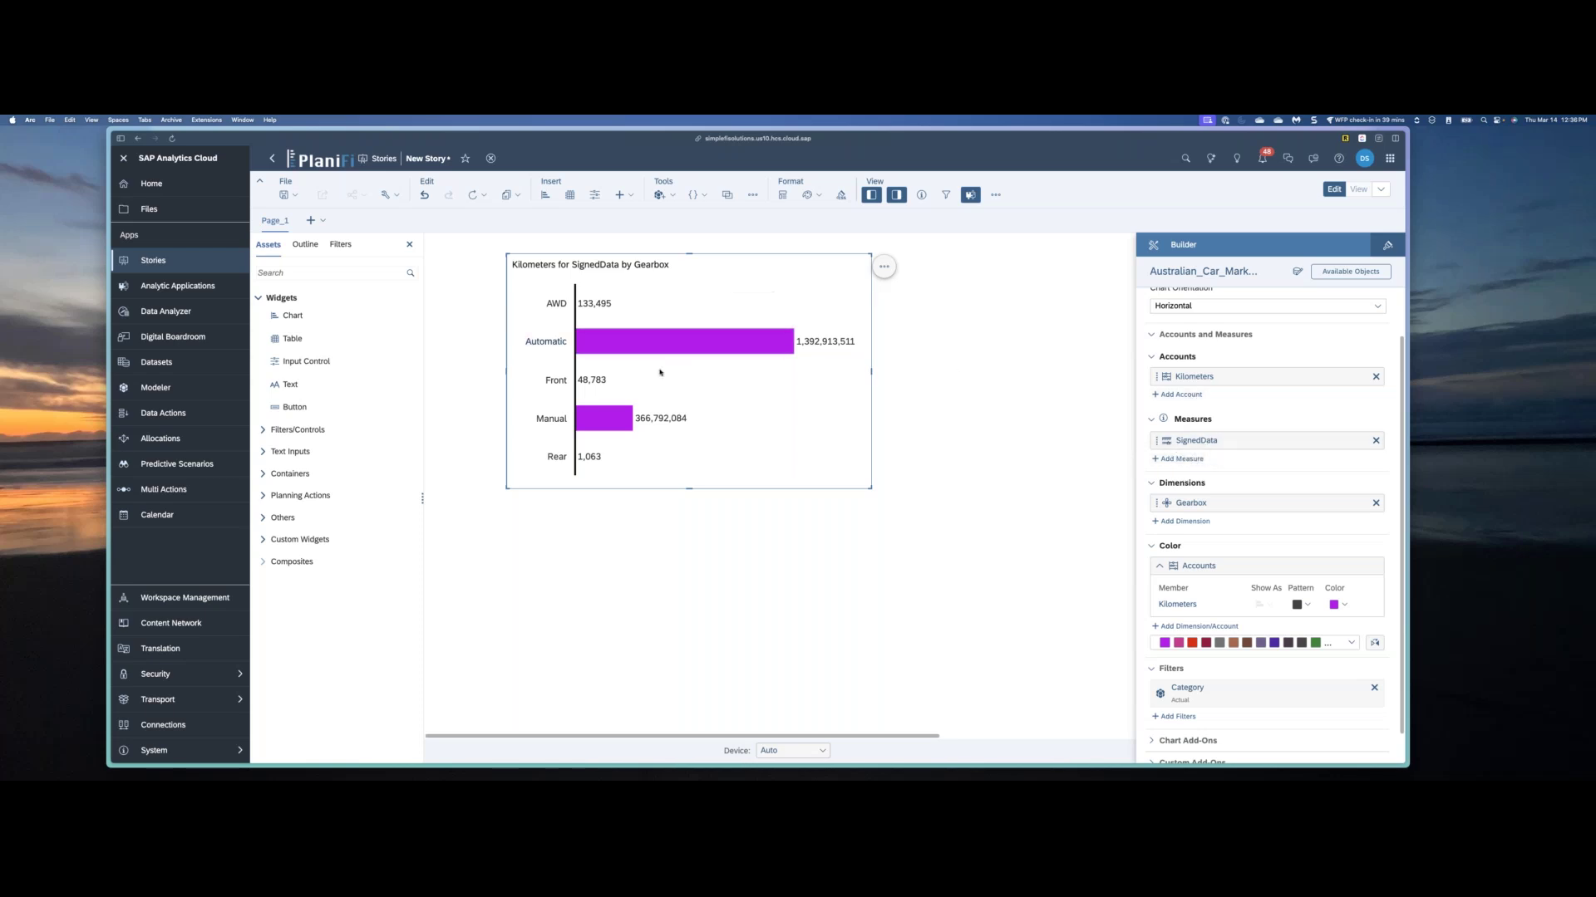
Step: Ask Just Ask the question "top 5 number of vehicles by brand last 10 years in tree map chart"
left_click(708, 552)
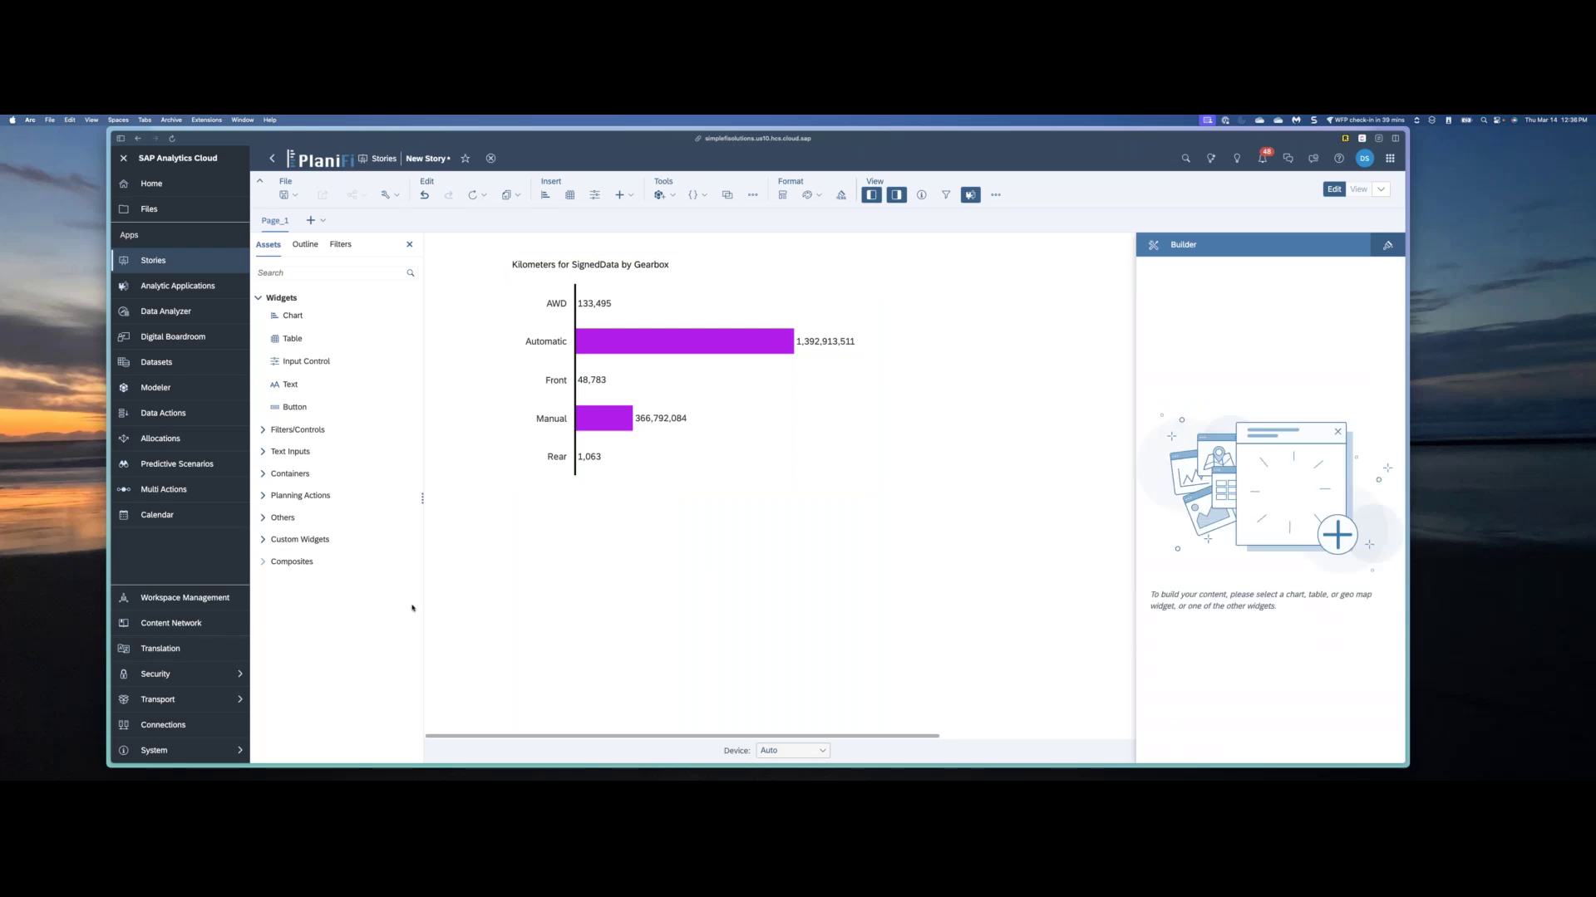
left_click(1212, 159)
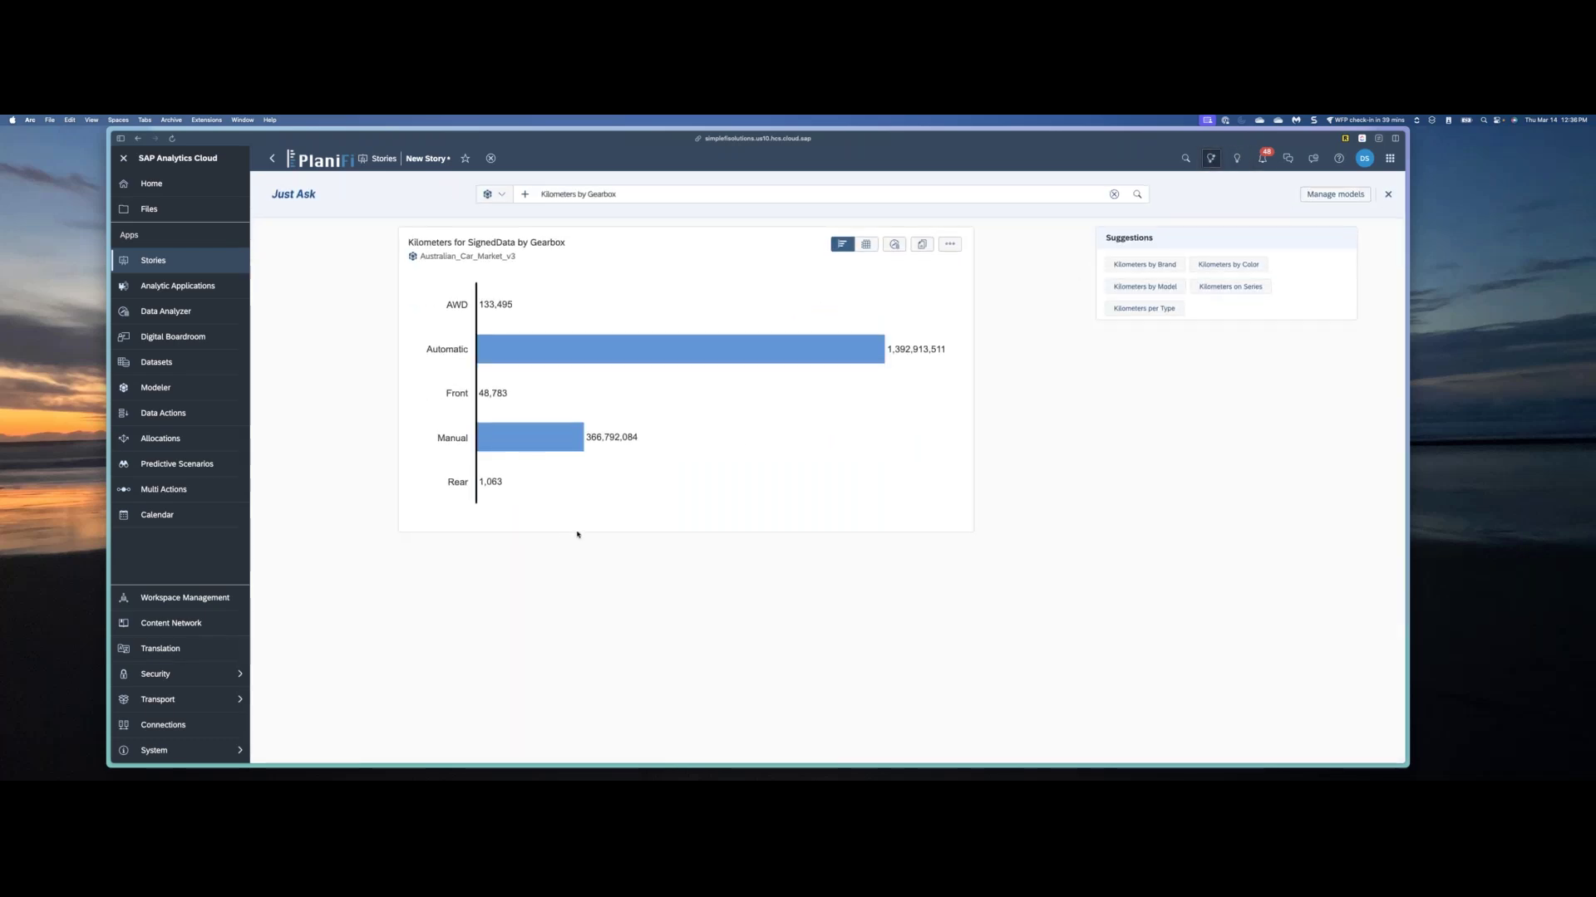
left_click(1113, 193)
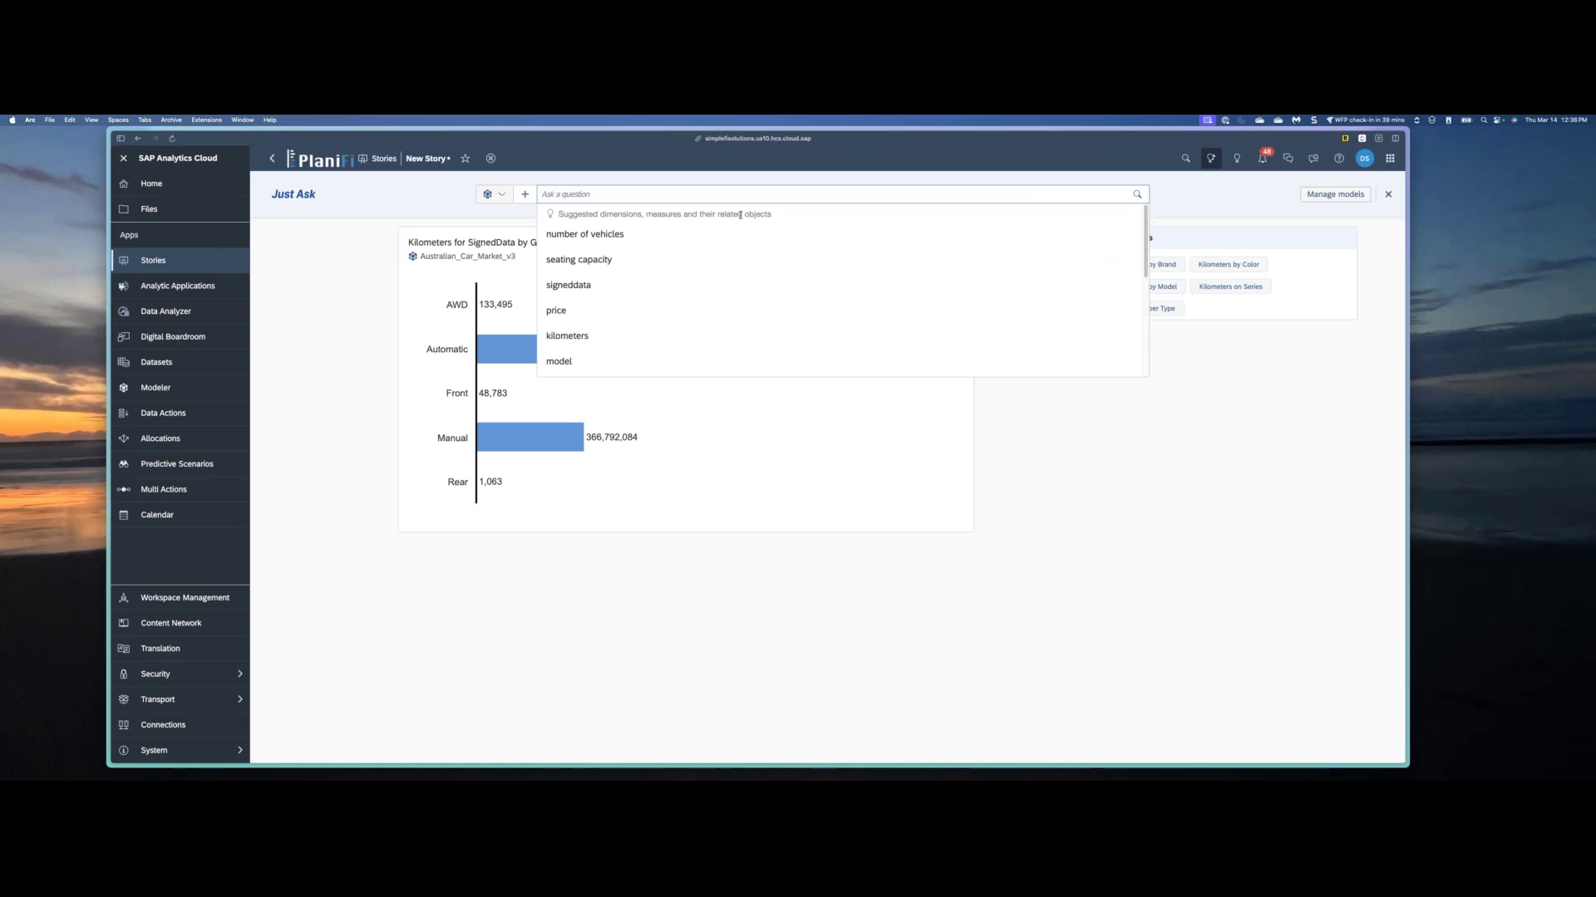
type("top 5 number of")
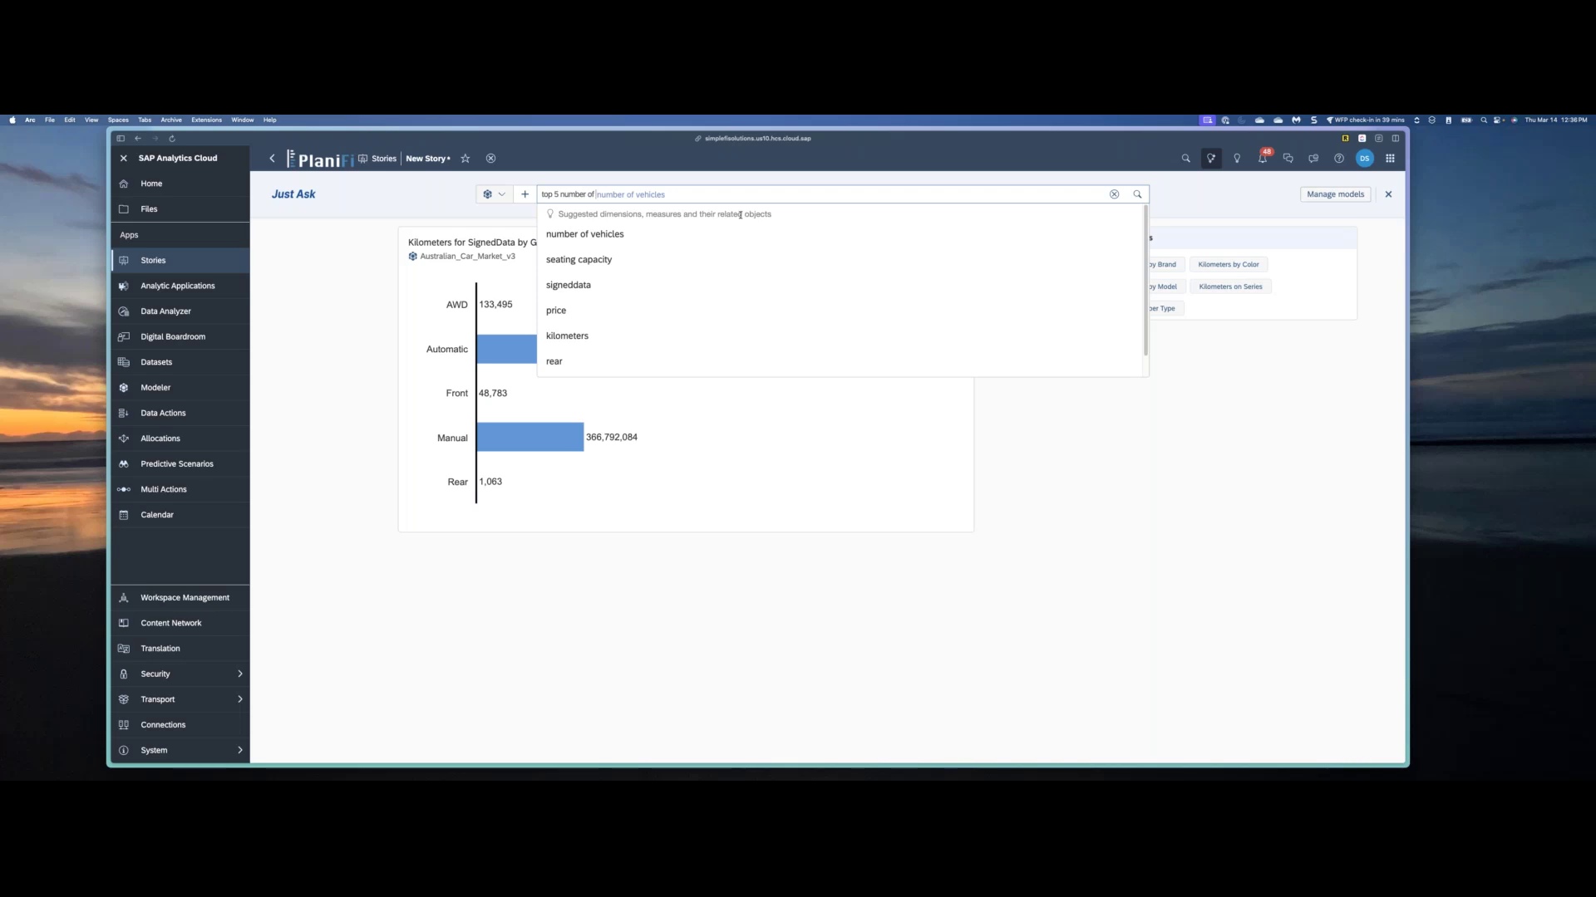
key("Tab")
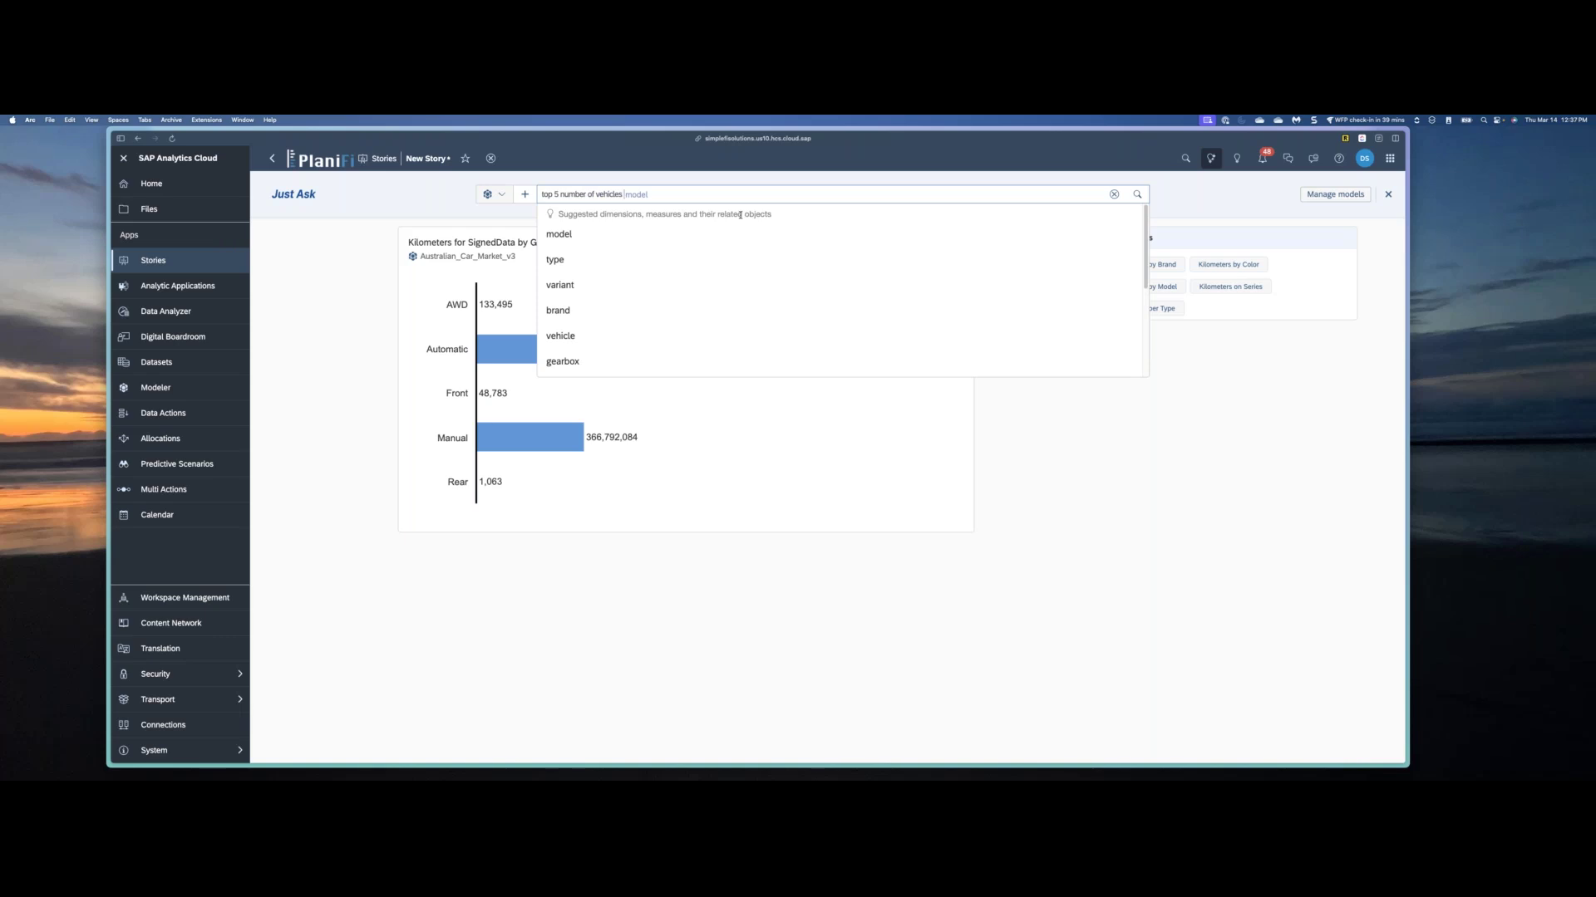
type("by bran")
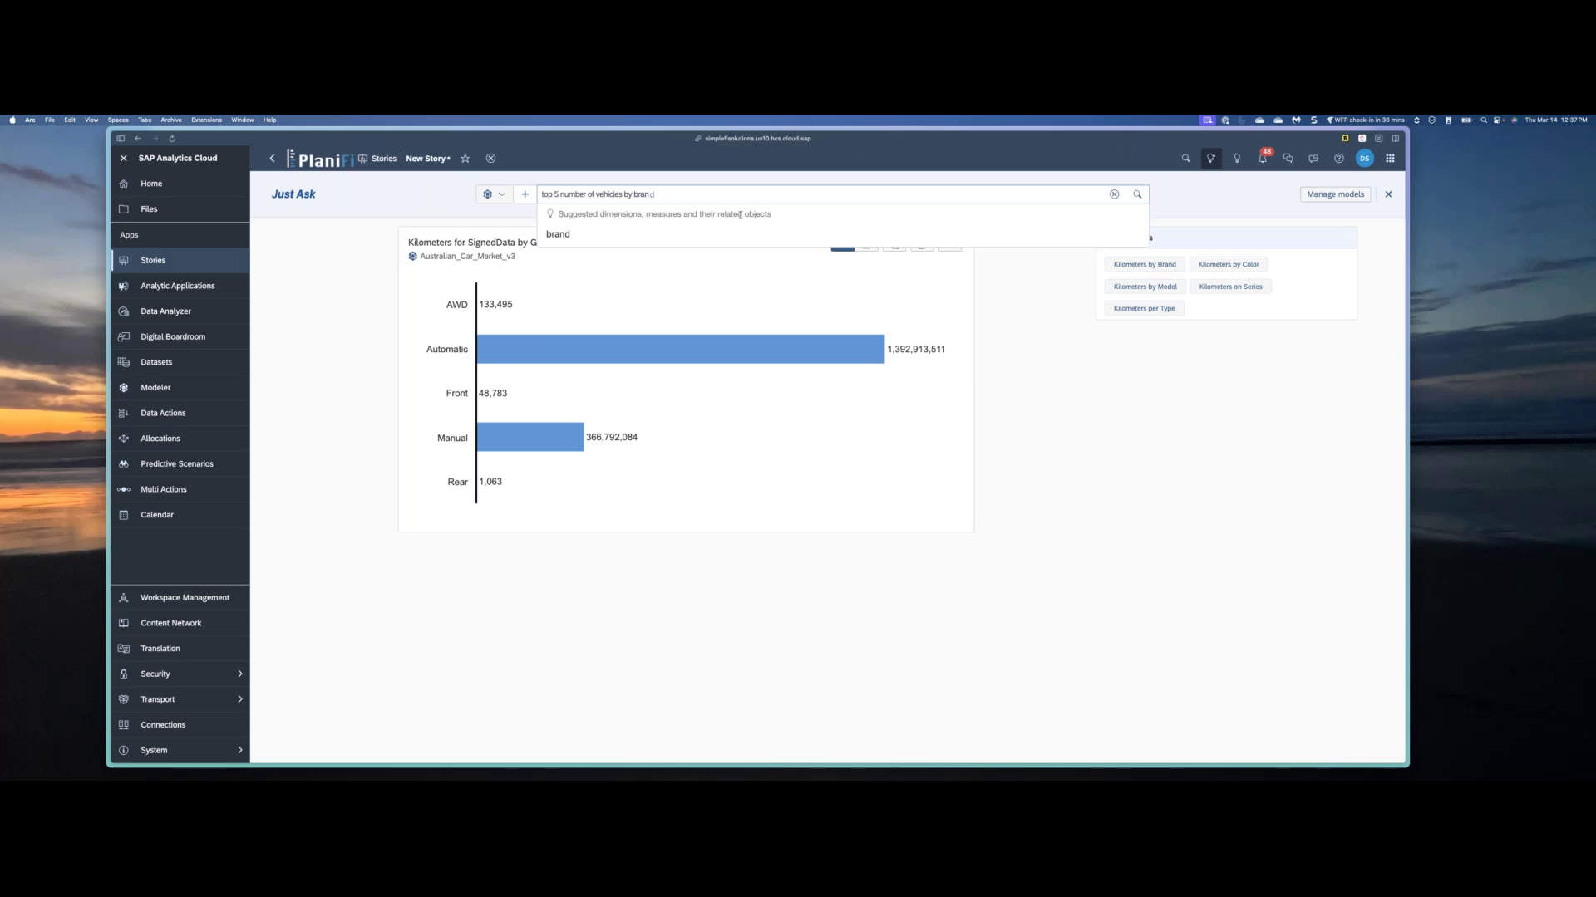
key("Tab")
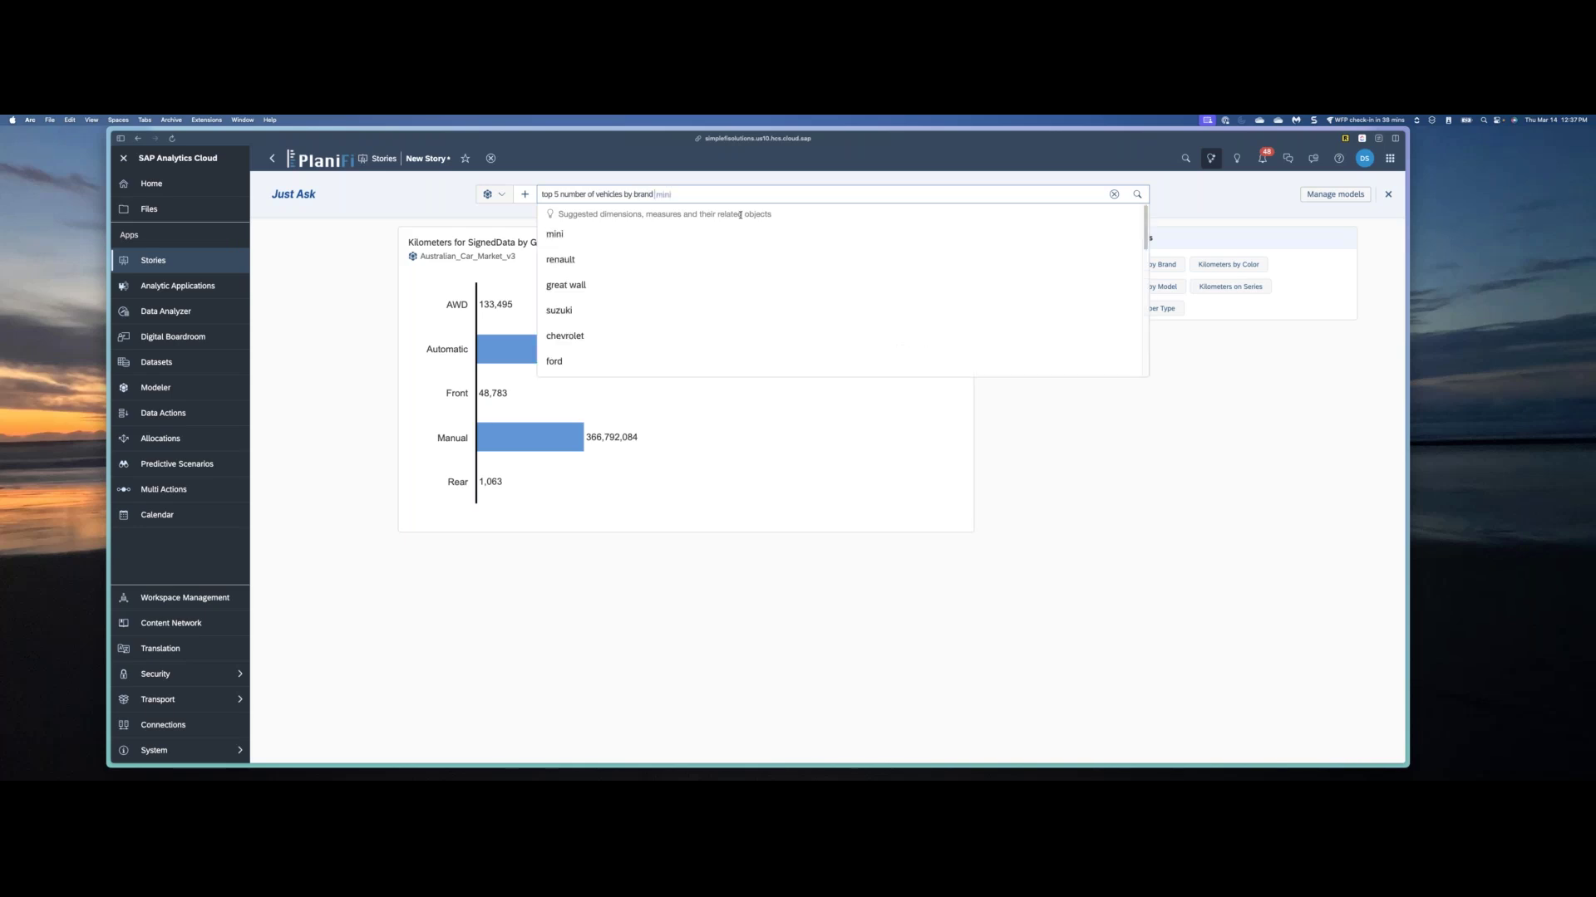
type("last ")
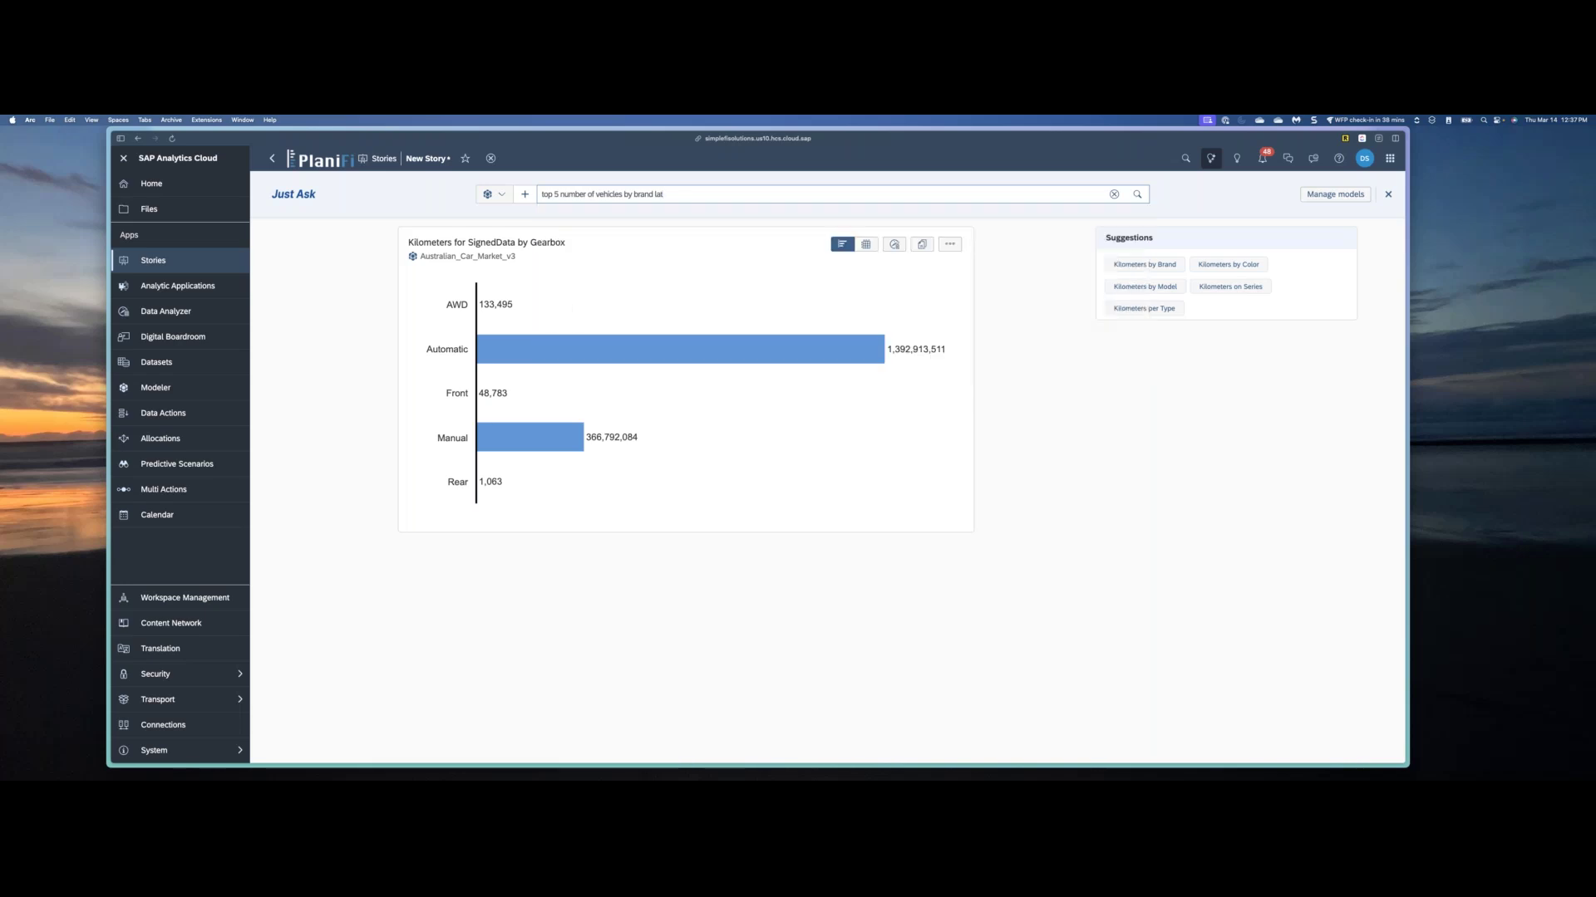
type("10")
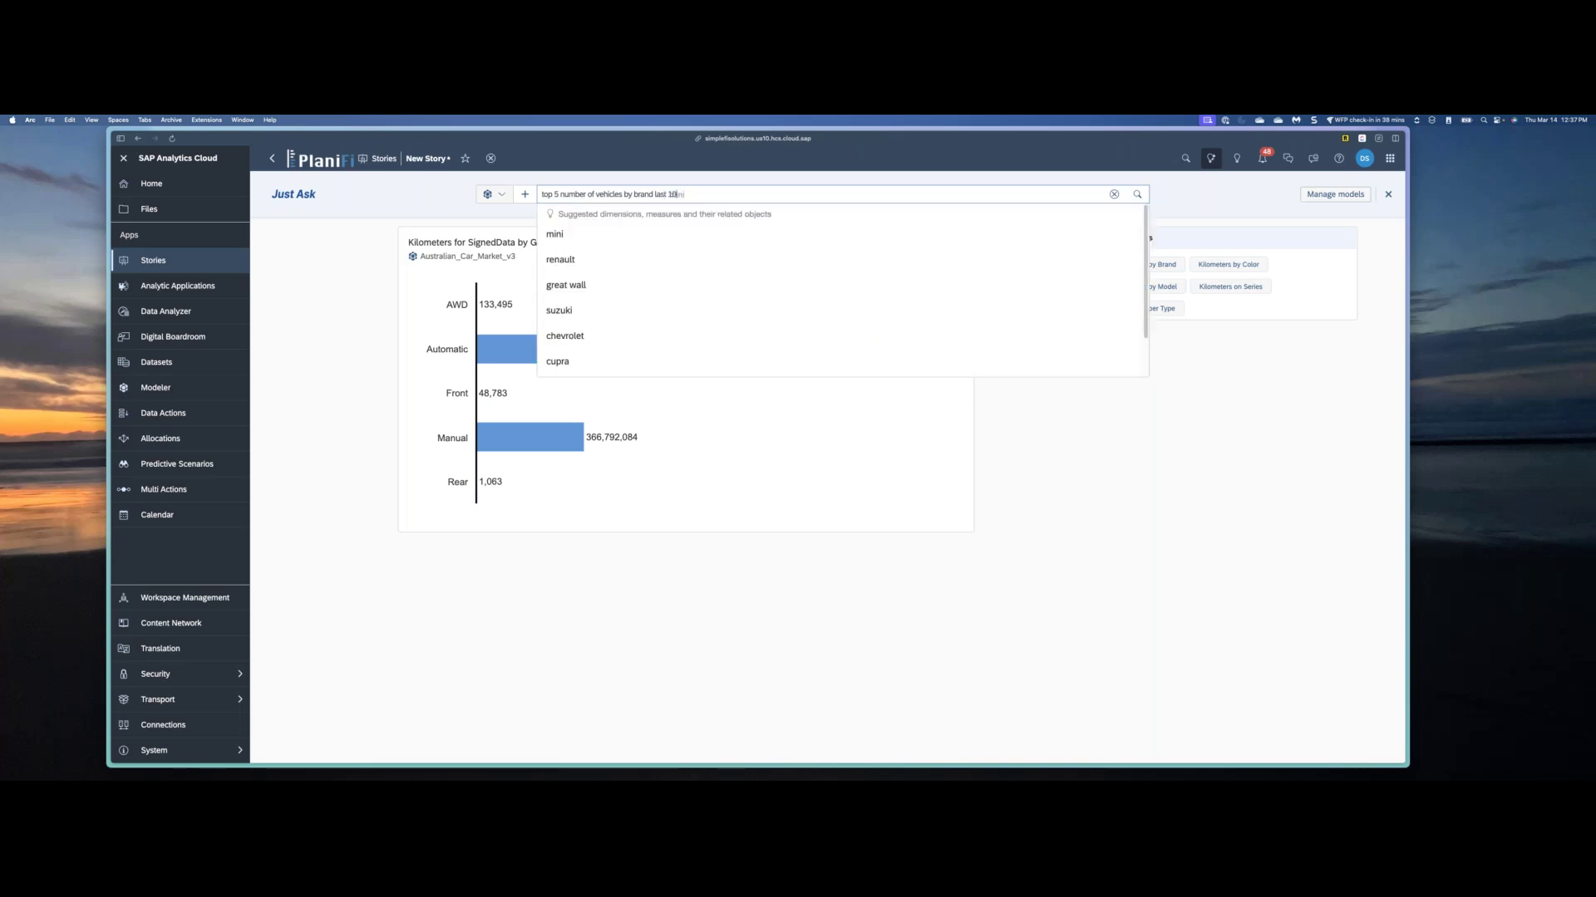
type(" years in tree map chart")
key("Return")
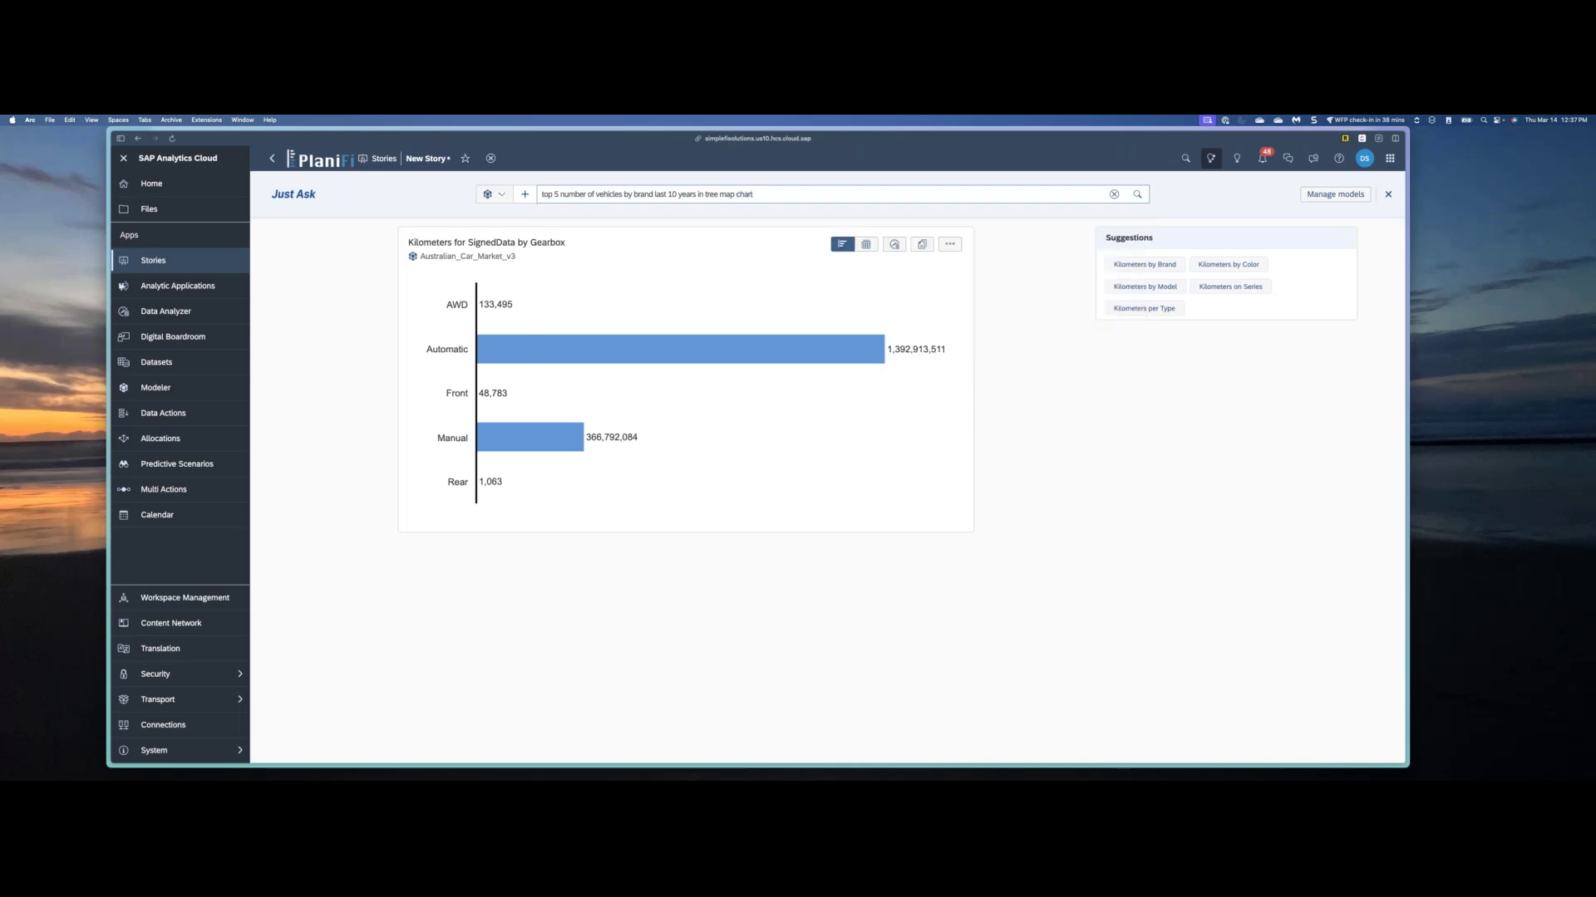
key("Return")
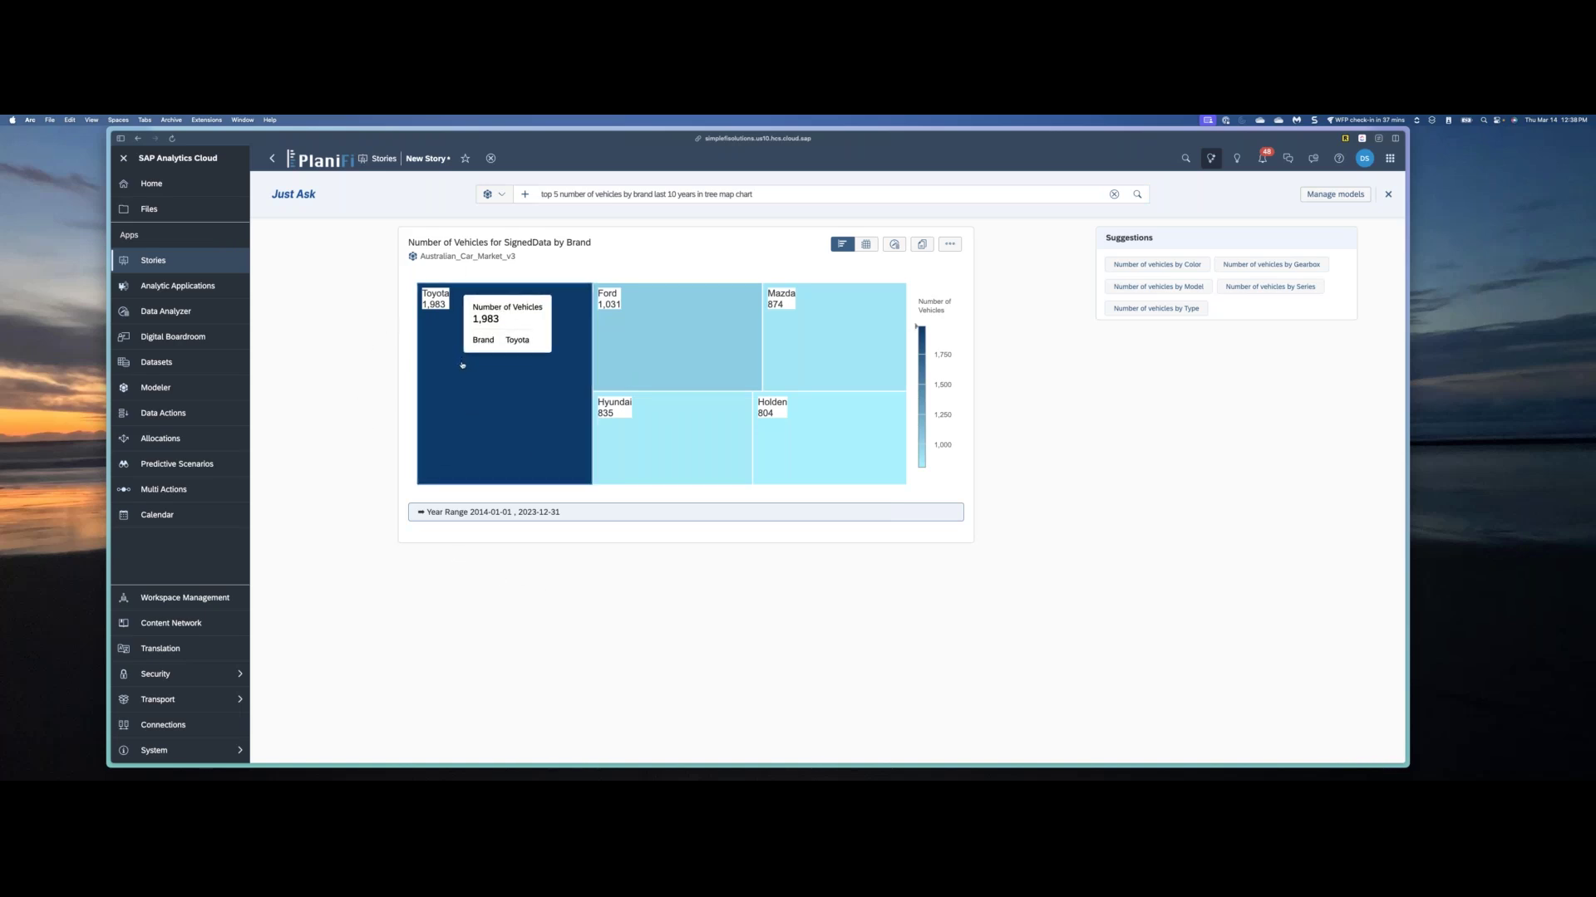
Step: Inspect the brand tree map's values, view the same answer as a table, and return to the chart view
mouse_move(642, 355)
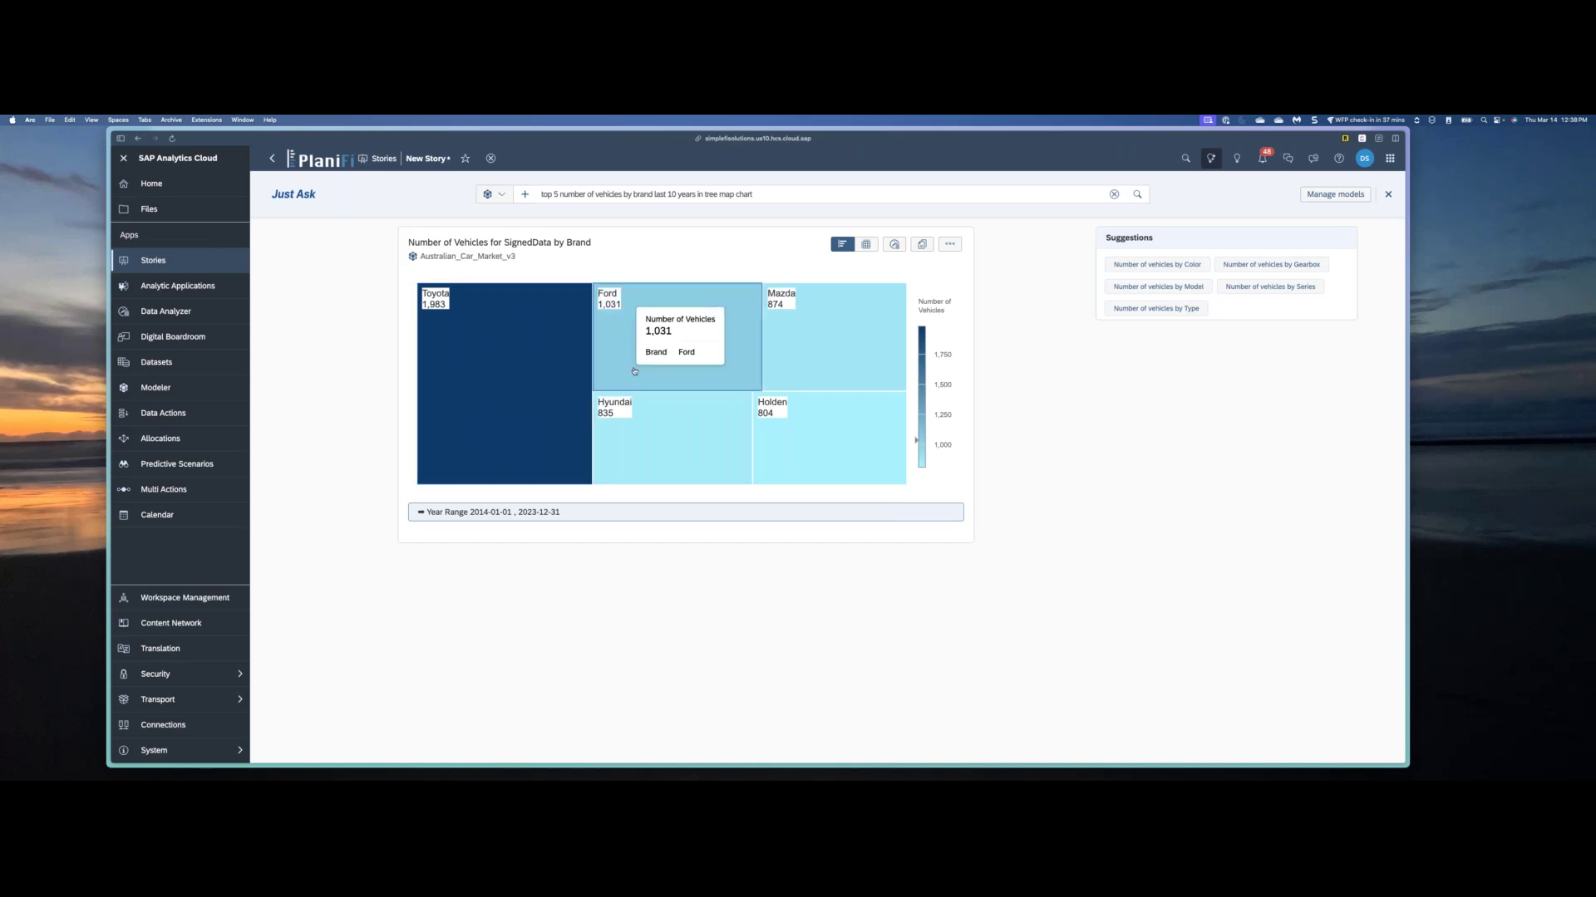
left_click(866, 246)
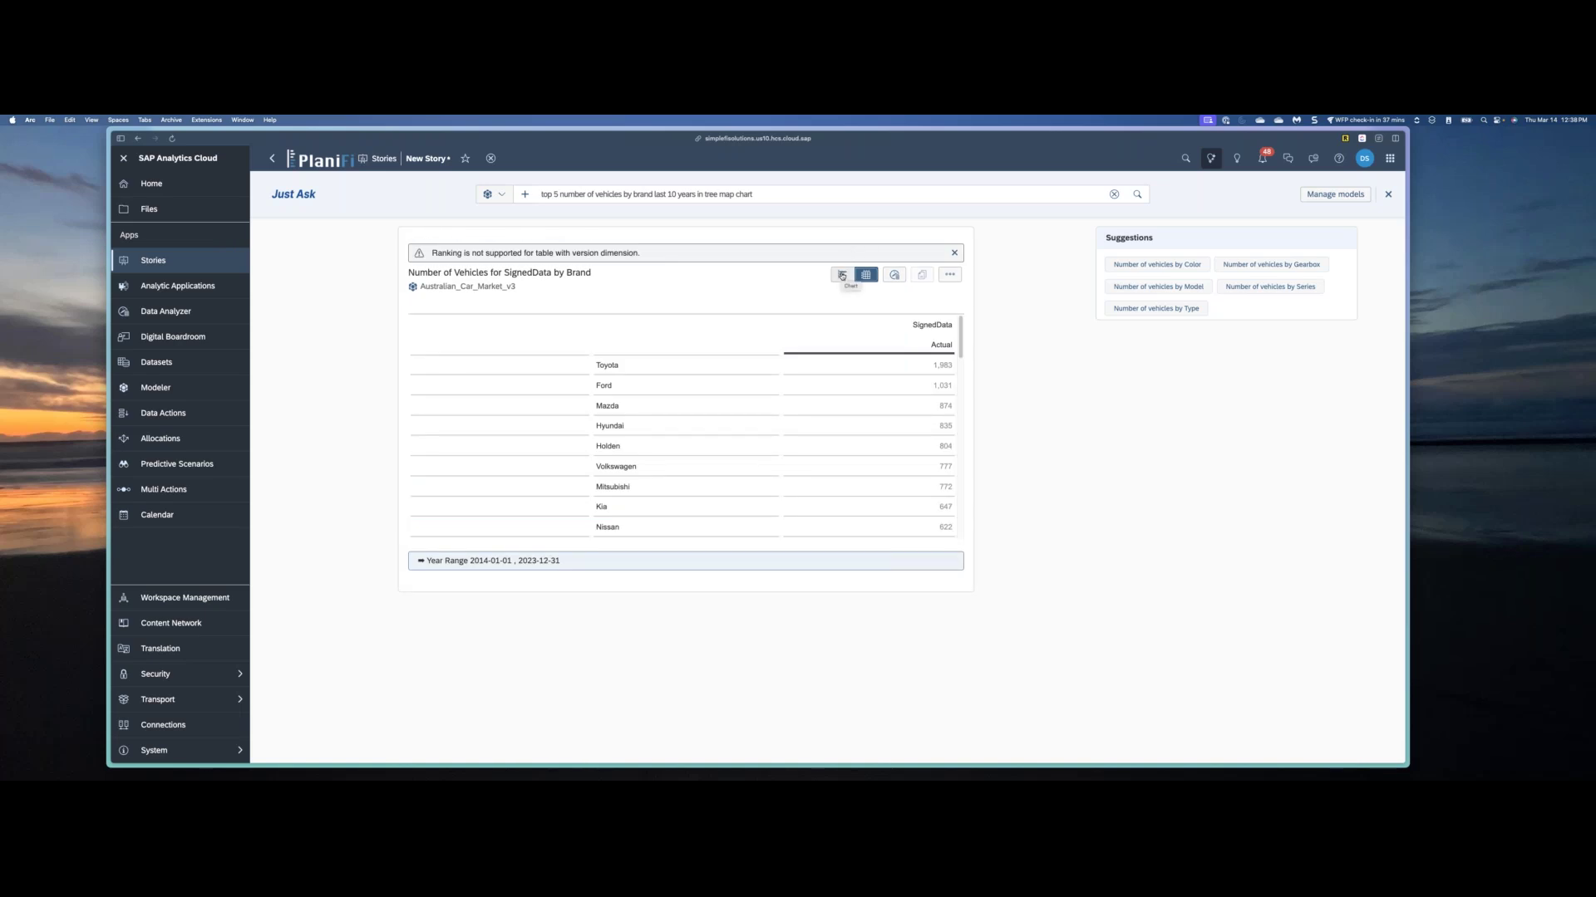
left_click(838, 280)
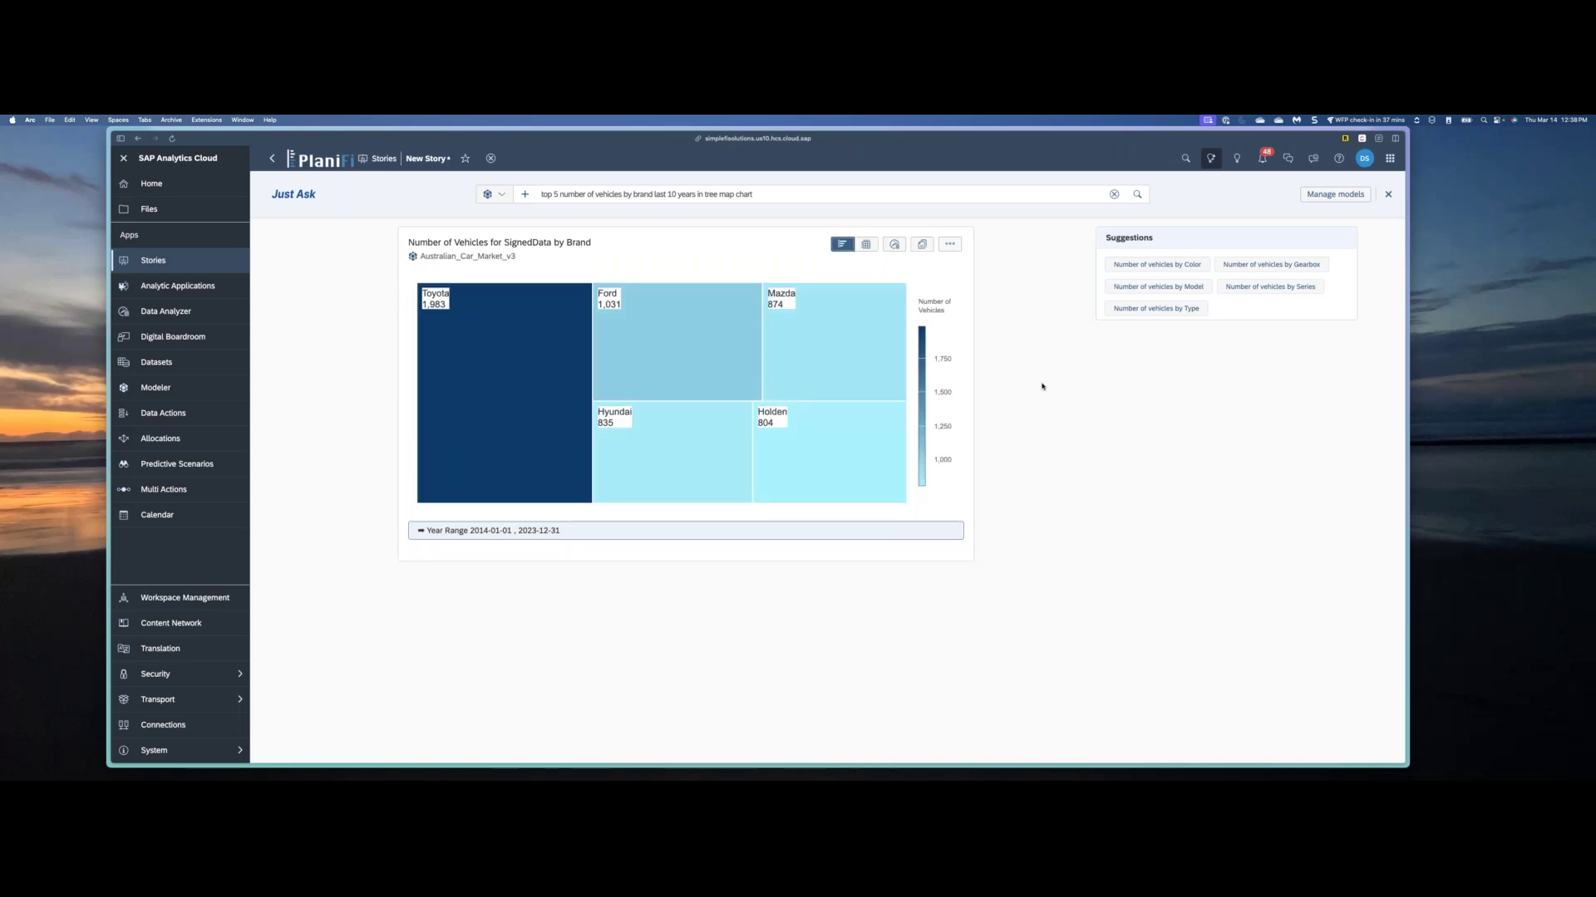
Step: Copy the Number of Vehicles by Brand tree map from Just Ask and paste it onto Page_1, placed below the gearbox chart
left_click(922, 246)
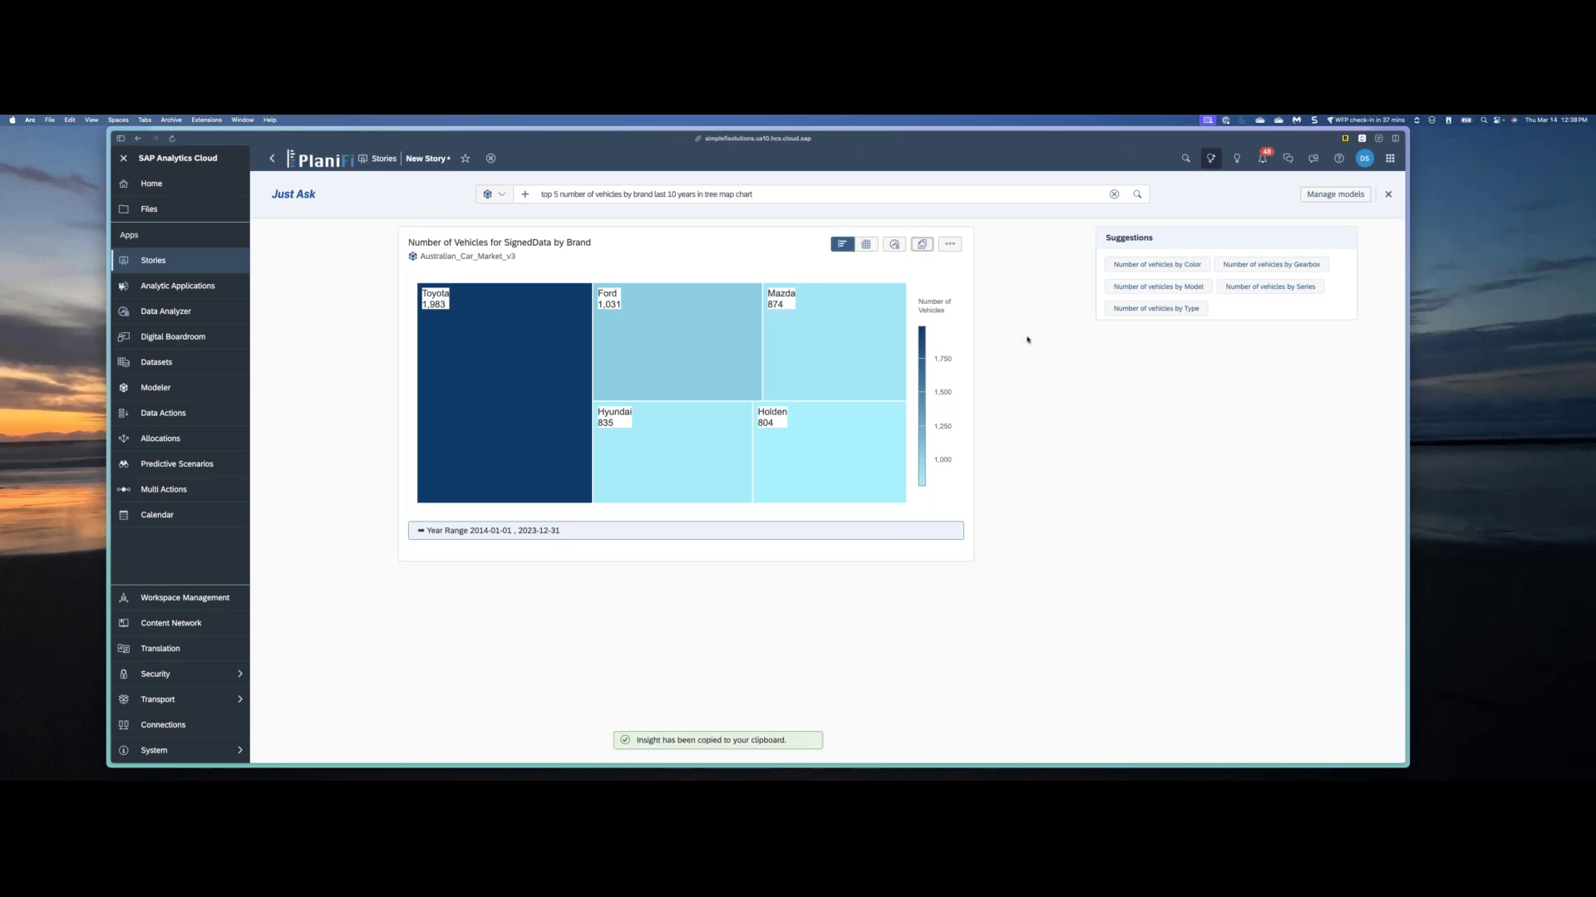
left_click(1211, 158)
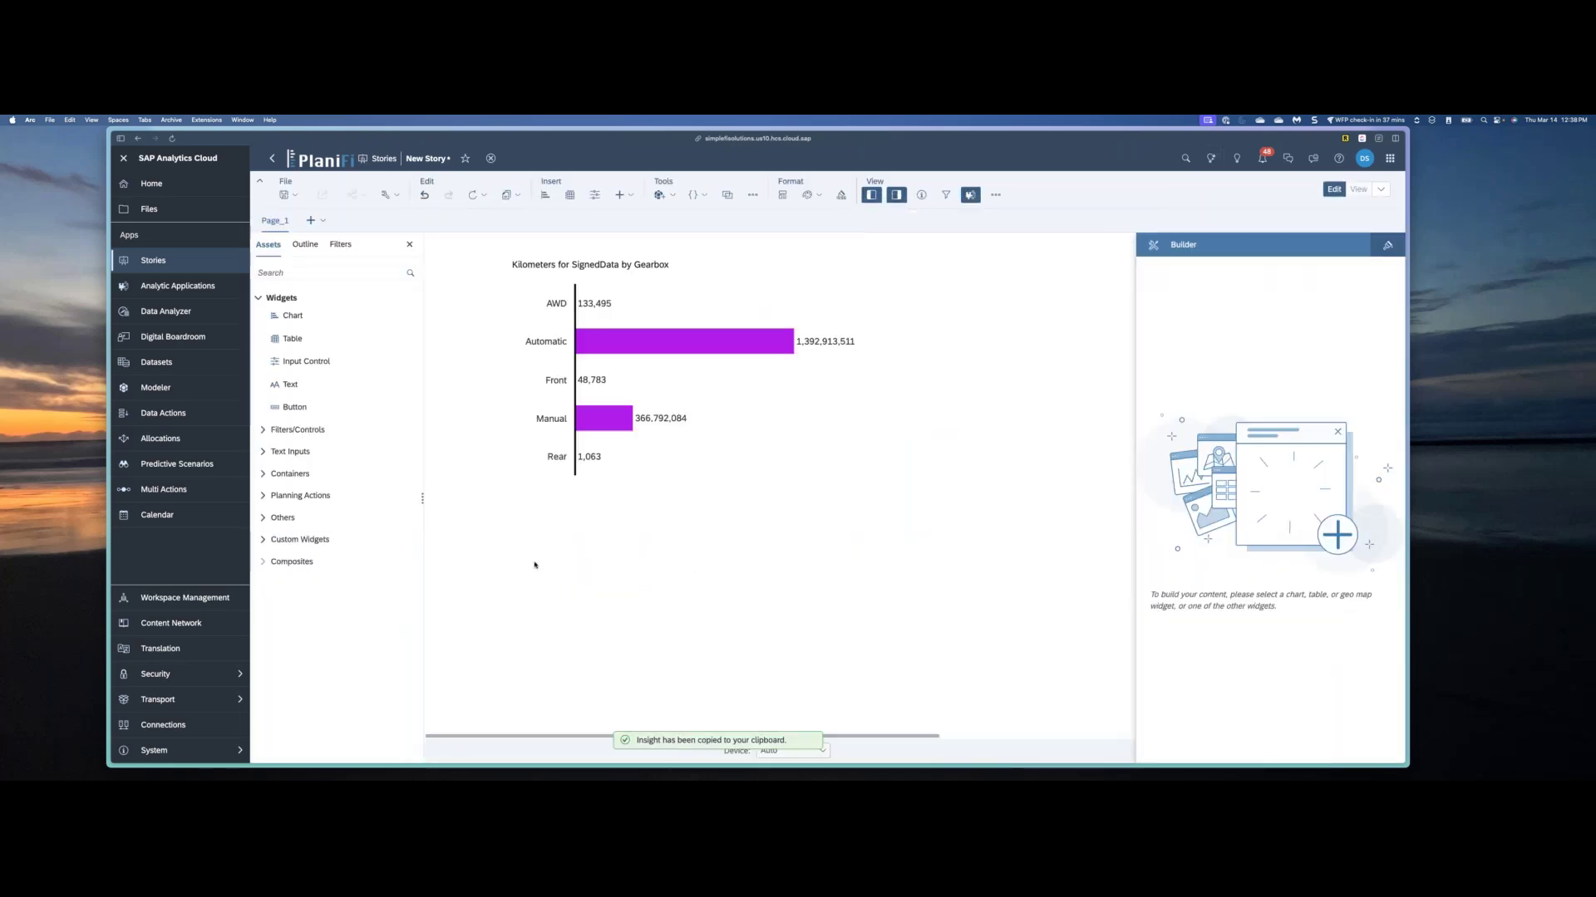
key("super+v")
left_click_drag(946, 457, 577, 721)
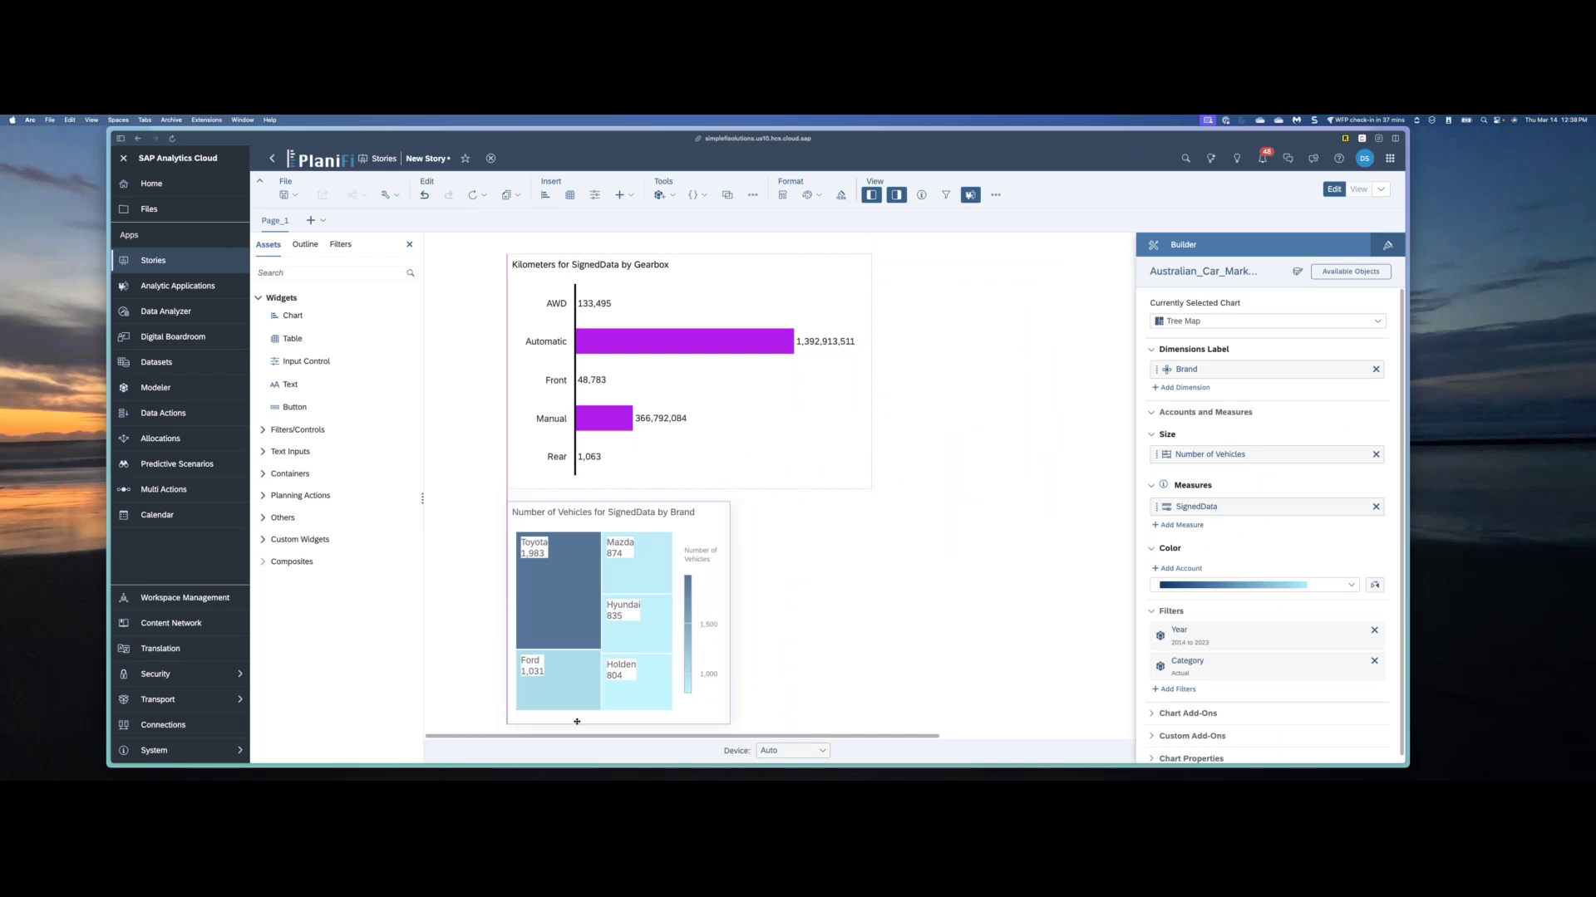
left_click(829, 616)
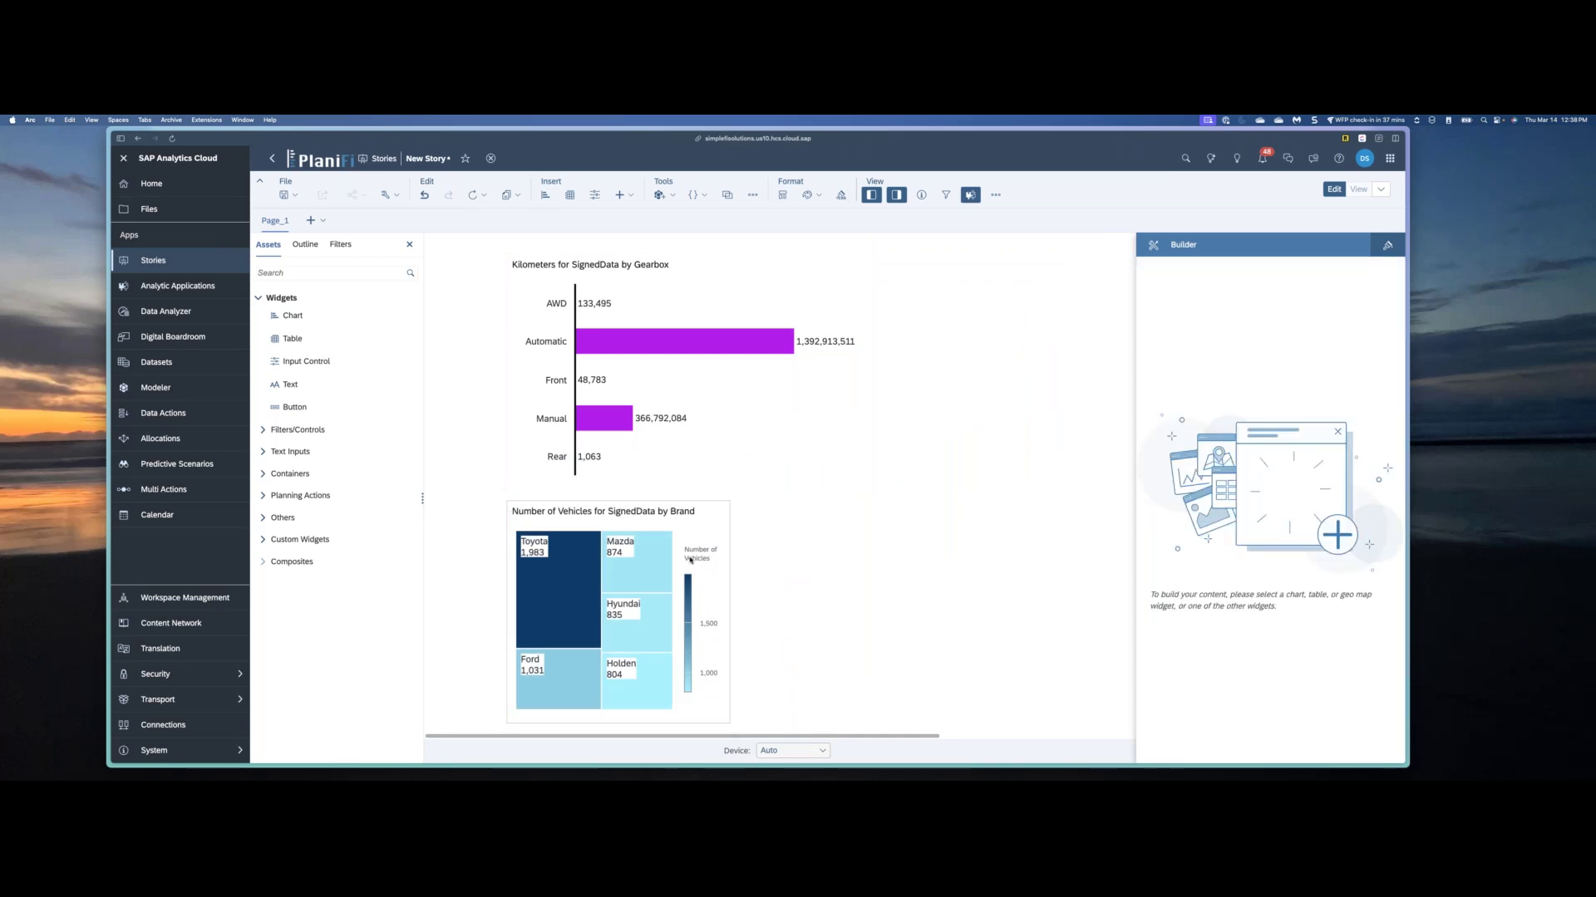
Step: Shift both charts toward the upper-left corner of Page_1 and widen the tree map to match the gearbox chart's width
left_click_drag(644, 466, 512, 475)
left_click(577, 610)
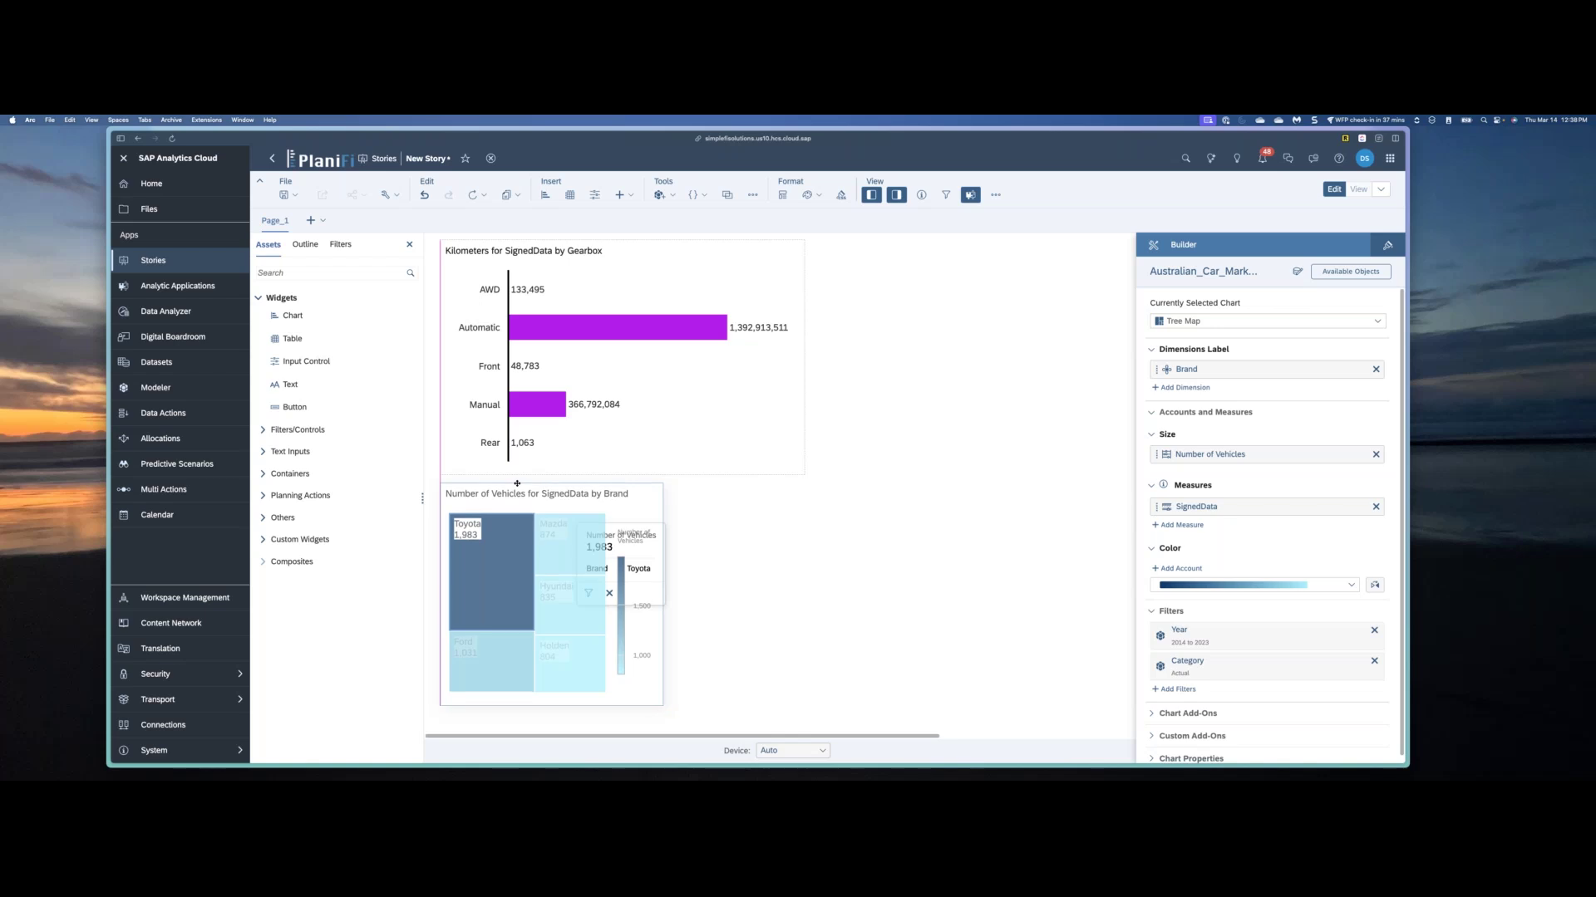
left_click(702, 570)
left_click(666, 588)
left_click_drag(664, 587, 804, 586)
left_click(902, 572)
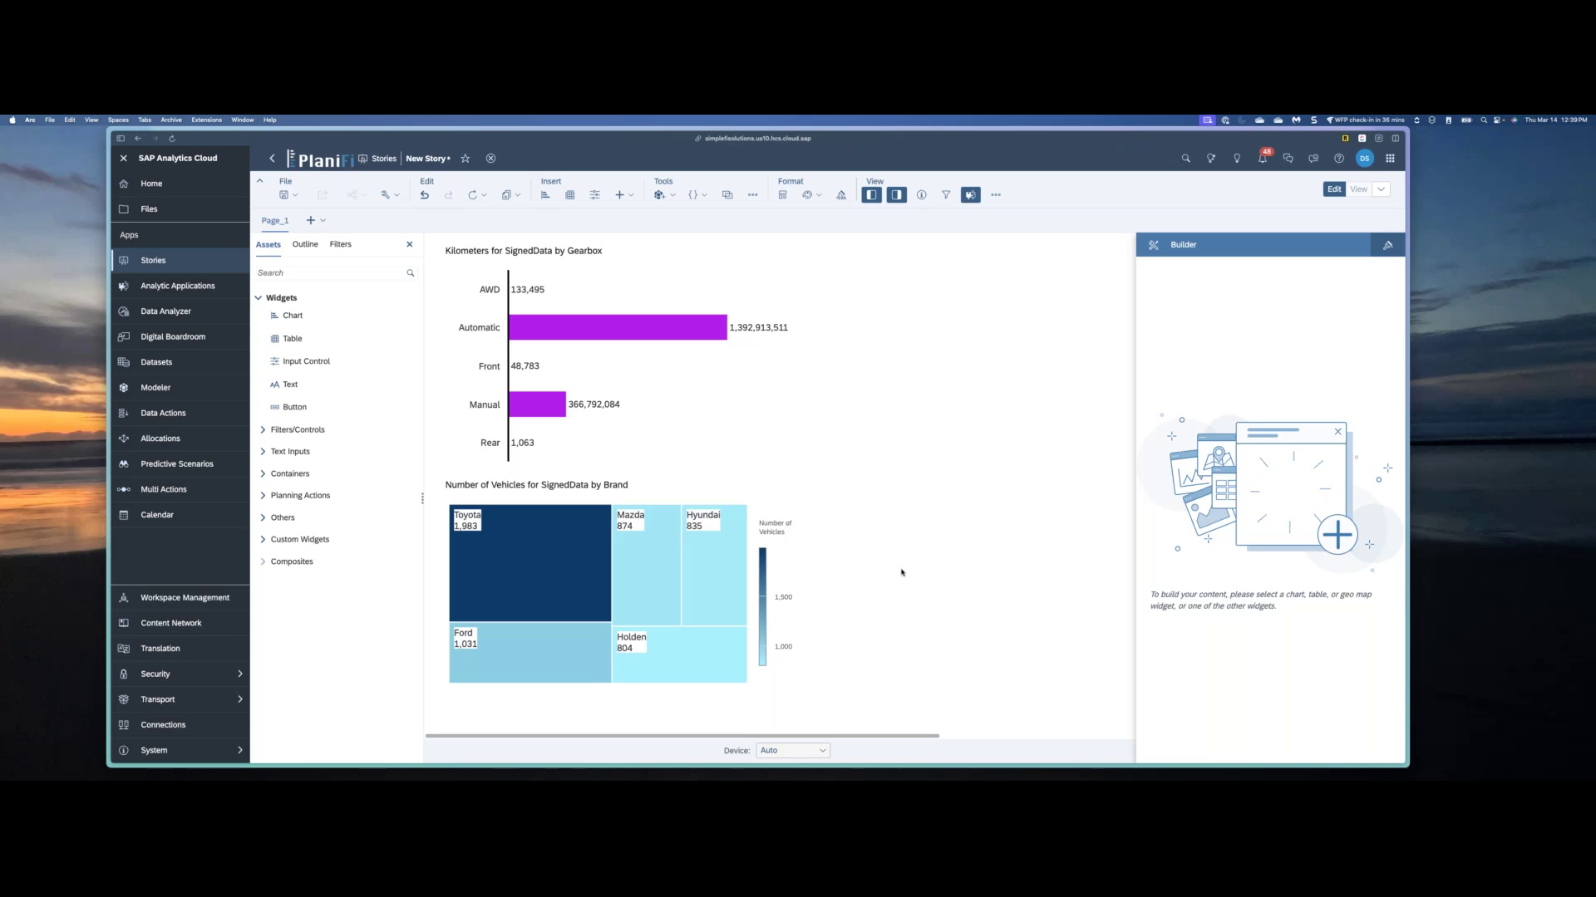
Step: Filter the story's Number of Vehicles by Brand tree map to the brand Toyota
left_click(1210, 158)
mouse_move(552, 356)
left_click(523, 562)
left_click(536, 543)
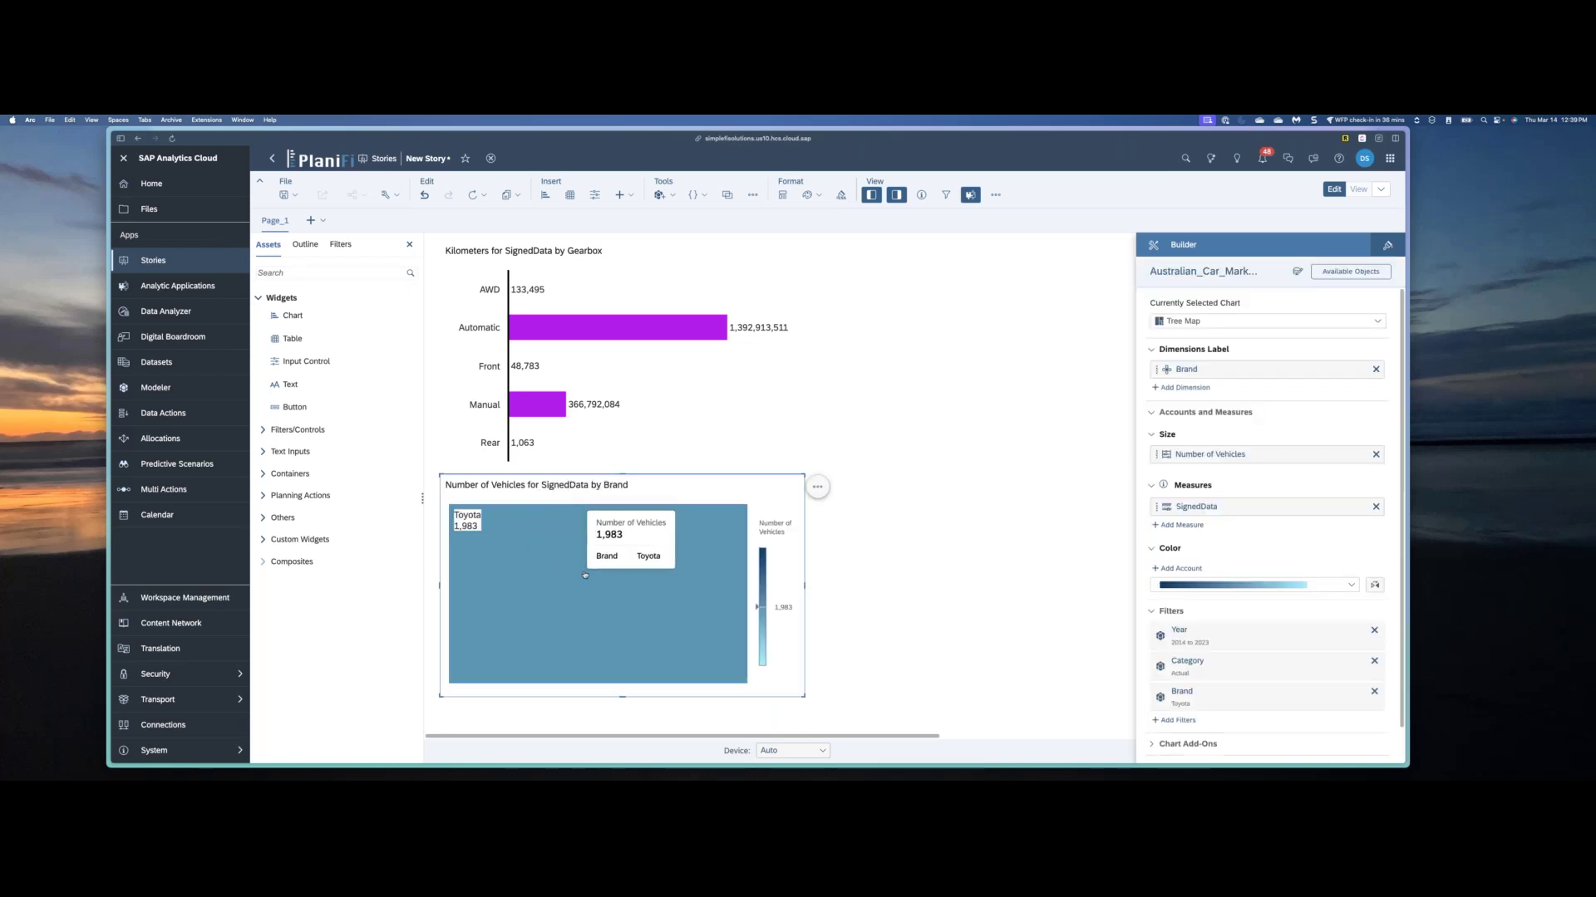
left_click(586, 565)
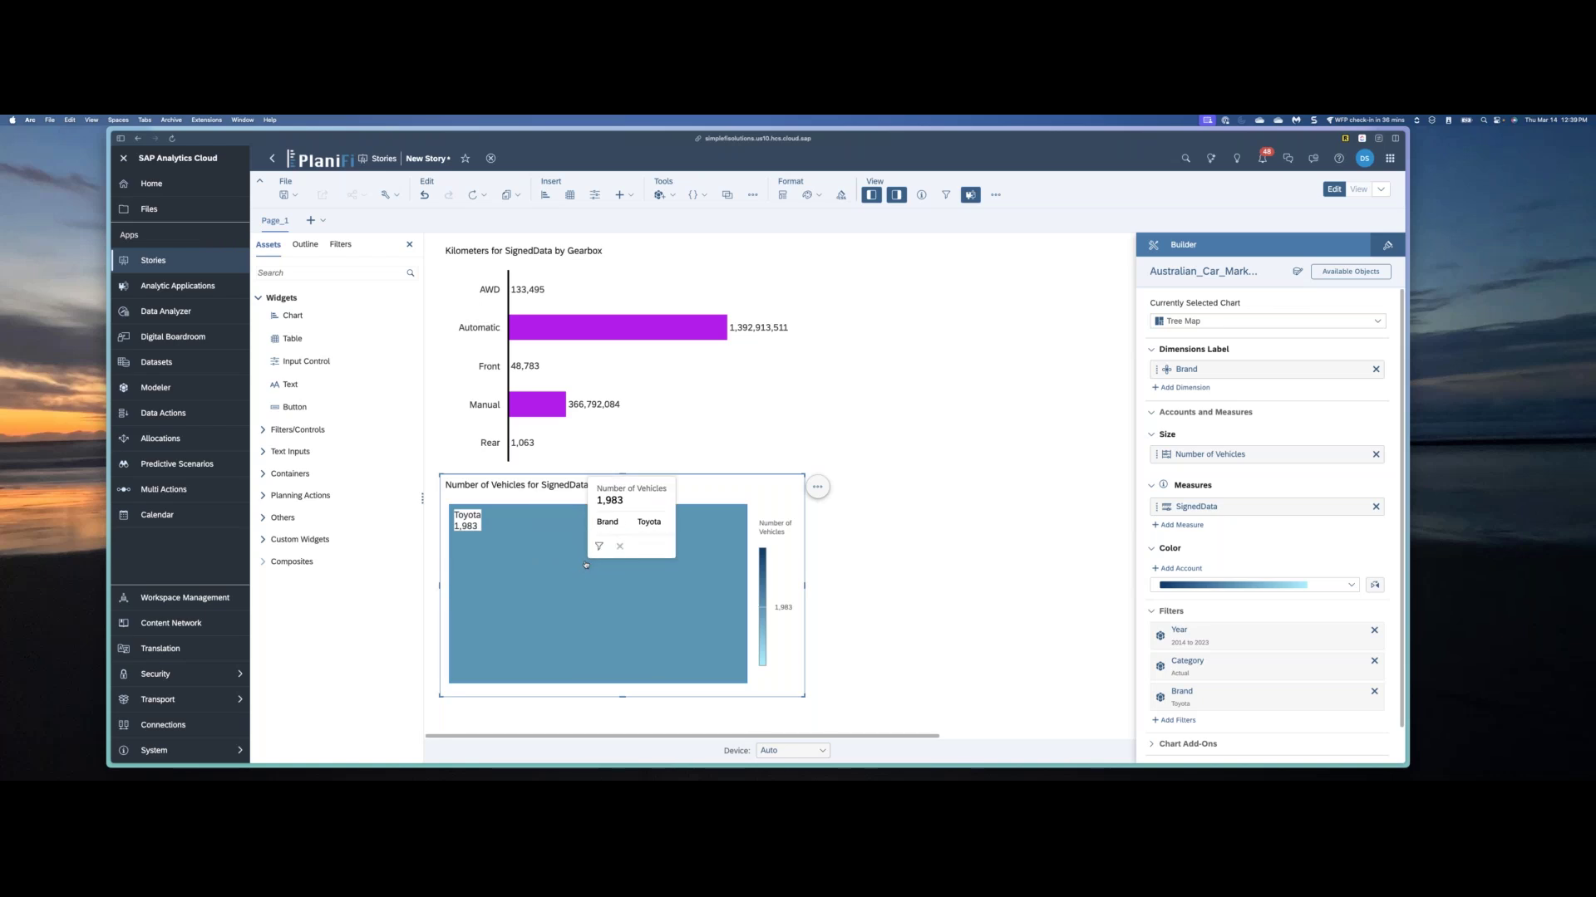
left_click(889, 588)
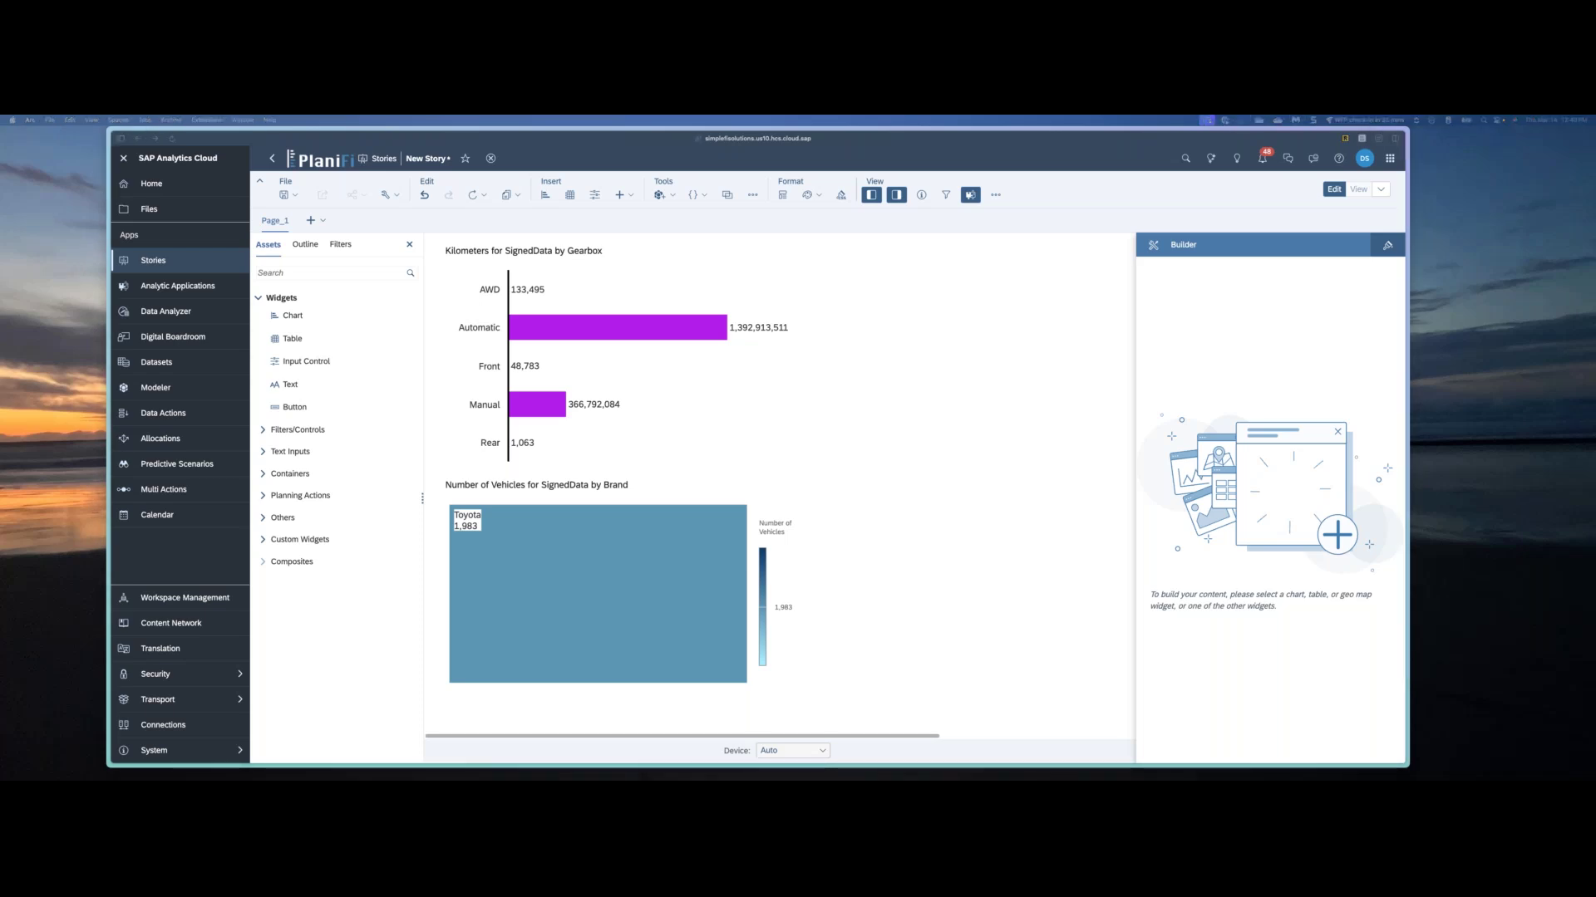
key("super+Tab")
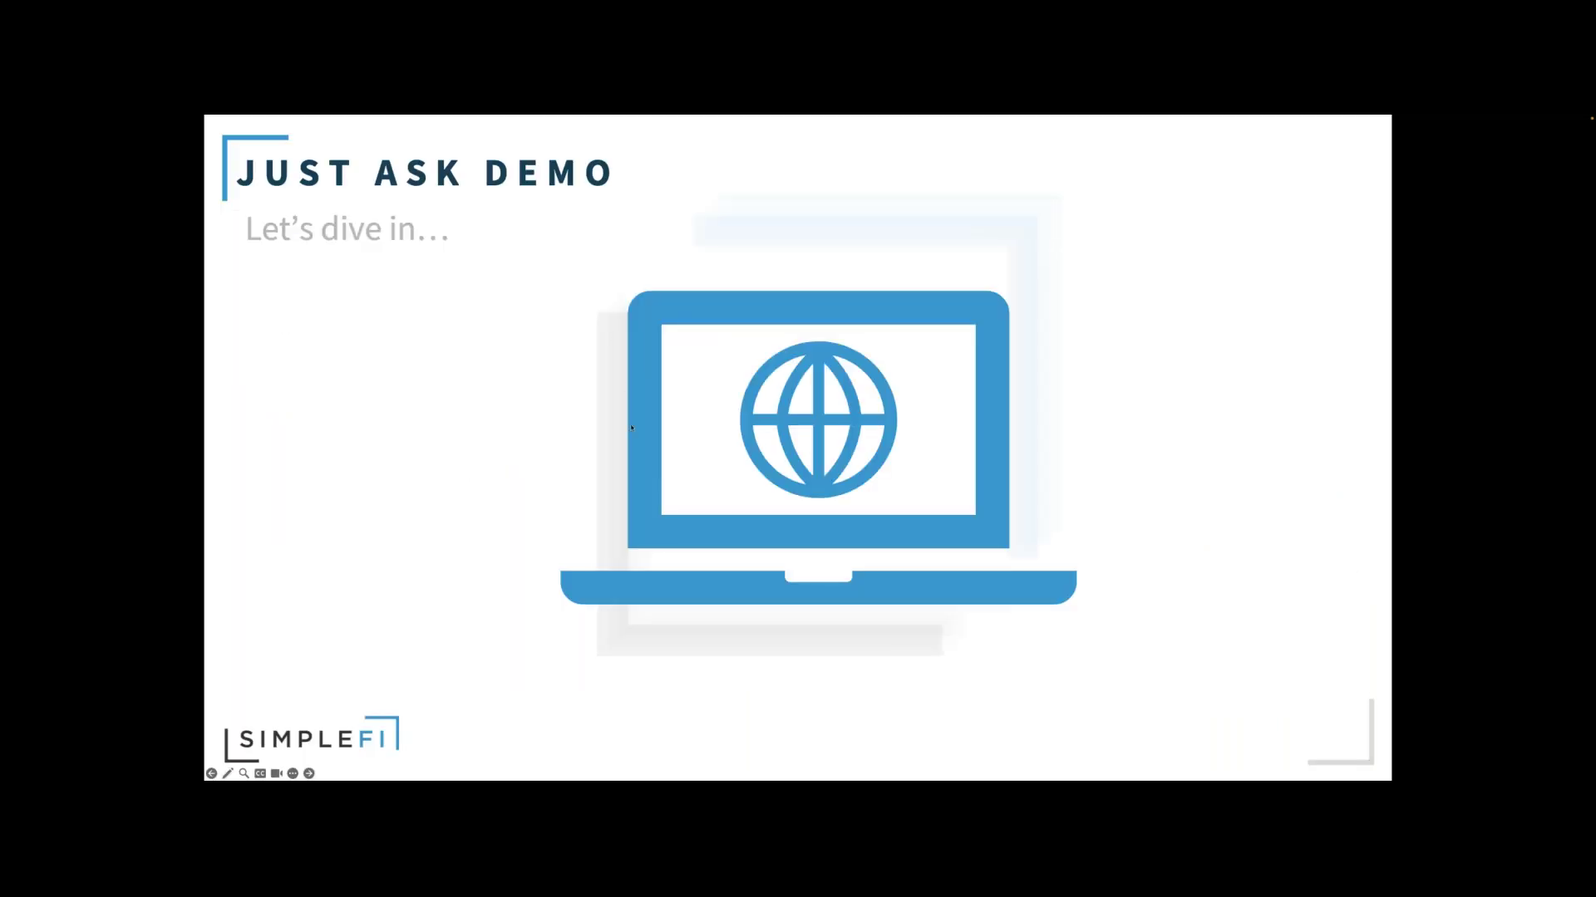
key("Right")
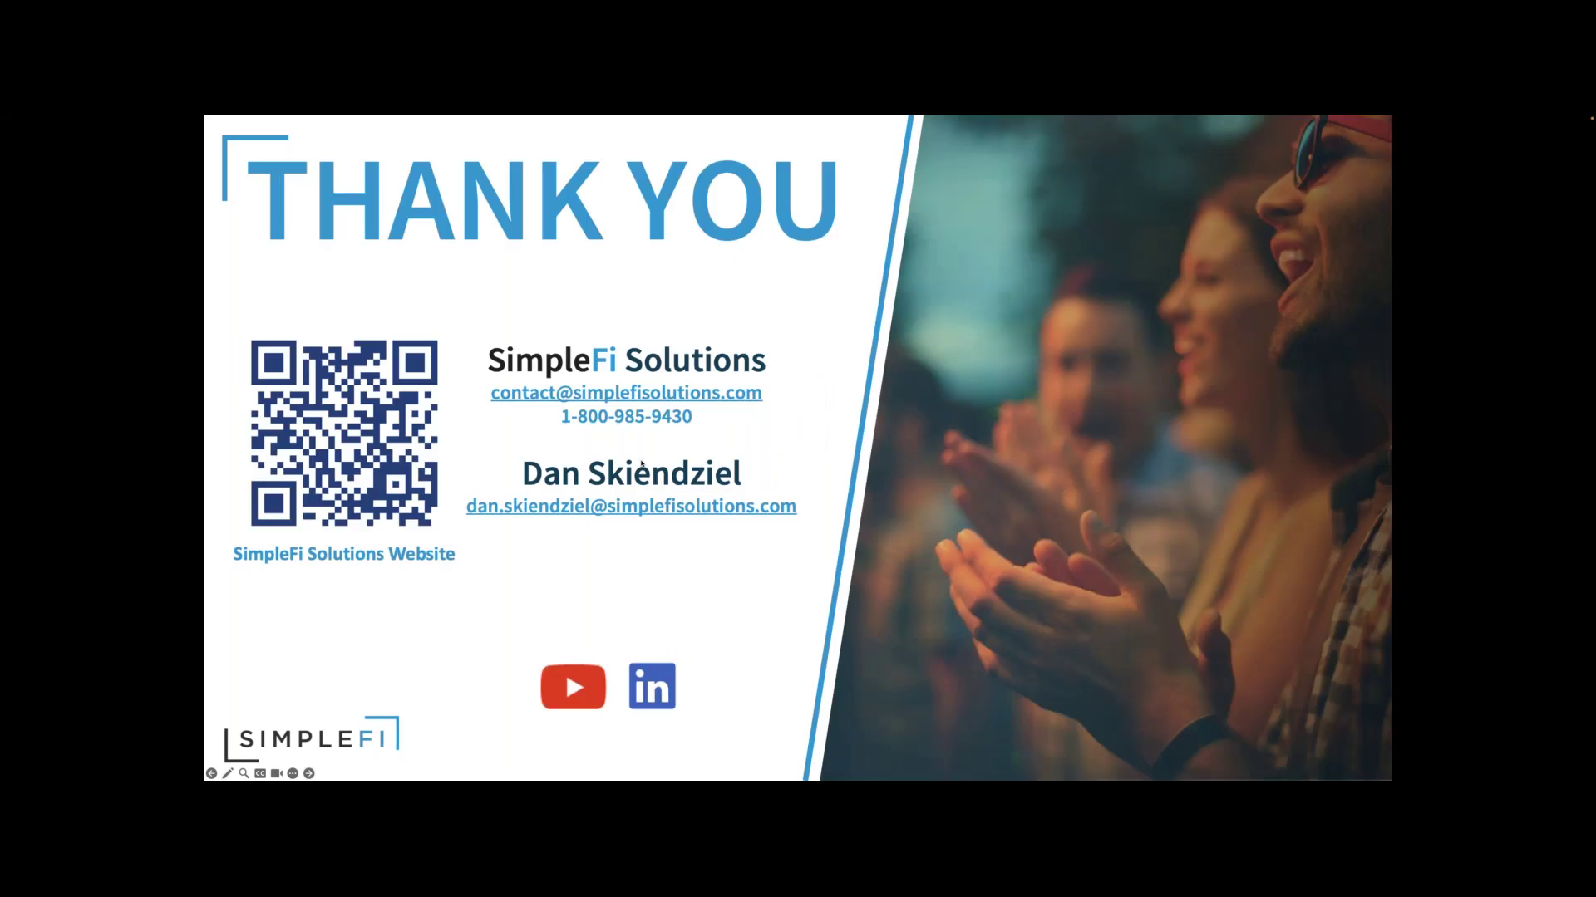